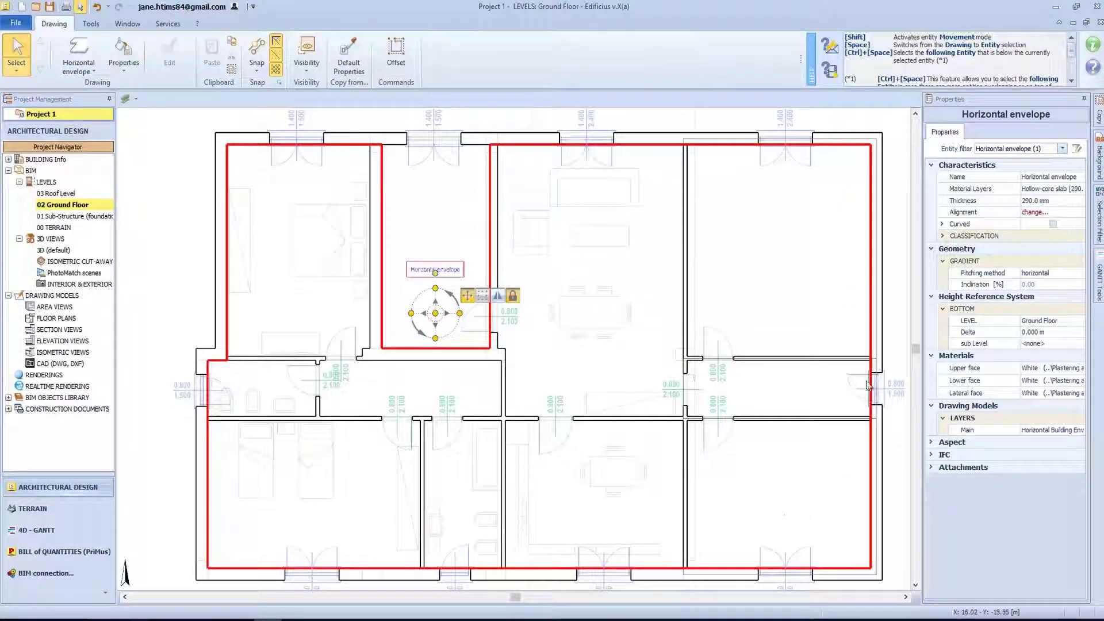
Deselect the floor envelope and restore the Ground Floor plan to a floating window
click(902, 306)
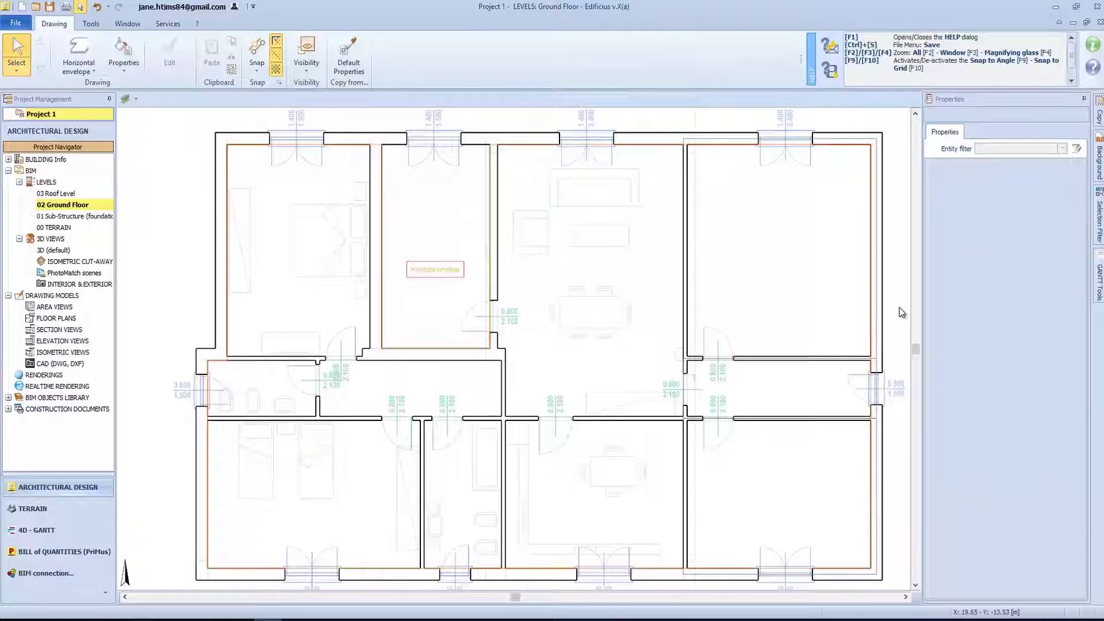
key(ctrl+F5)
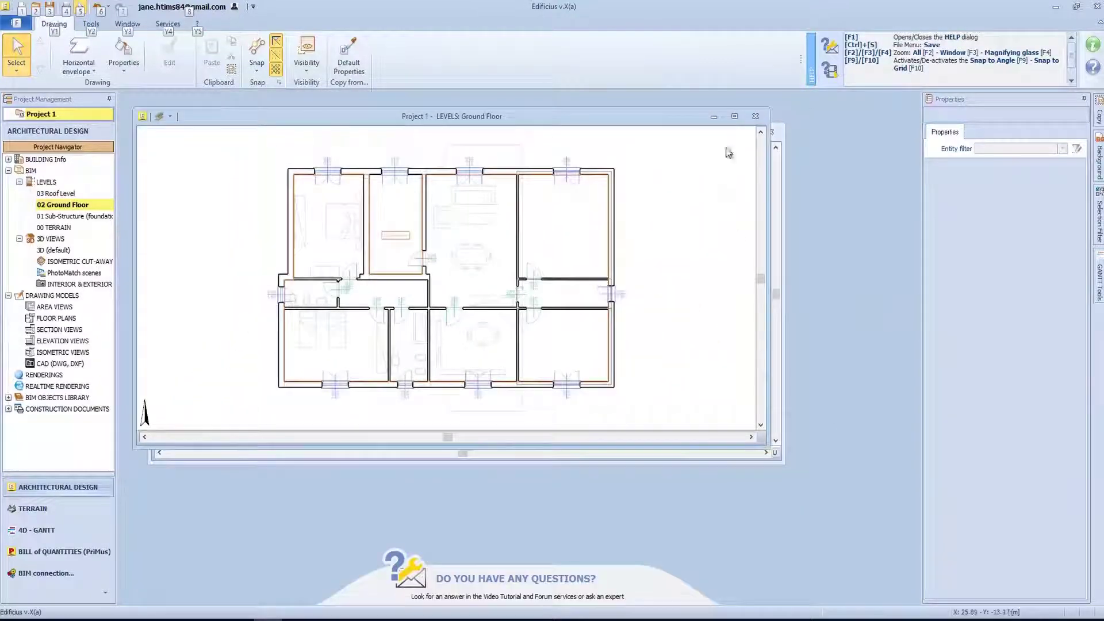
mouse_move(665, 116)
mouse_down()
mouse_move(648, 104)
mouse_move(698, 186)
mouse_move(815, 277)
mouse_move(808, 265)
mouse_up()
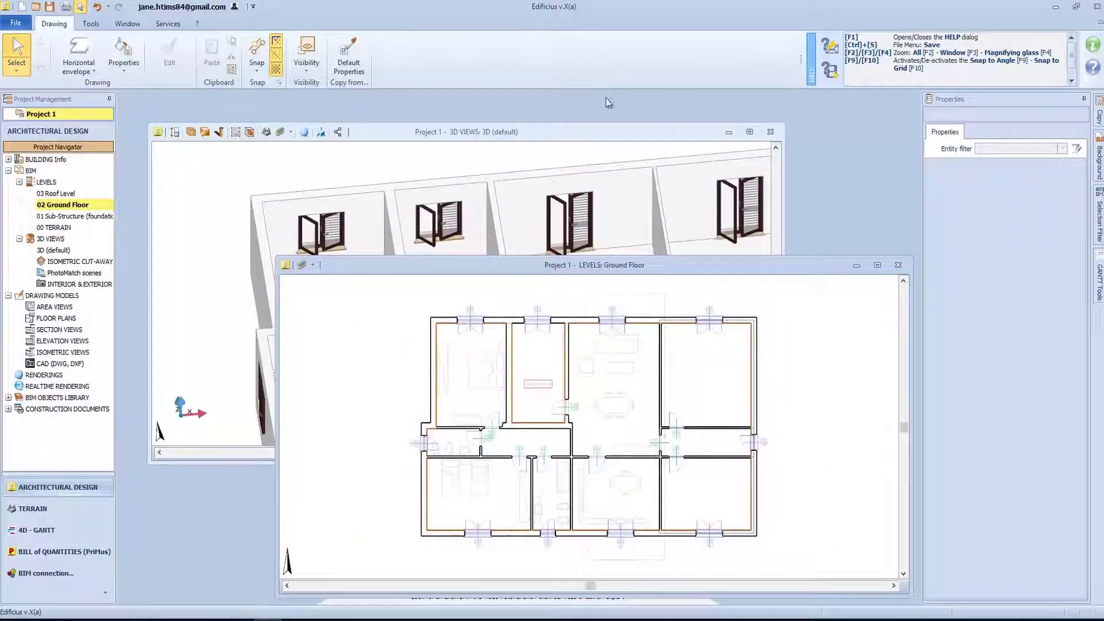
Shrink the 3D (default) view and resize the plan so both windows show
click(748, 241)
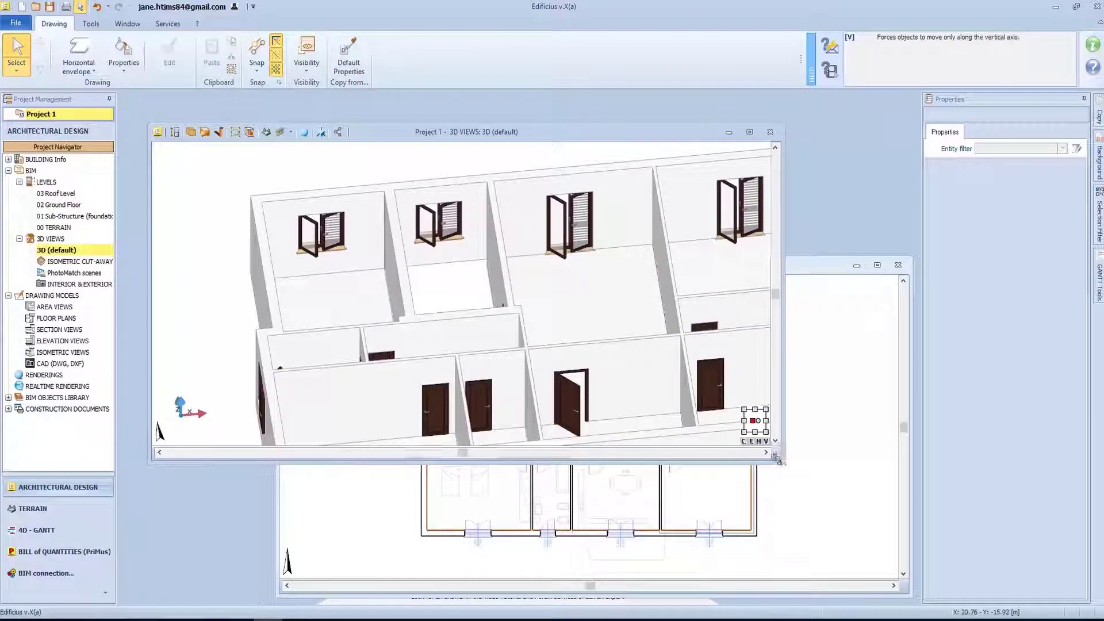
drag(770, 457, 648, 437)
drag(482, 130, 452, 101)
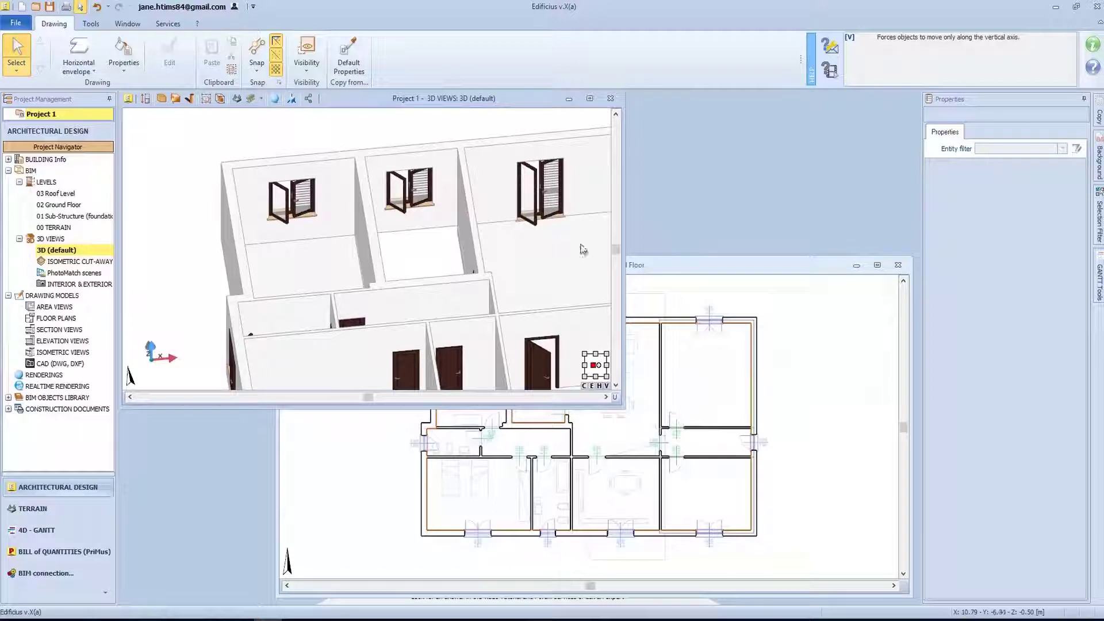
click(689, 265)
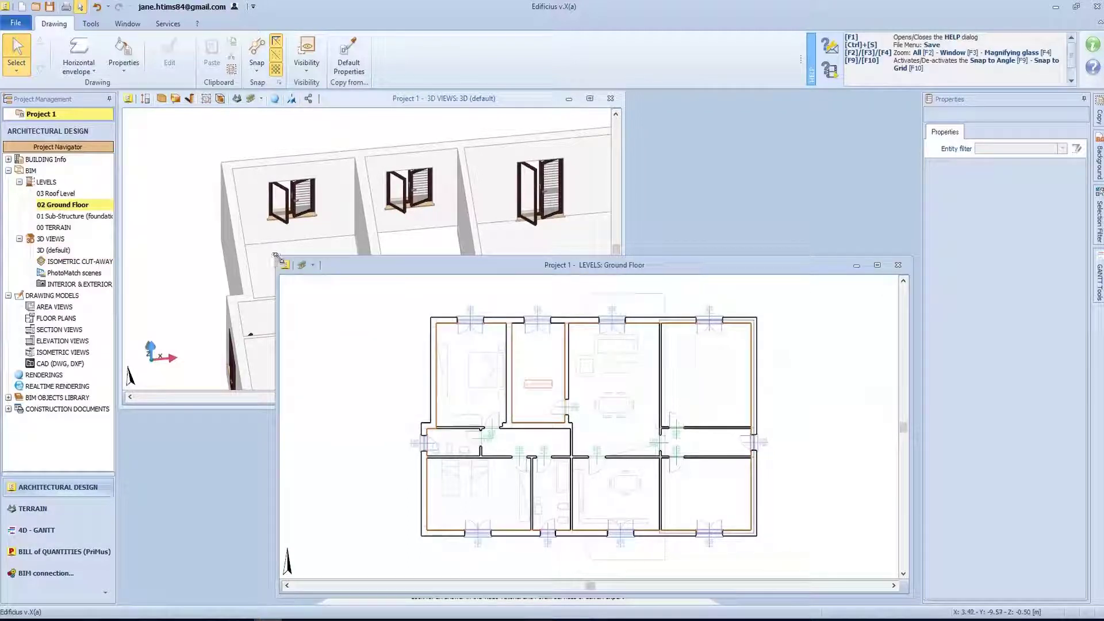
drag(276, 256, 356, 311)
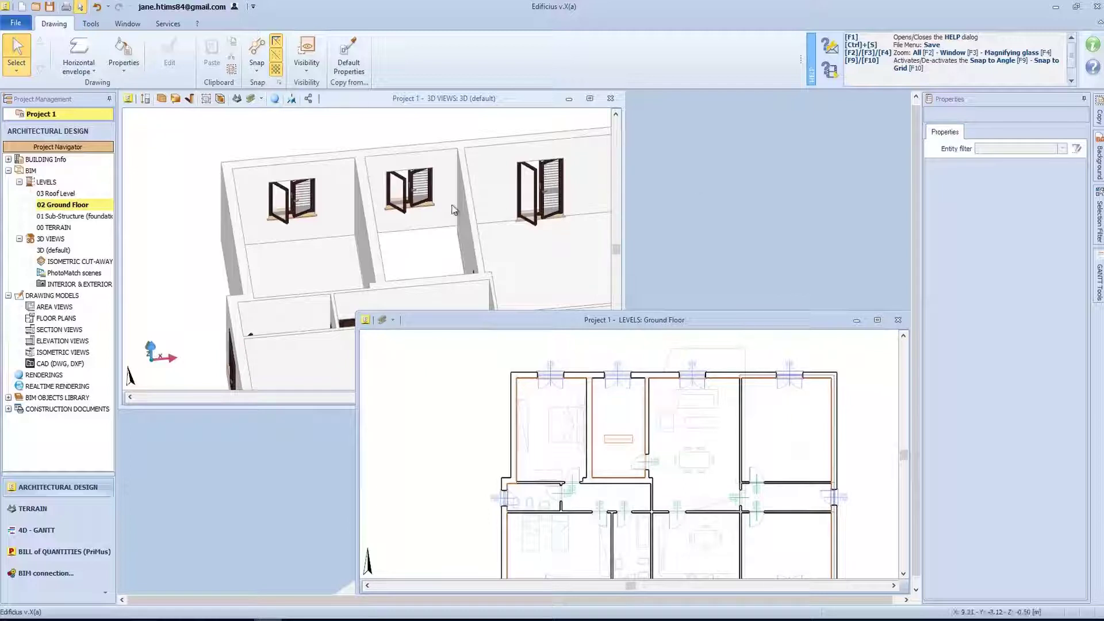
click(81, 68)
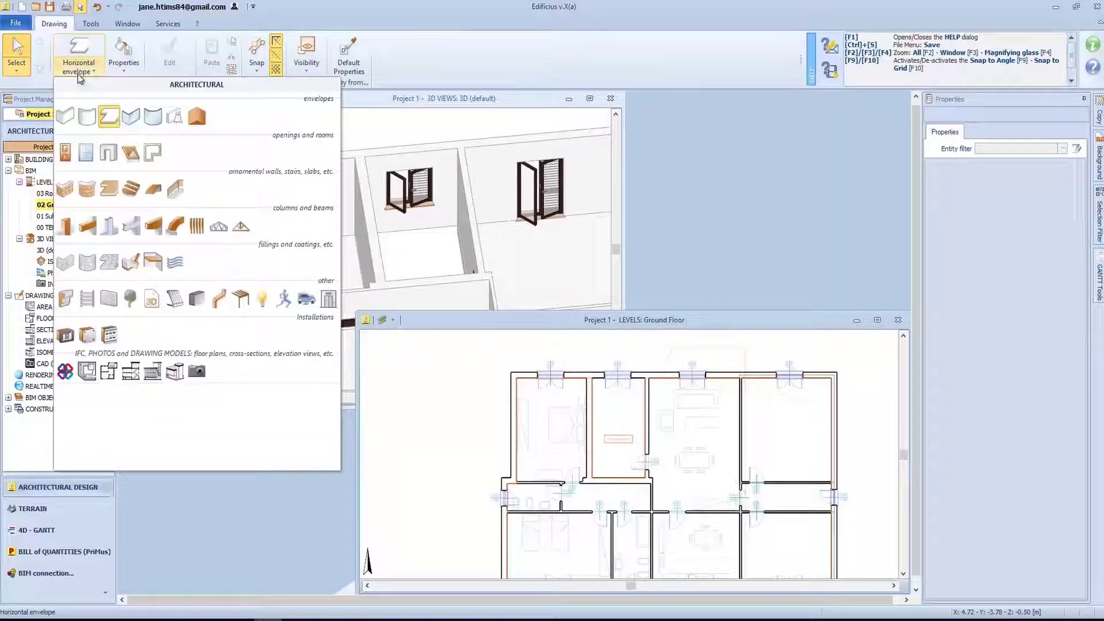
click(86, 115)
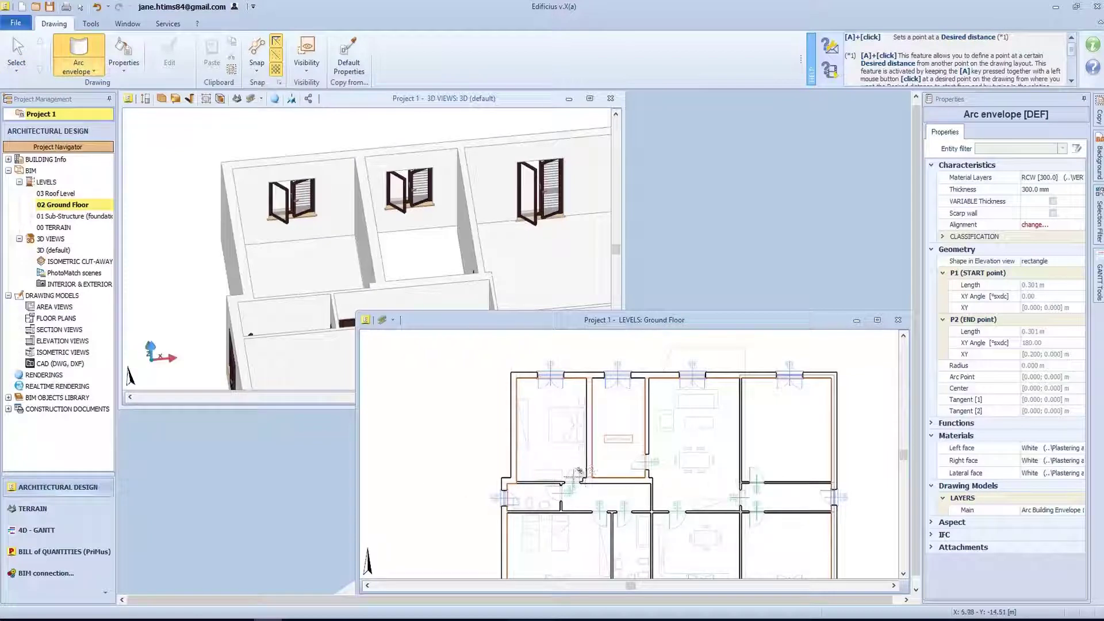
scroll(443, 458, down, 2)
scroll(773, 494, up, 4)
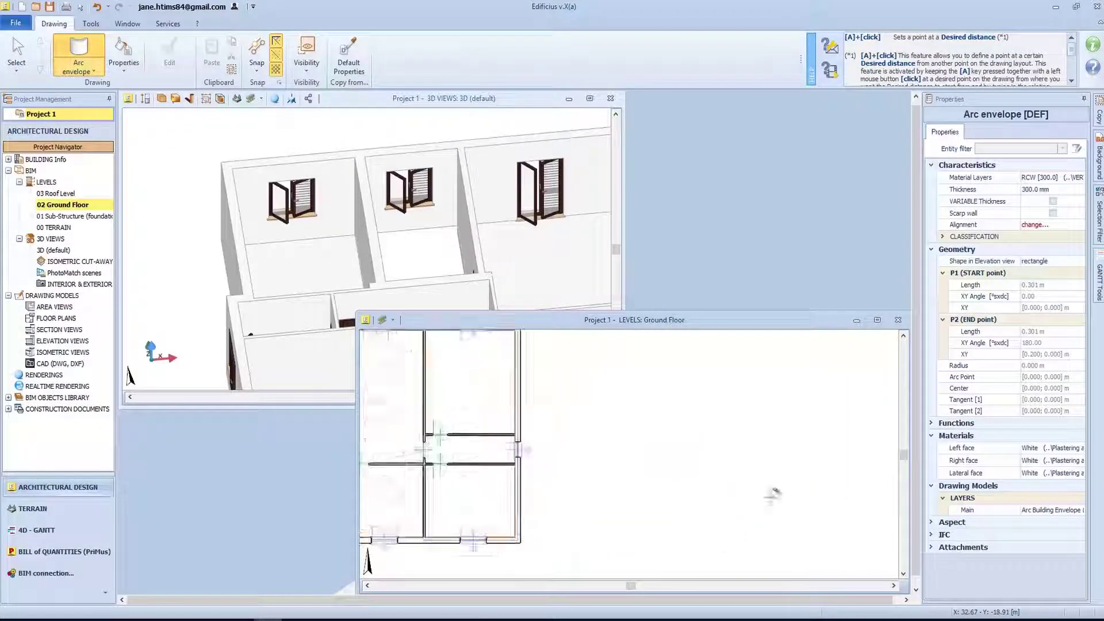
click(608, 442)
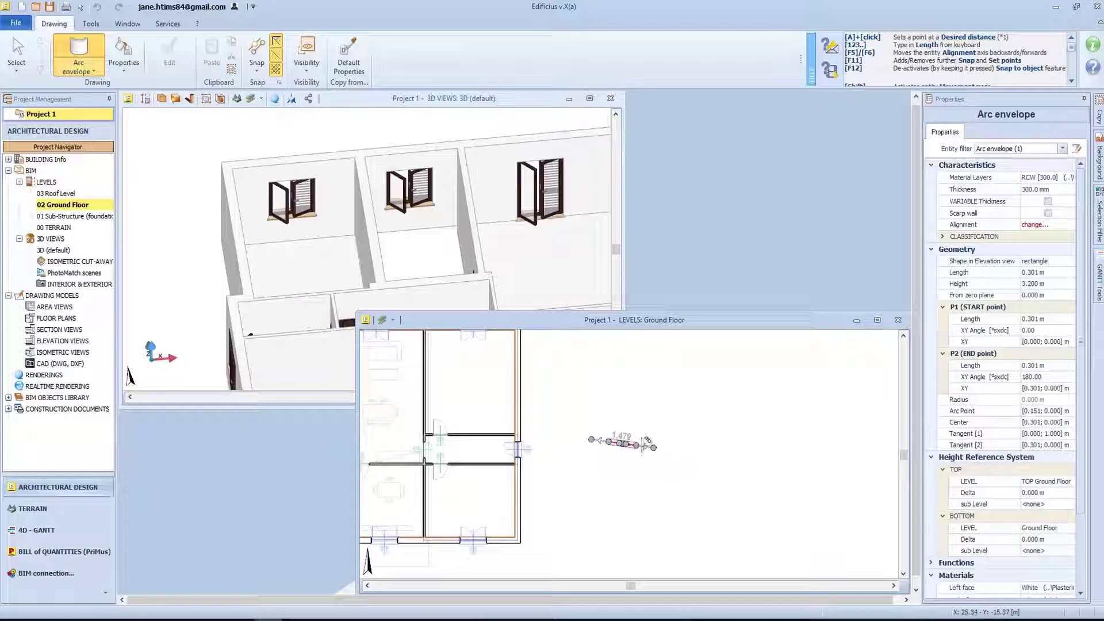
click(743, 442)
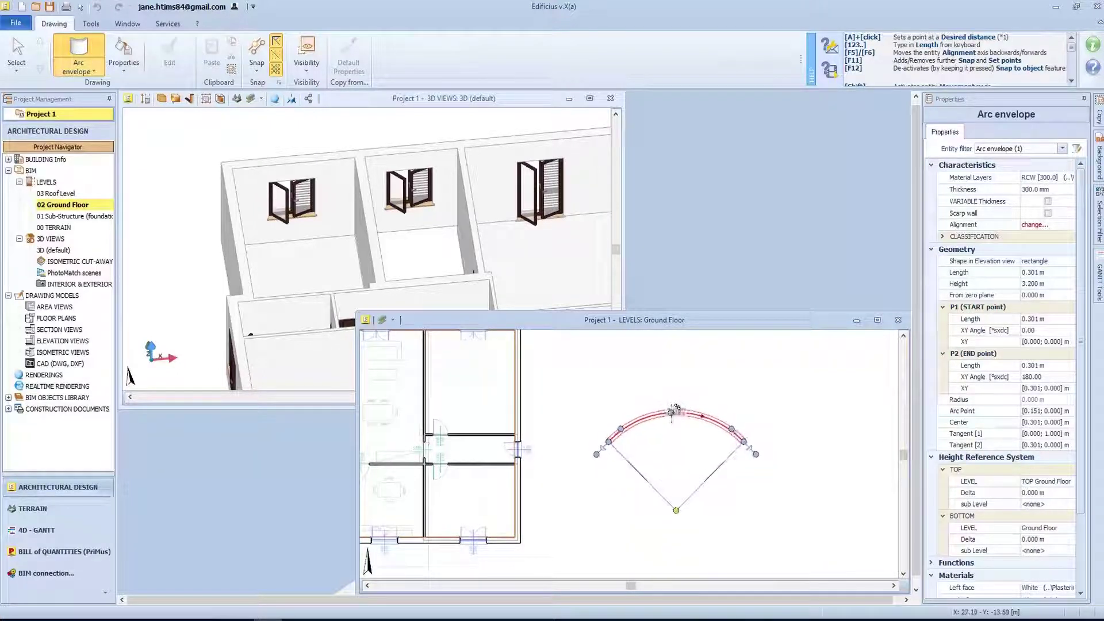
click(671, 412)
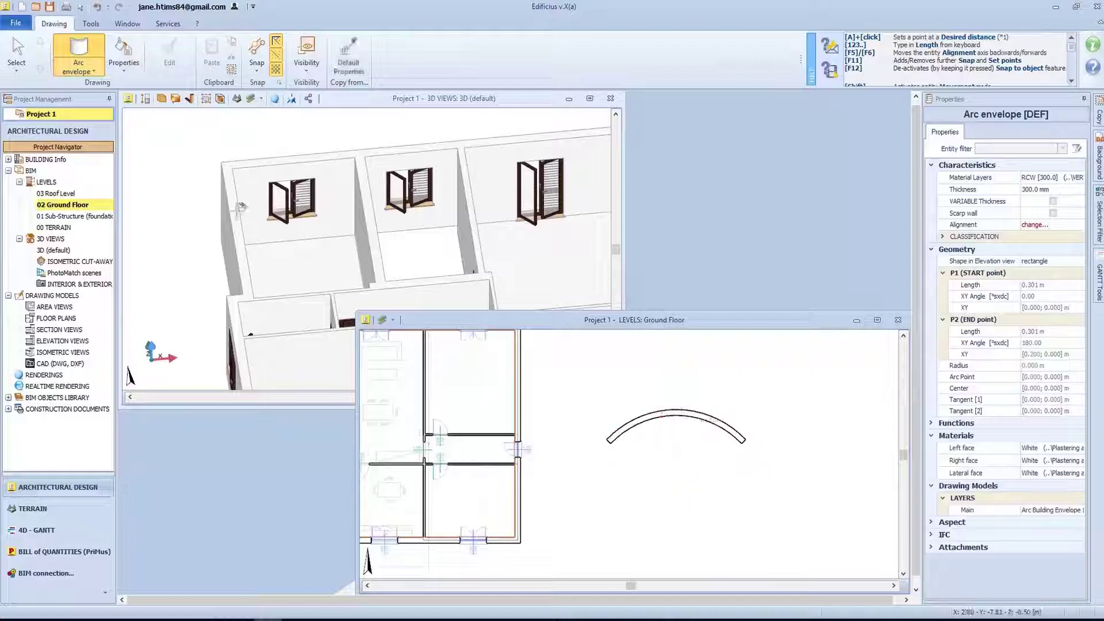
scroll(206, 215, down, 5)
key(Escape)
click(677, 413)
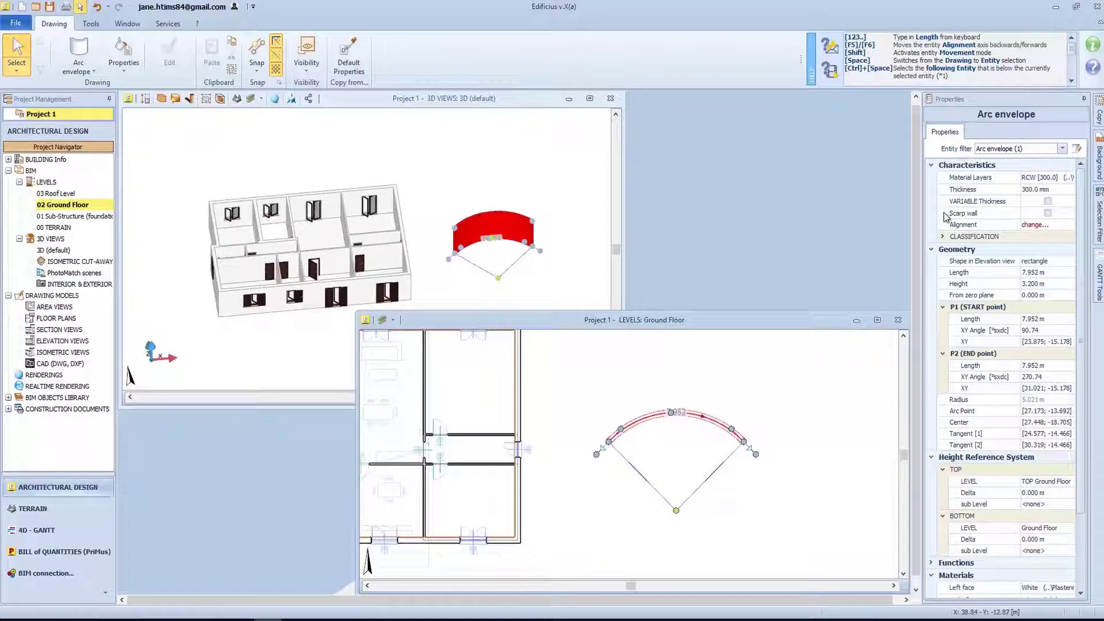
click(1047, 213)
click(1047, 213)
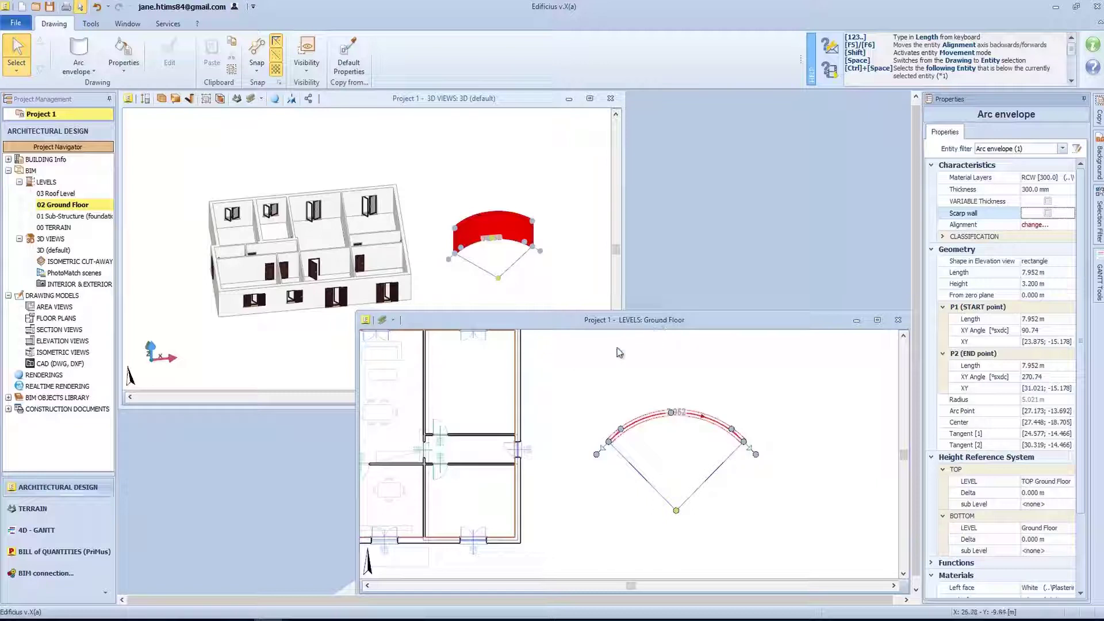
key(Delete)
click(89, 66)
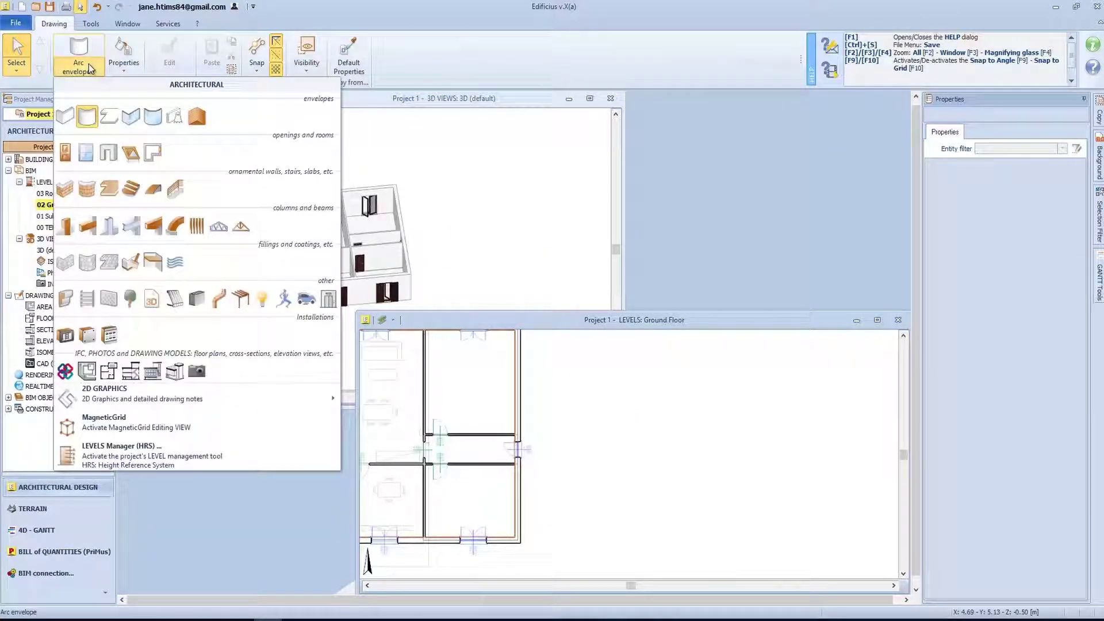
click(130, 119)
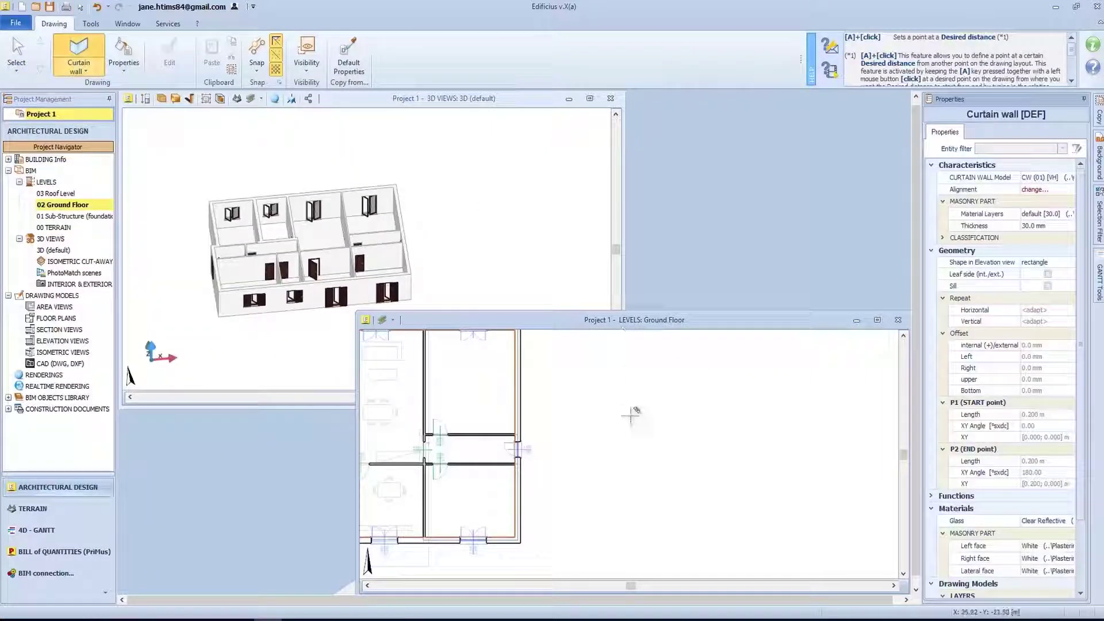
click(597, 433)
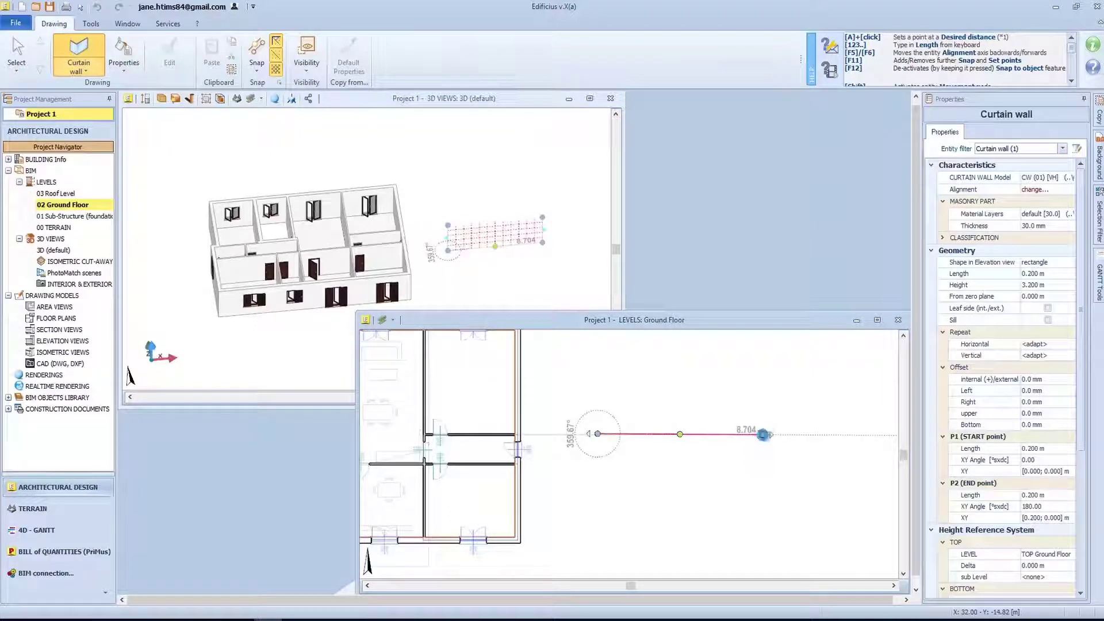
click(764, 433)
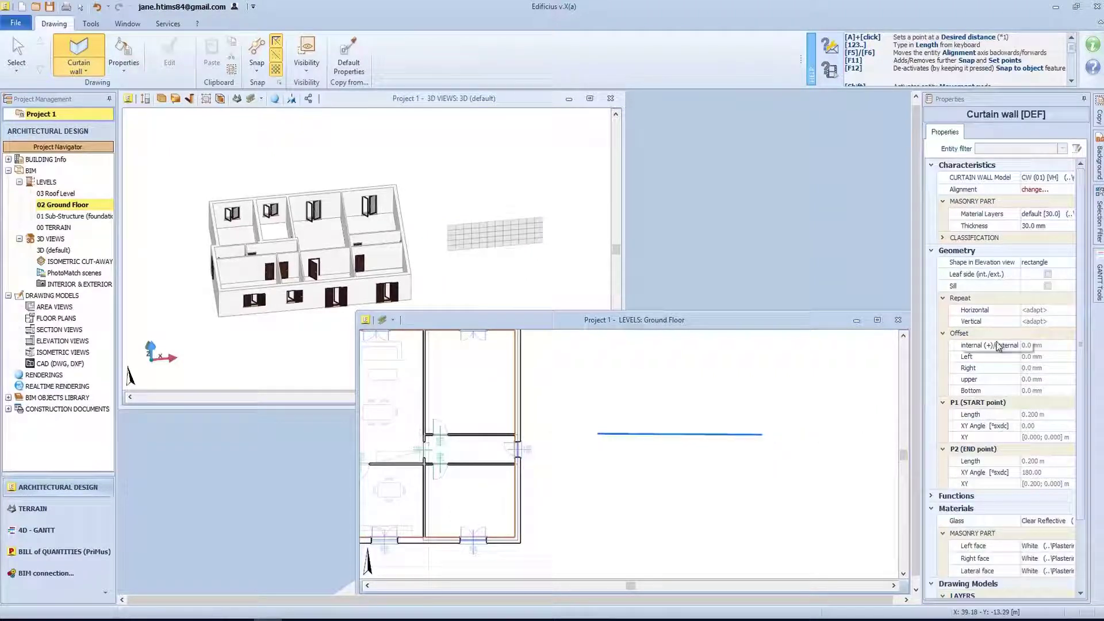
click(1061, 178)
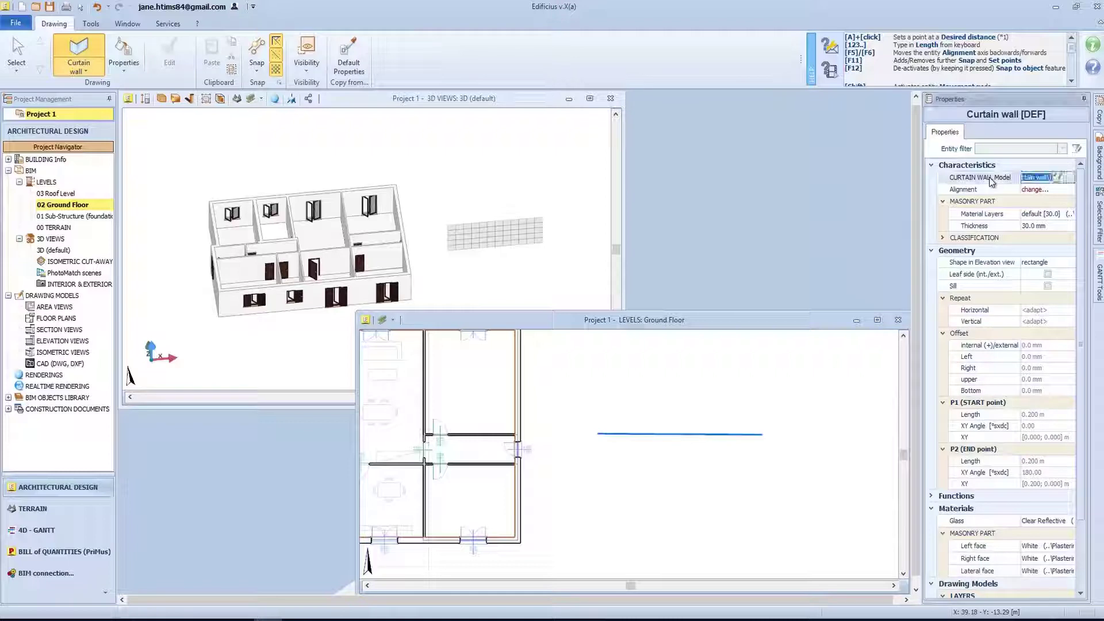
click(1059, 177)
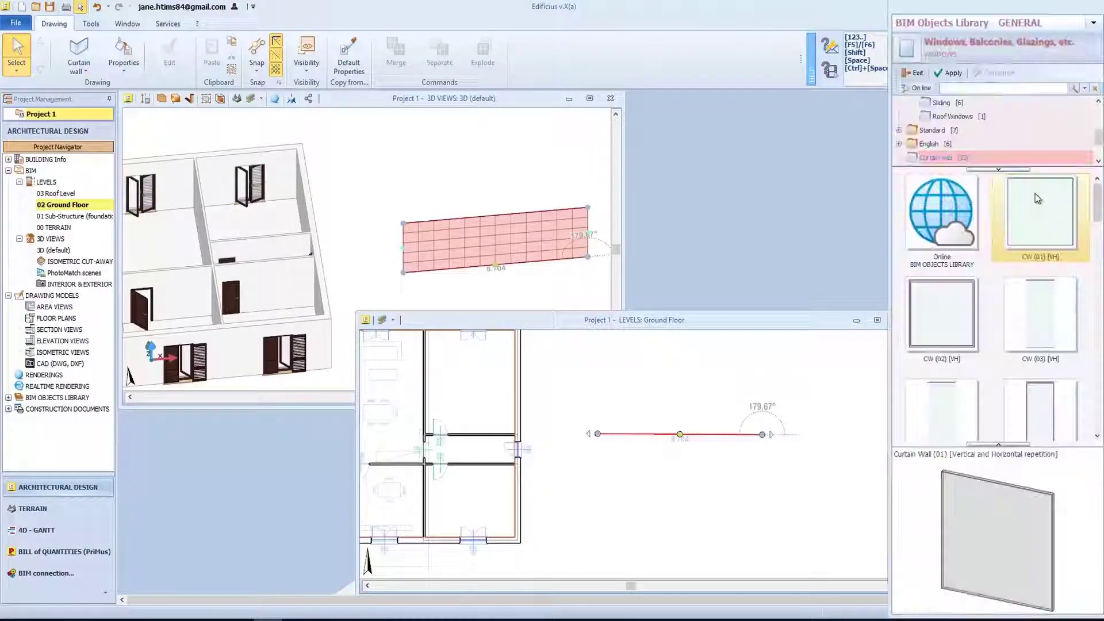
scroll(1016, 226, down, 3)
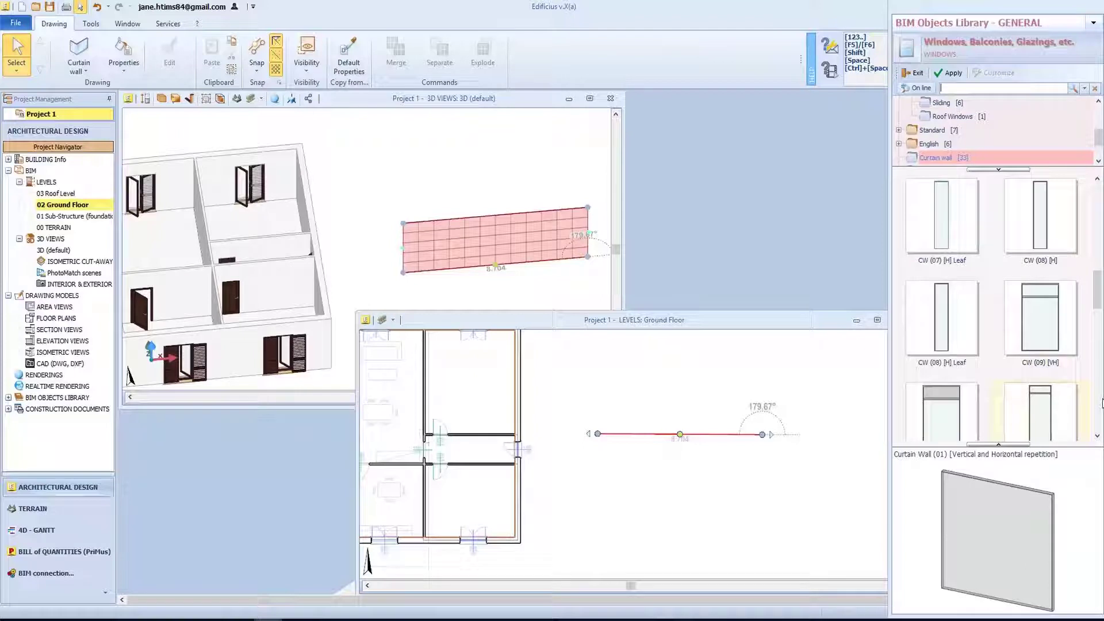
scroll(1011, 320, down, 5)
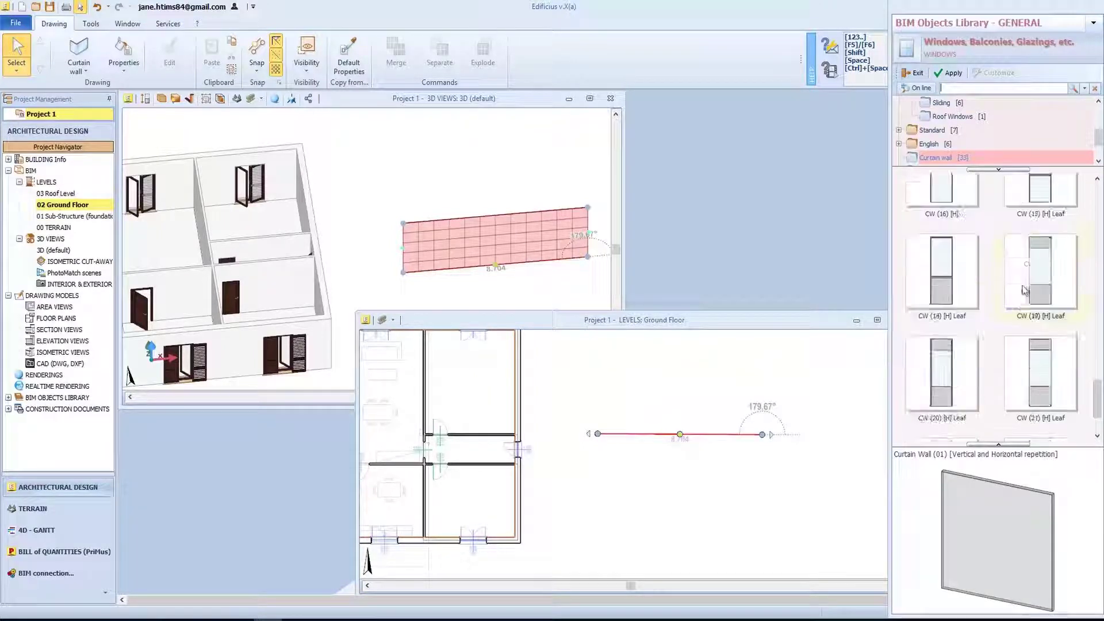
scroll(1022, 296, up, 3)
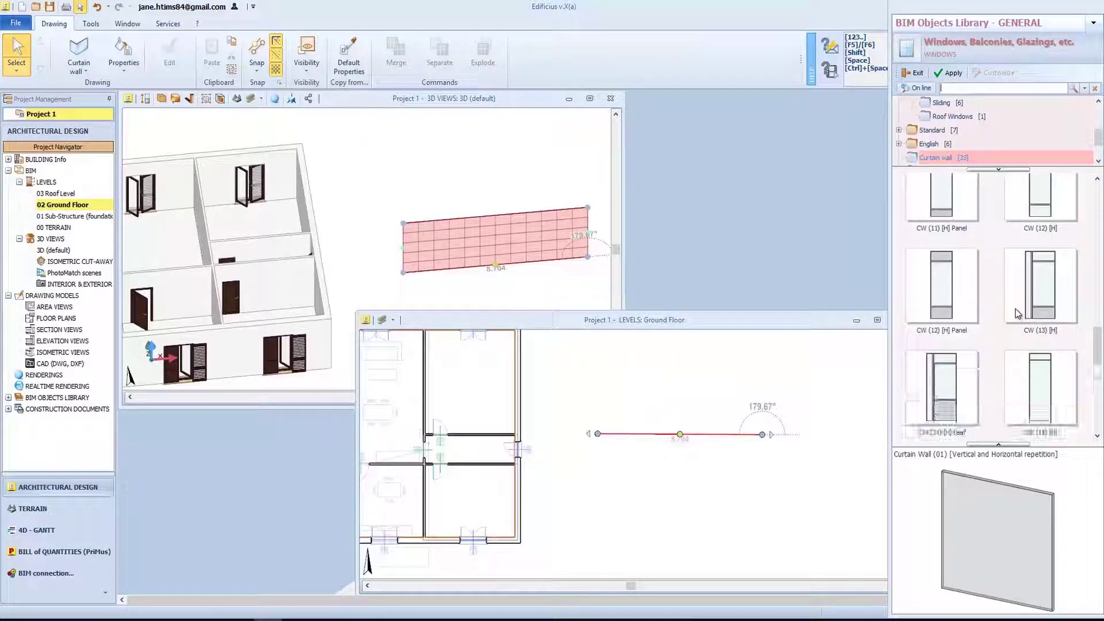
scroll(1015, 315, down, 1)
click(934, 359)
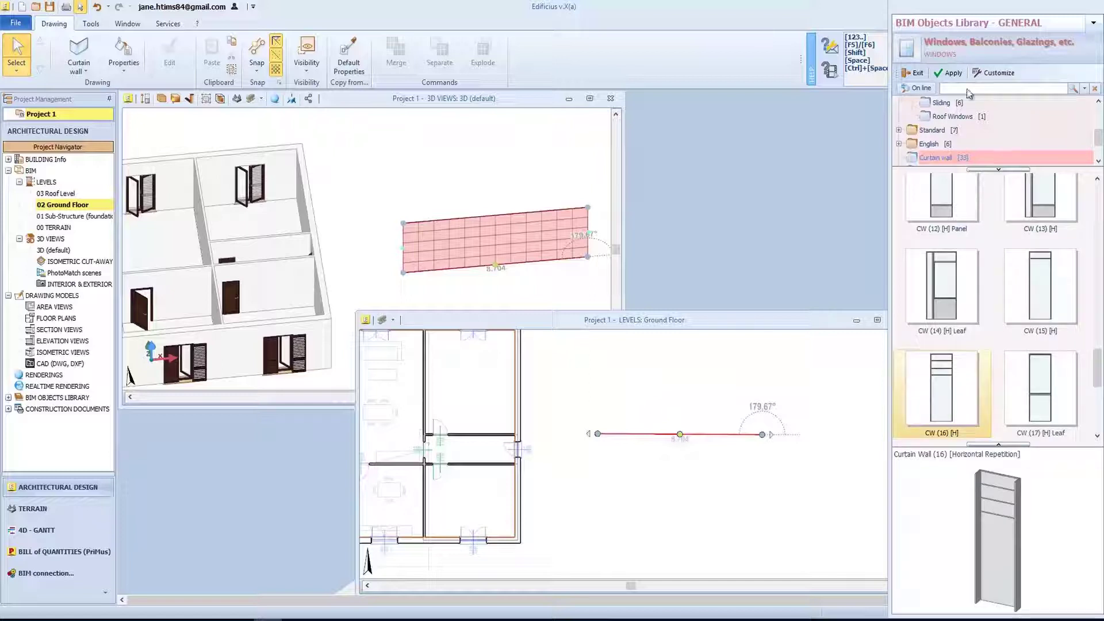
click(950, 73)
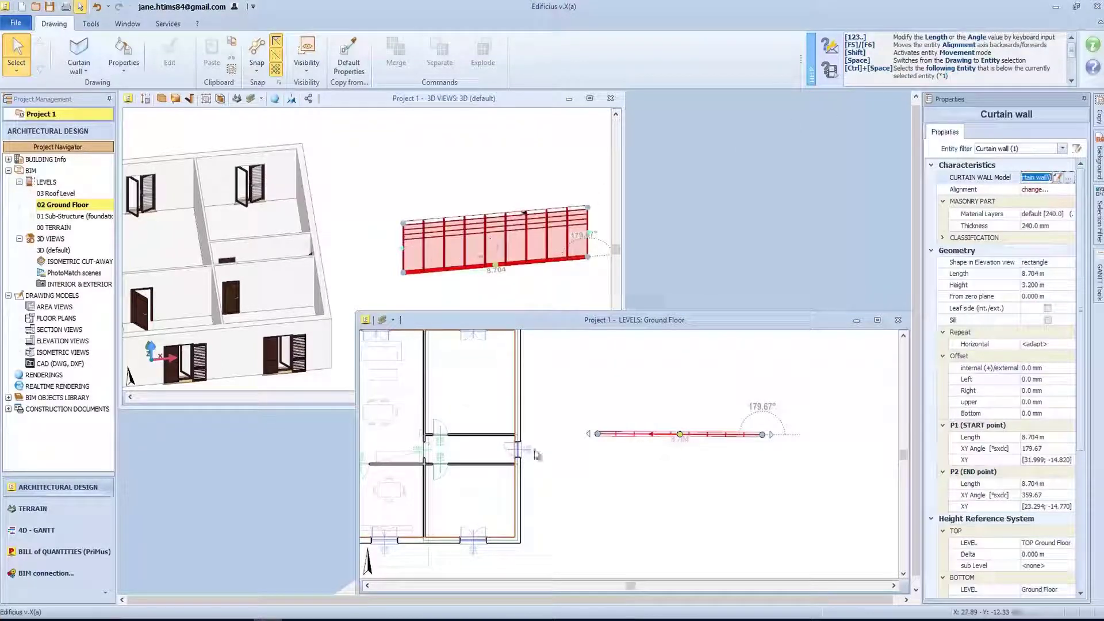
scroll(682, 436, up, 3)
scroll(493, 242, up, 2)
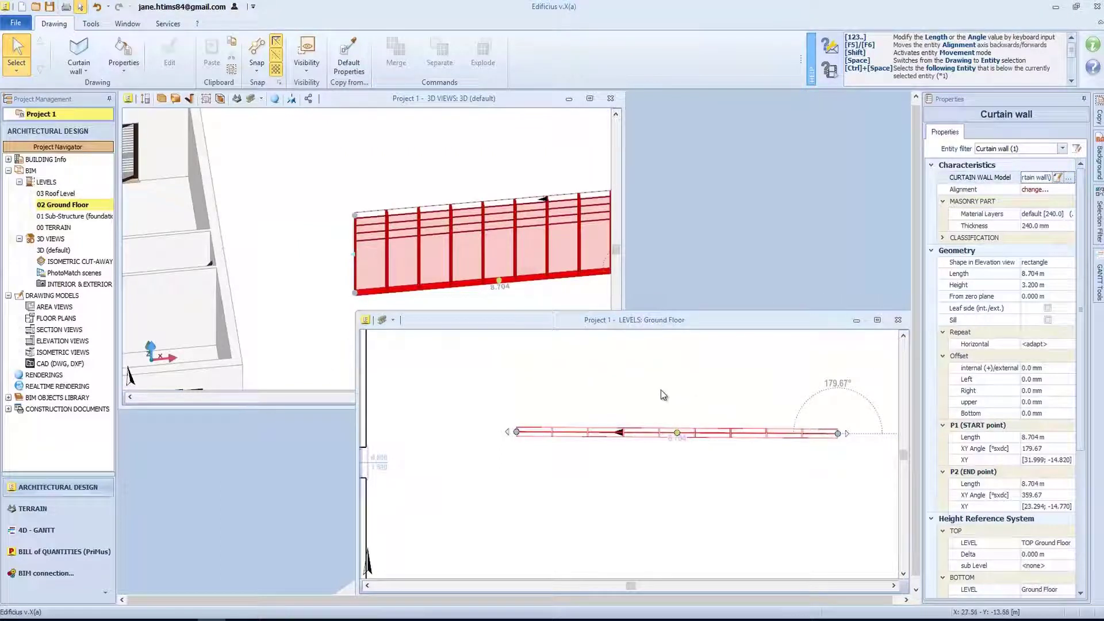
drag(662, 394, 656, 457)
Delete the old curtain wall, draw a 6.912 m arc curtain wall beside the house, and select it
key(Delete)
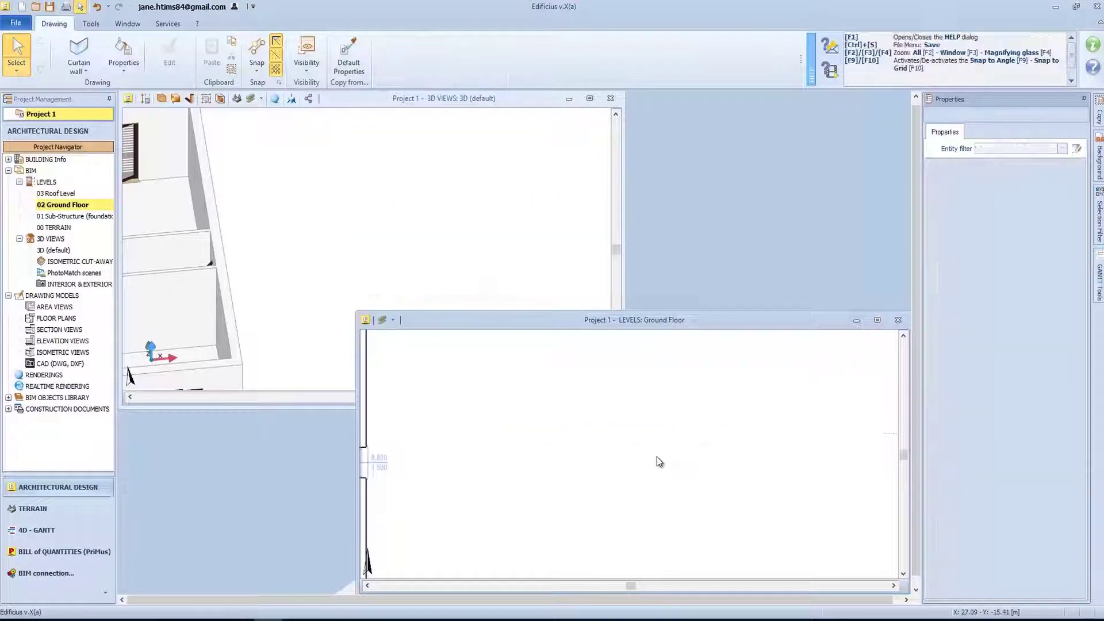
click(77, 68)
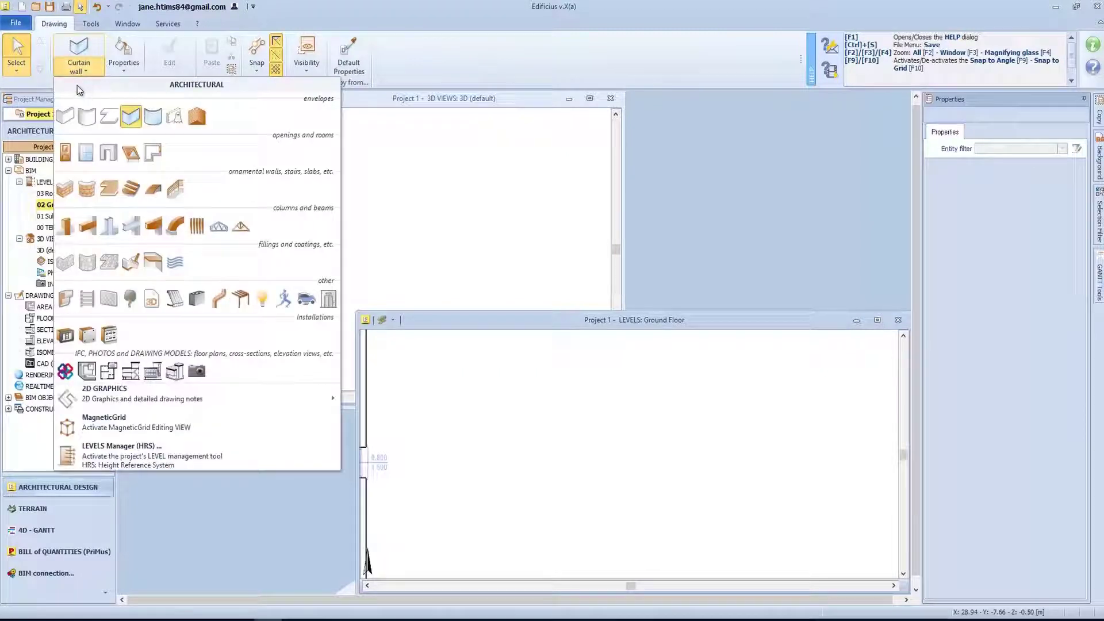
click(153, 117)
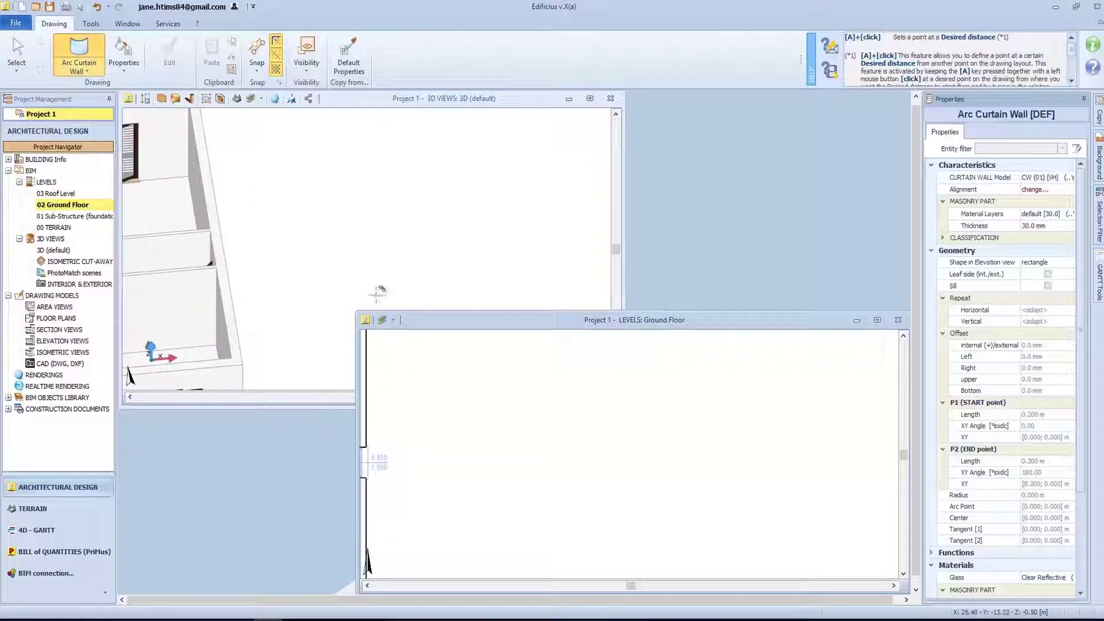
click(504, 467)
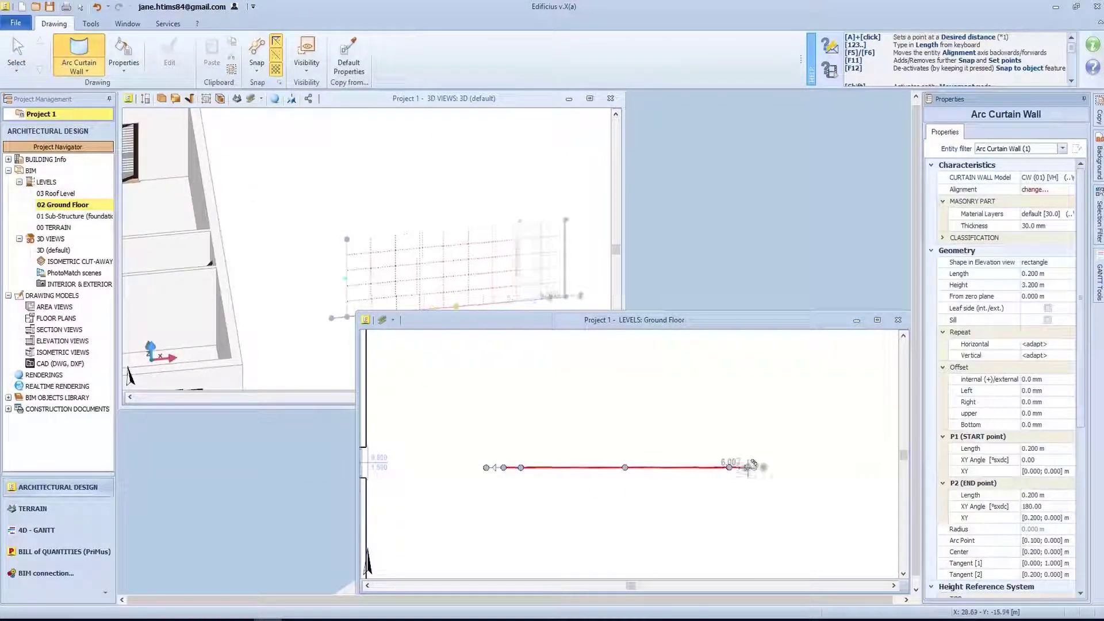
click(751, 468)
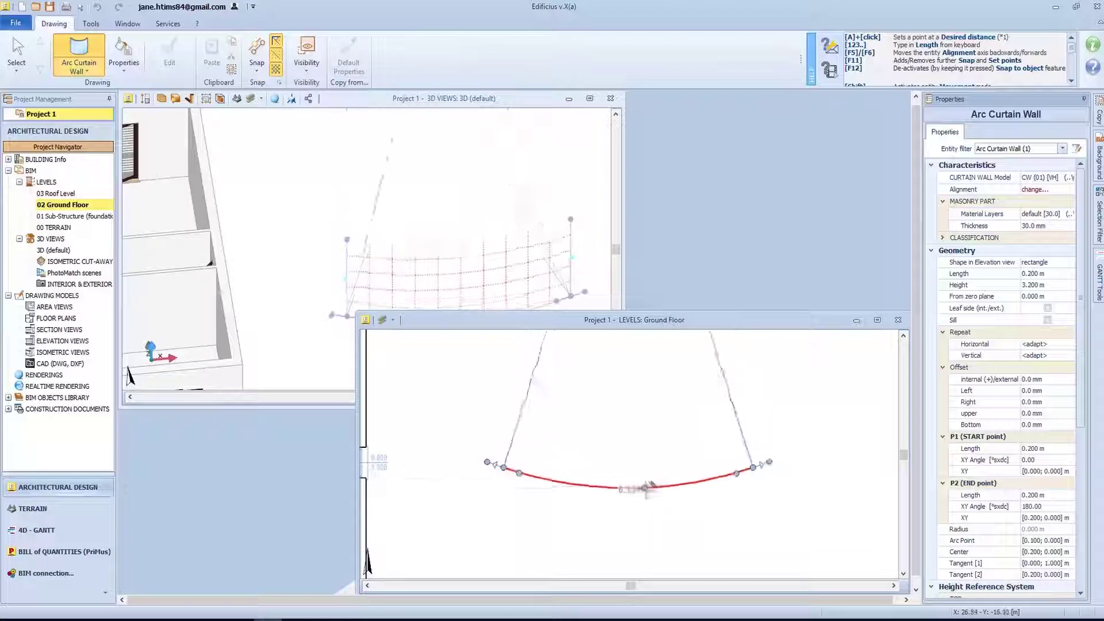
click(652, 492)
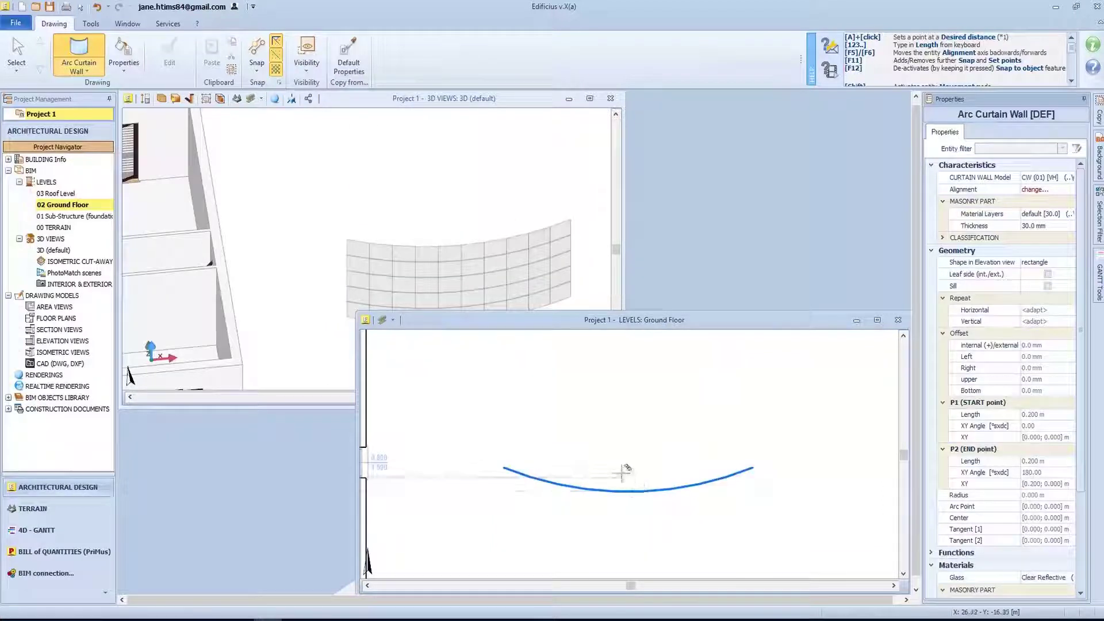
key(Escape)
drag(583, 458, 628, 528)
Apply the CW (13) [H] model to the curved wall, remove it, and maximise the Ground Floor plan
click(1068, 178)
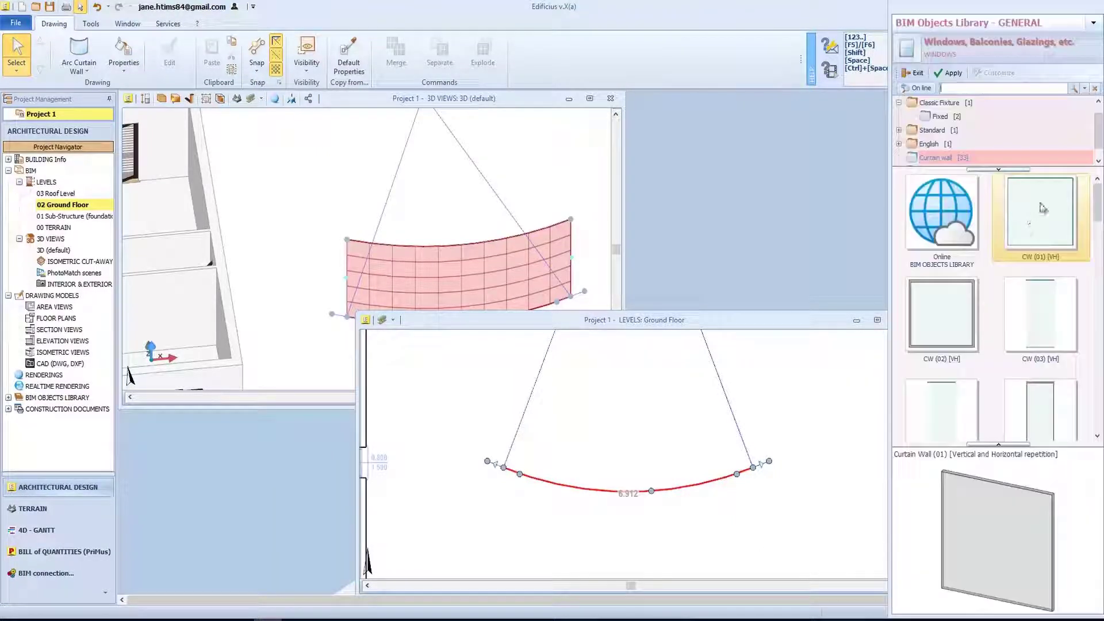
scroll(1018, 247, down, 5)
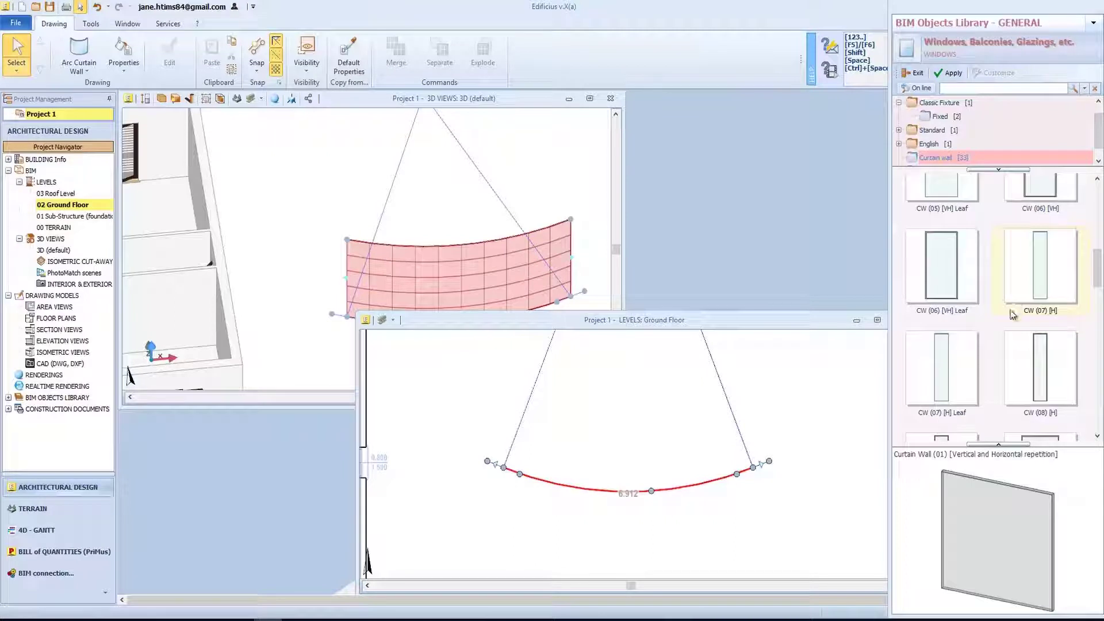
scroll(1015, 344, down, 6)
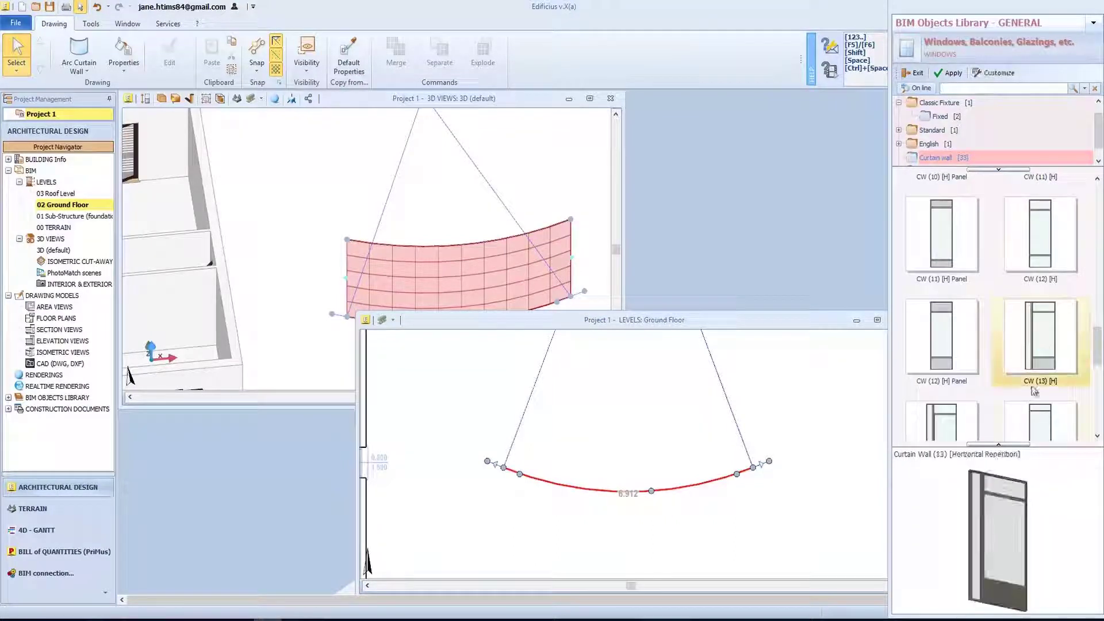
click(948, 73)
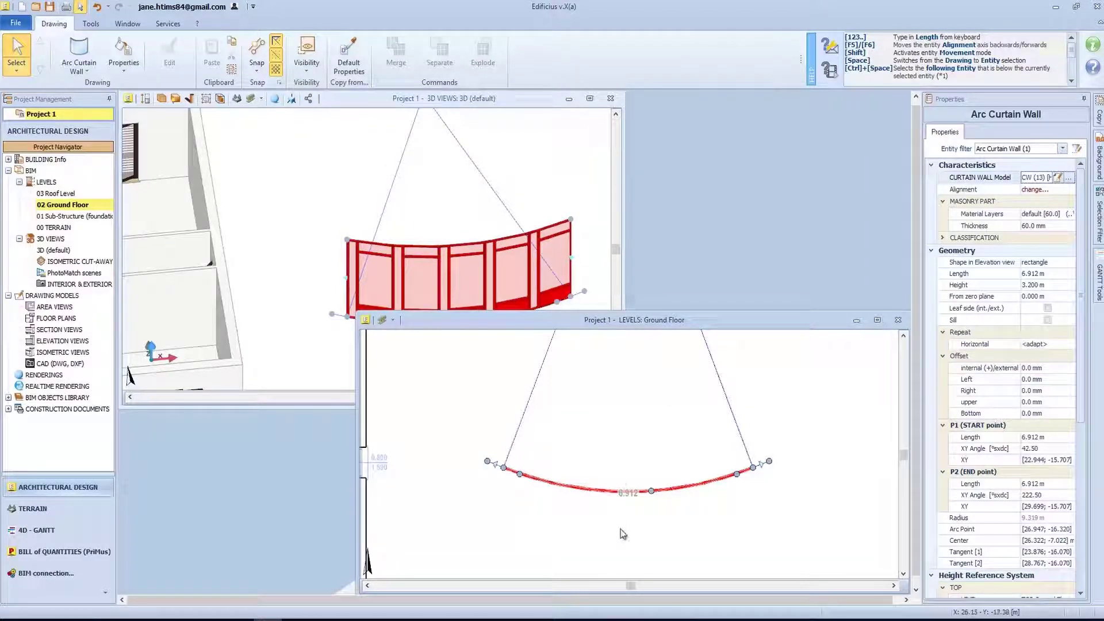
key(Escape)
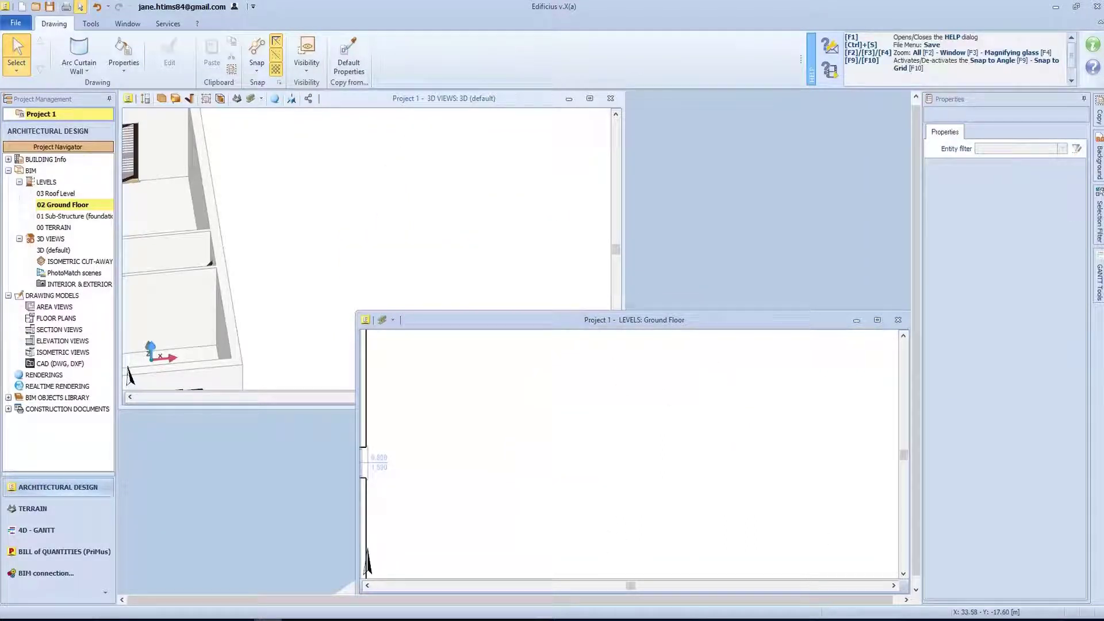
click(877, 320)
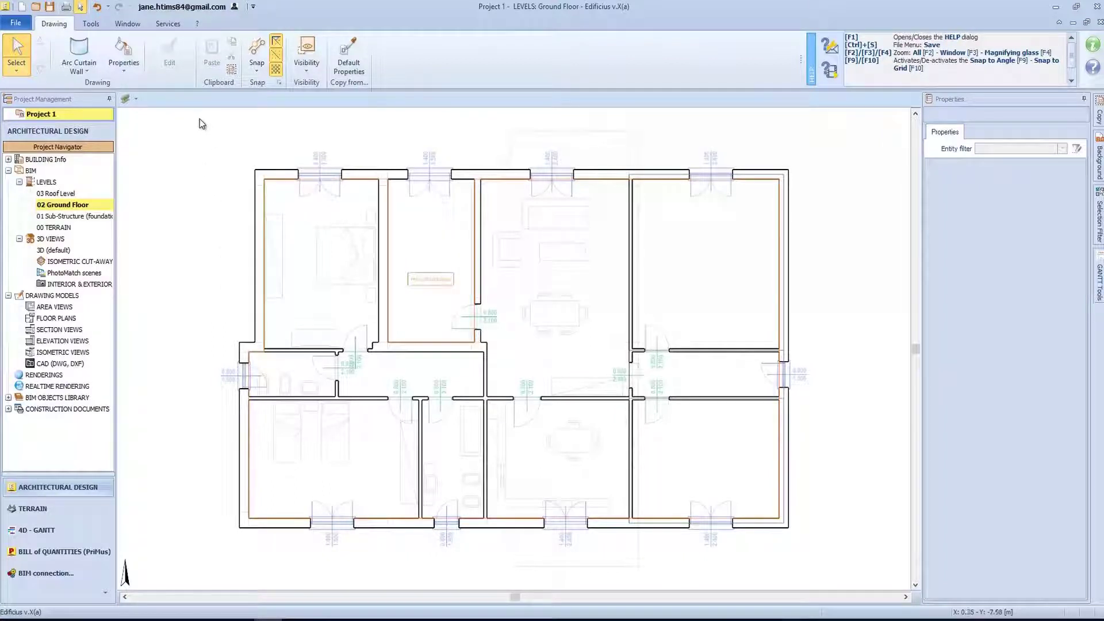
Choose Stairs from the architectural palette and place it in the plan to open the Stairs Editor
click(81, 55)
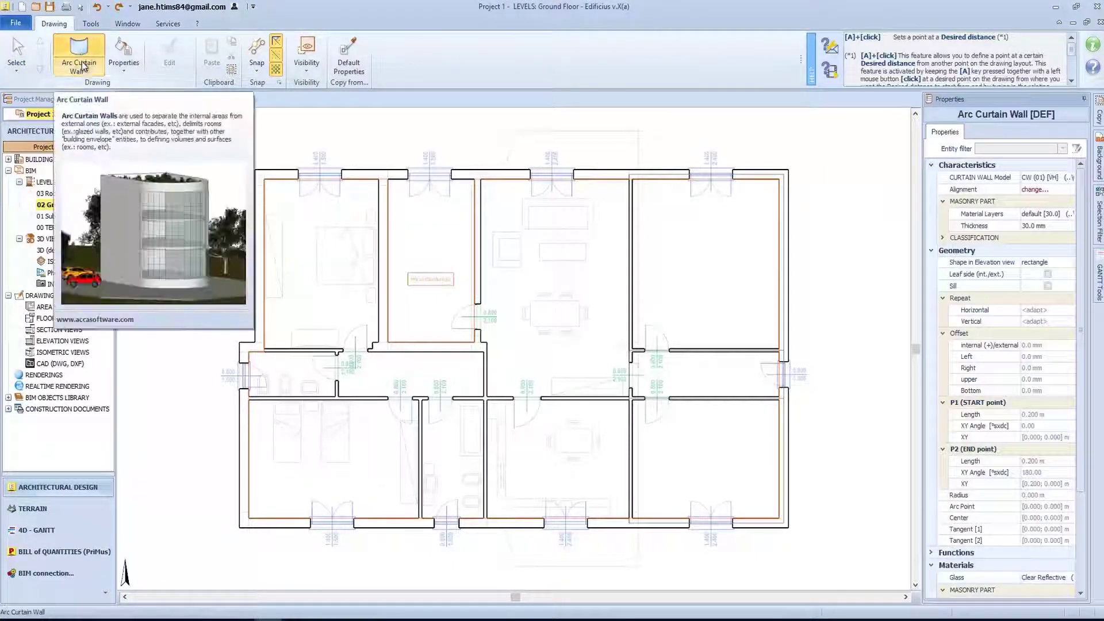
click(83, 68)
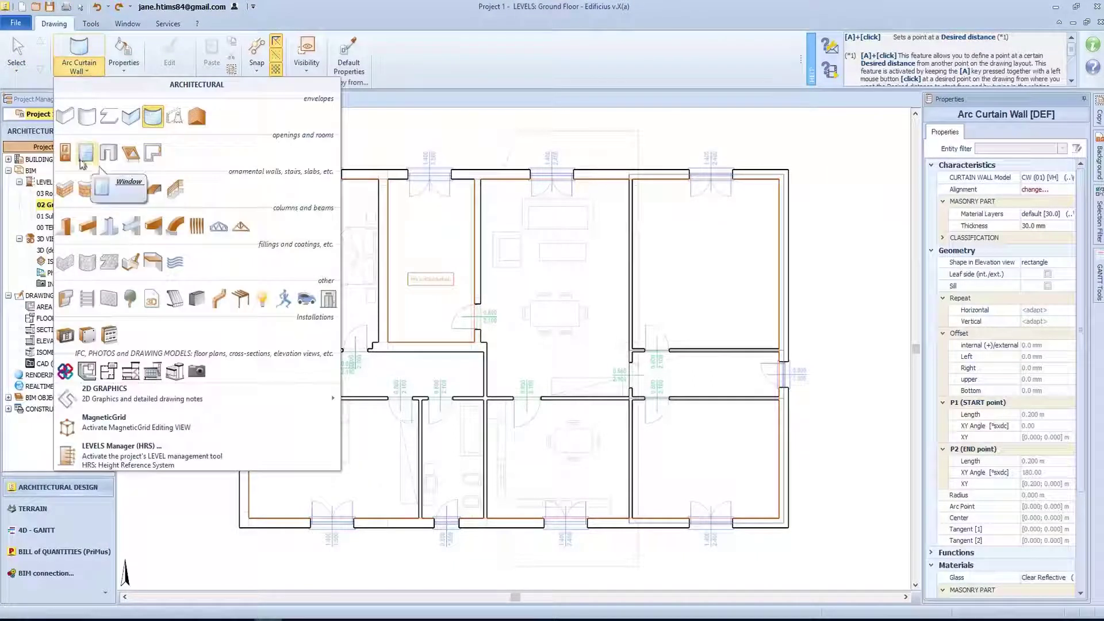
click(129, 190)
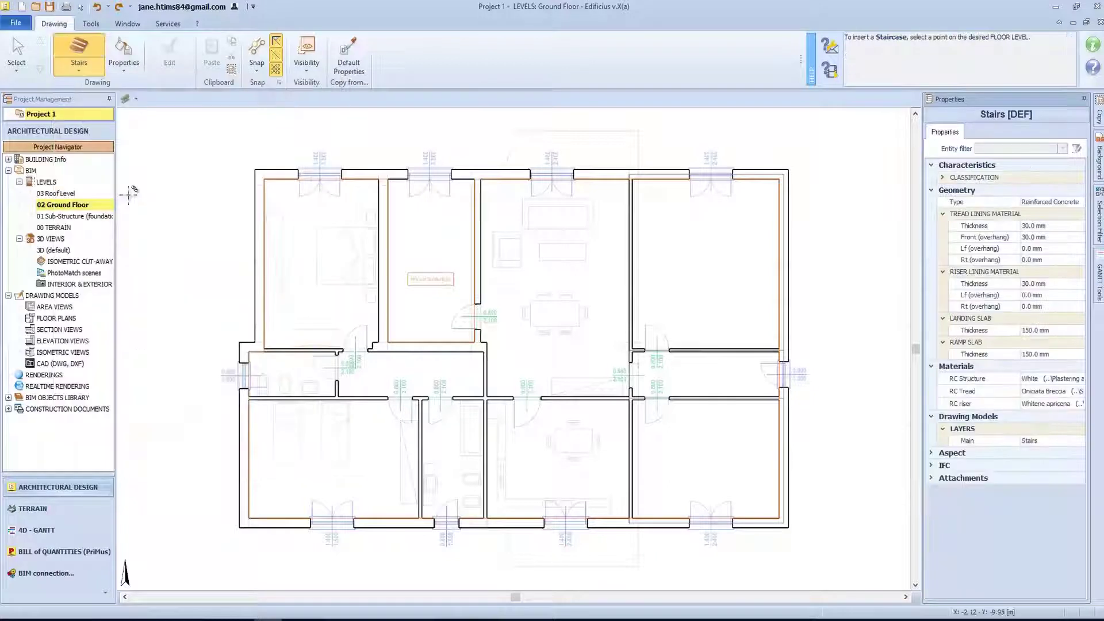
click(418, 264)
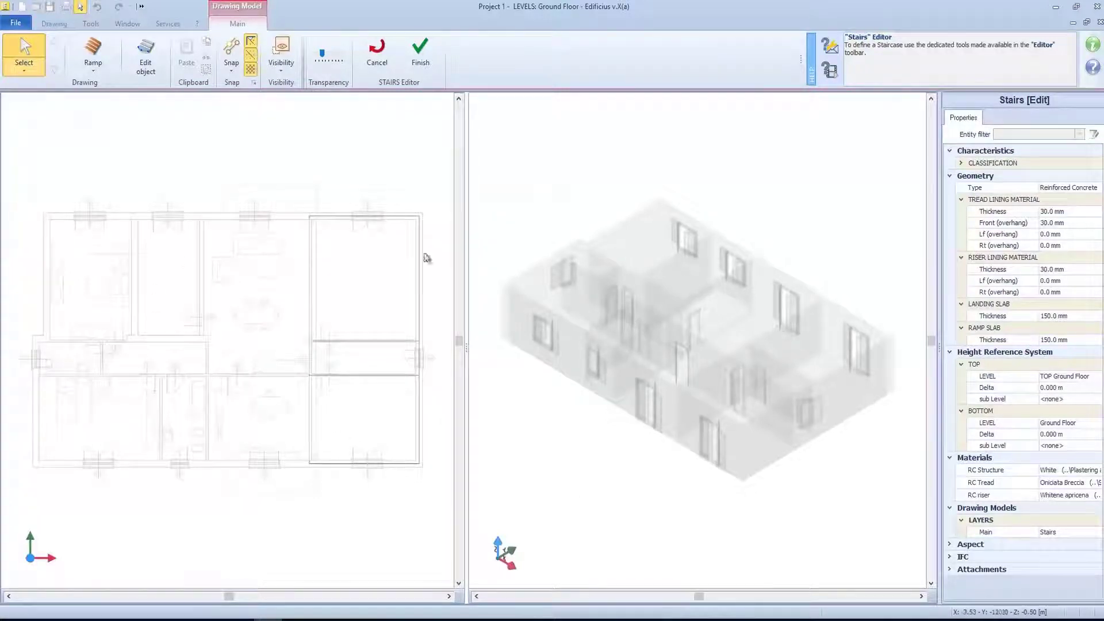
Zoom in and select a straight ramp, 1.200 m wide with 10 risers and 300 mm treads
scroll(167, 269, up, 1)
scroll(167, 269, up, 1)
scroll(165, 298, up, 1)
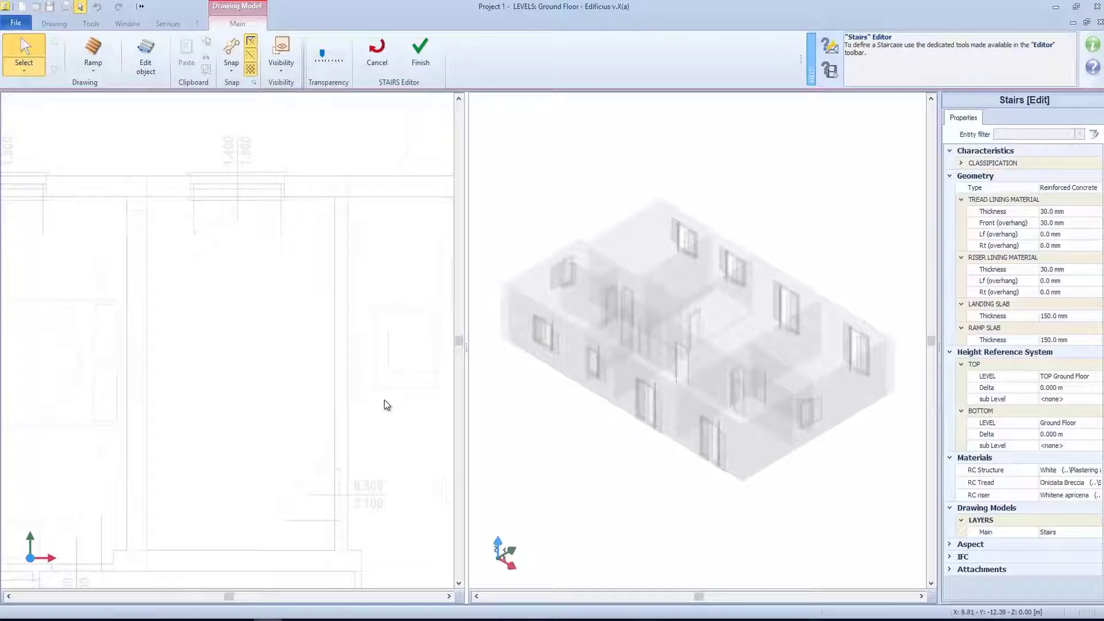
click(91, 61)
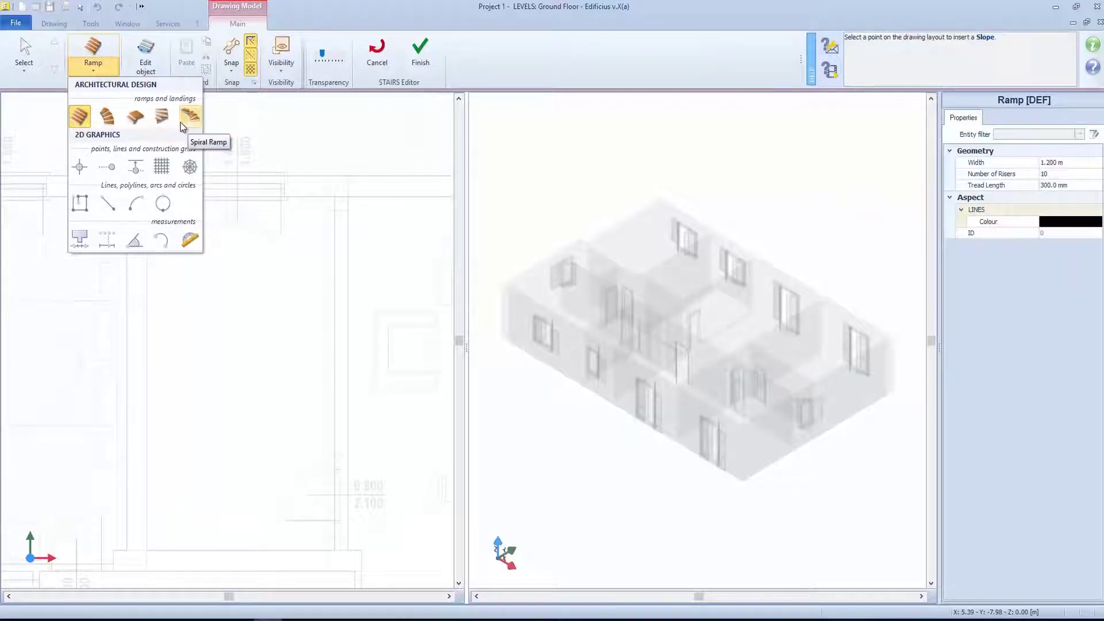
click(81, 118)
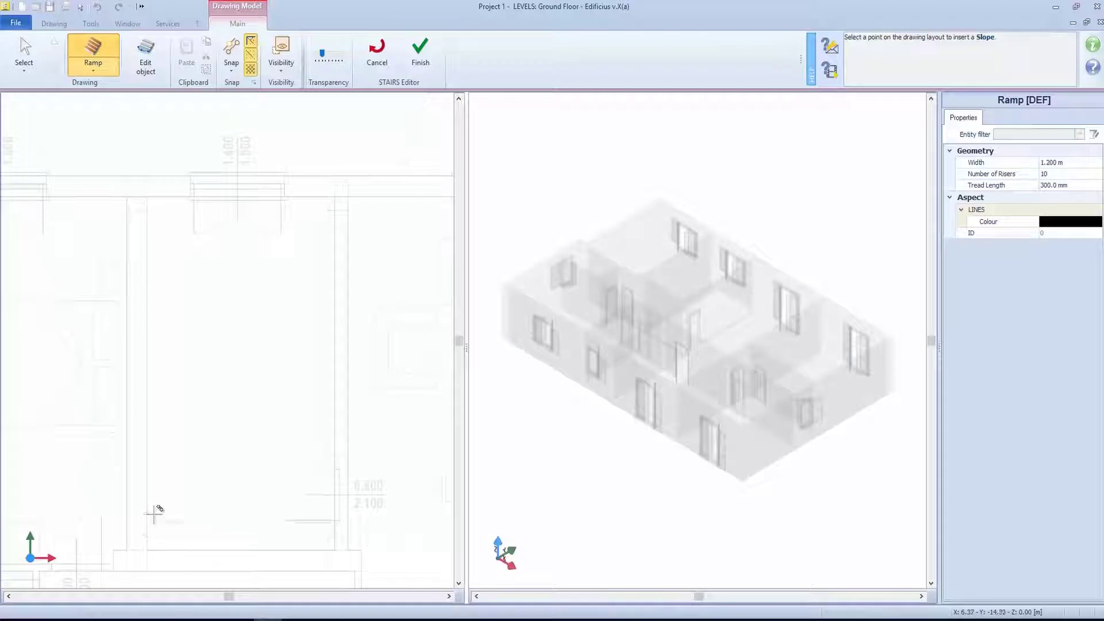
Place the first 10-riser flight 1.2 m above the wall intersection
click(224, 401)
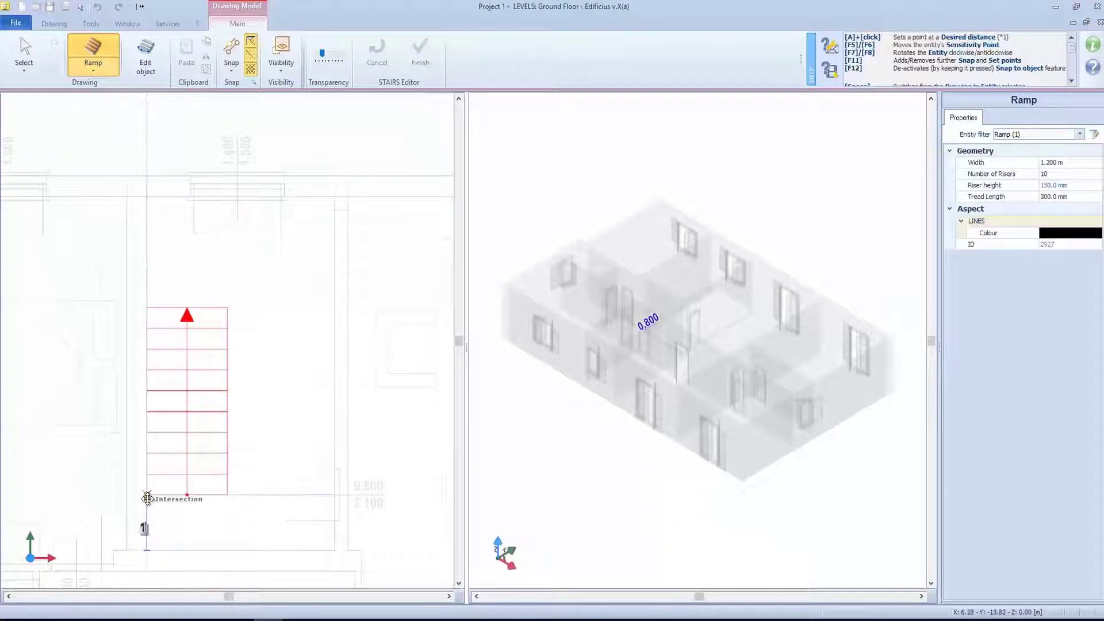
text(.2)
key(Return)
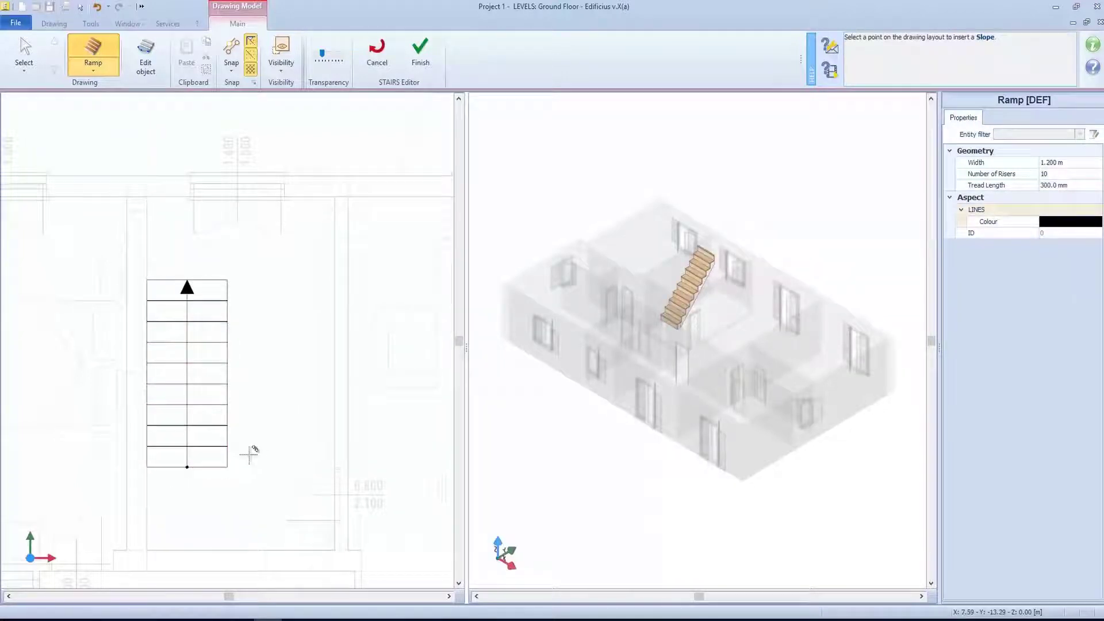
Rotate a second flight to run the opposite way and place it beside the first
click(280, 397)
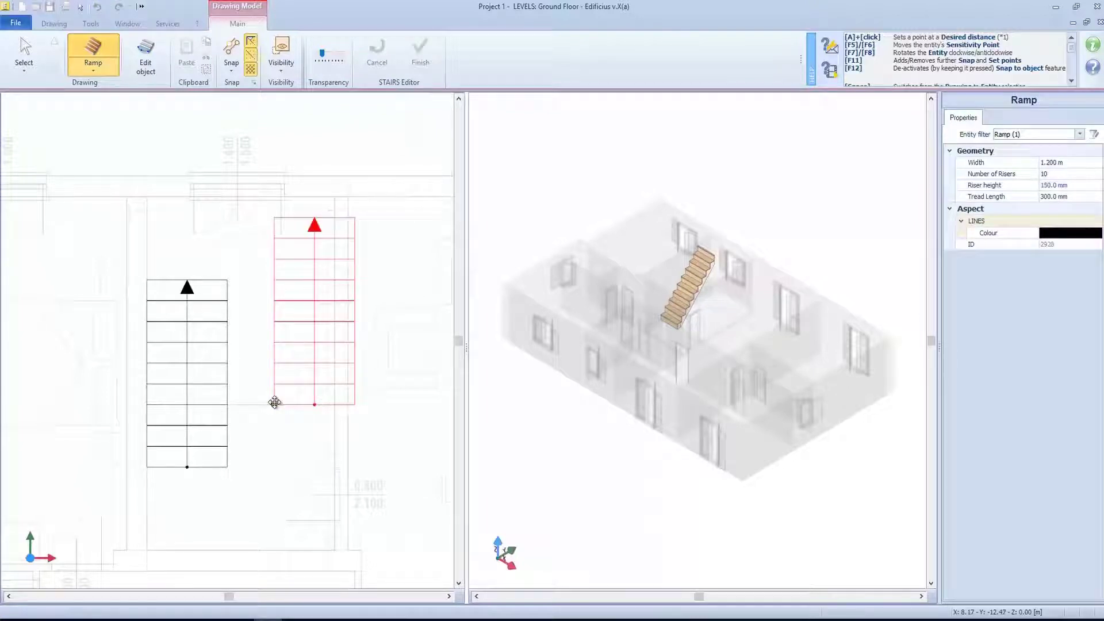
key(F5)
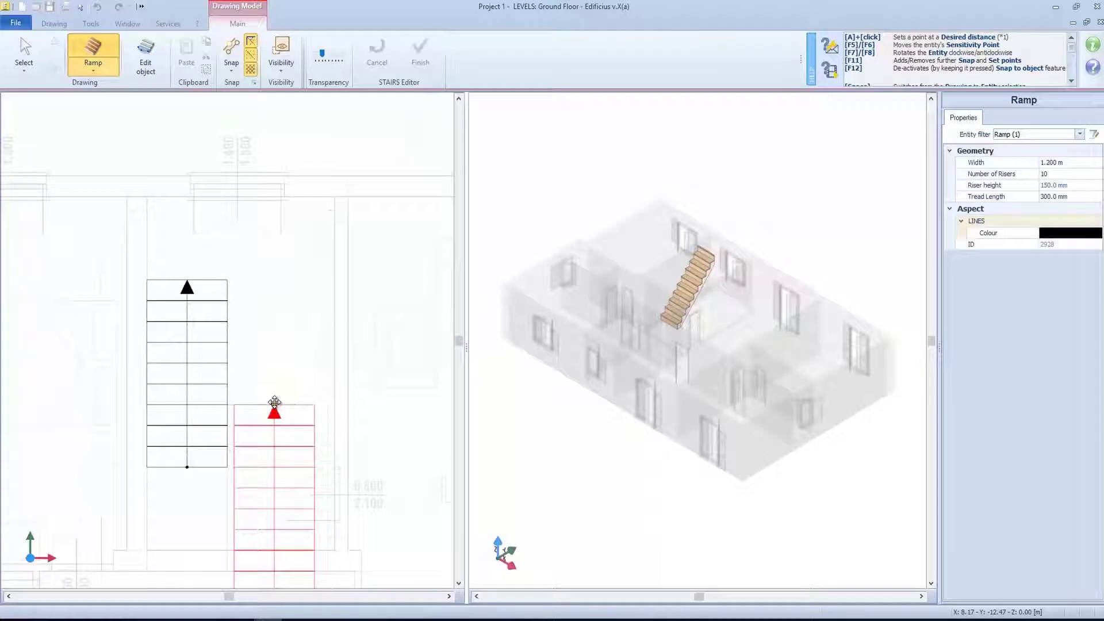
key(F7)
key(F5)
key(F5)
key(F8)
key(F8)
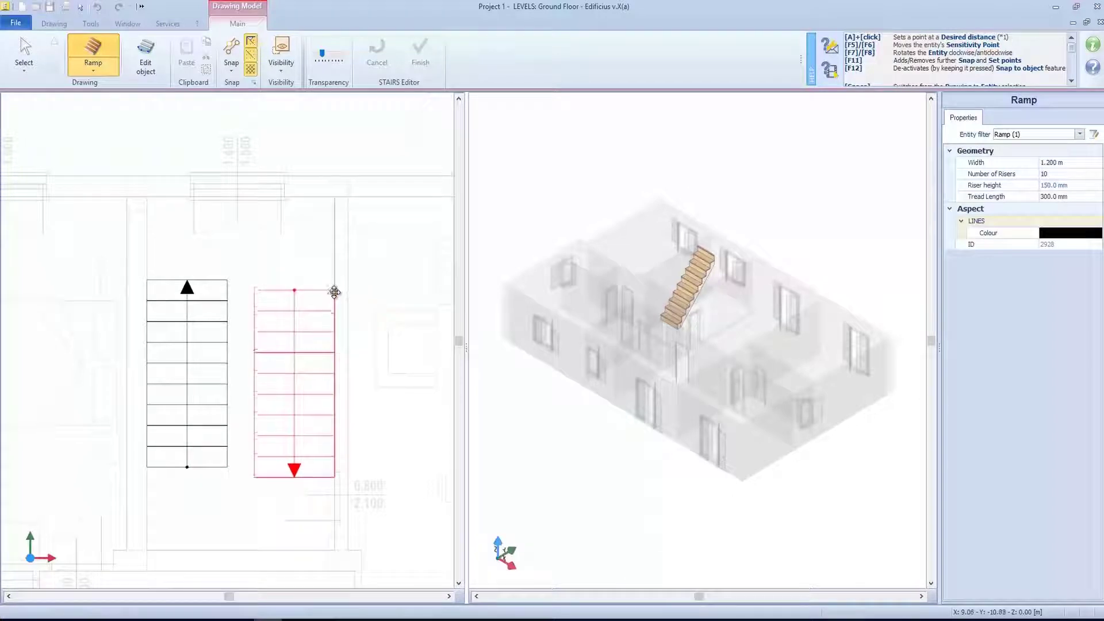
click(334, 299)
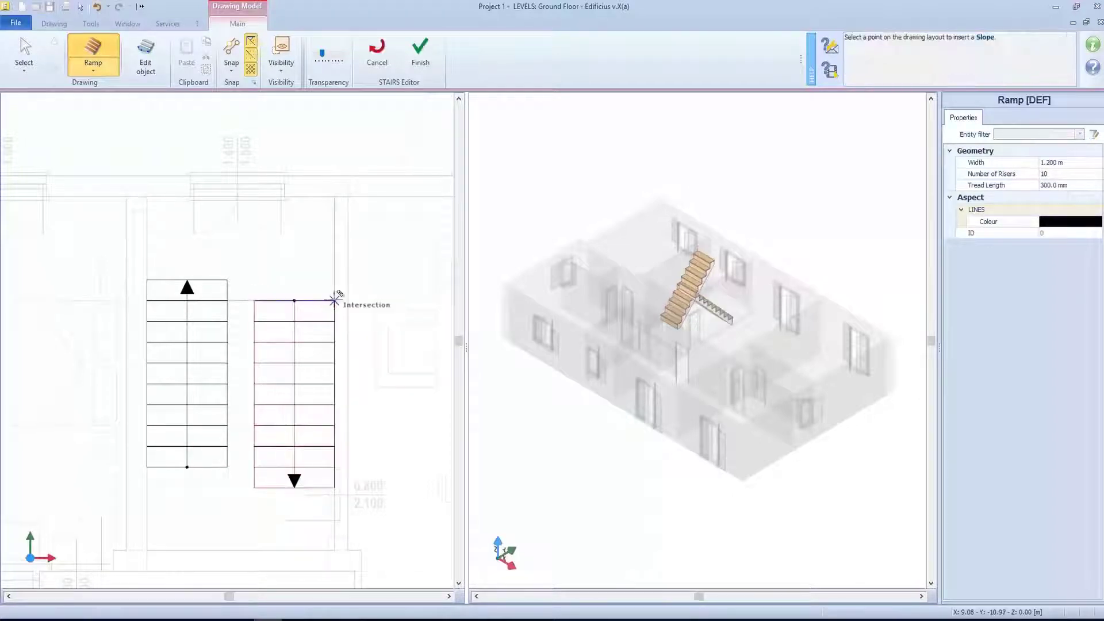
Add a landing at the top of the first flight
click(95, 68)
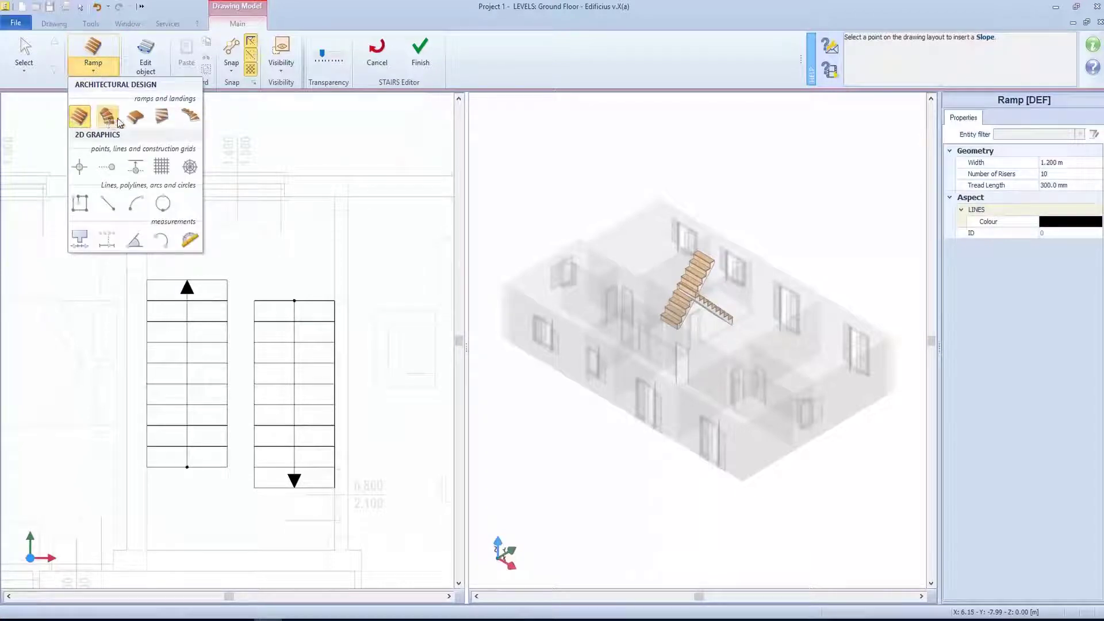
click(135, 116)
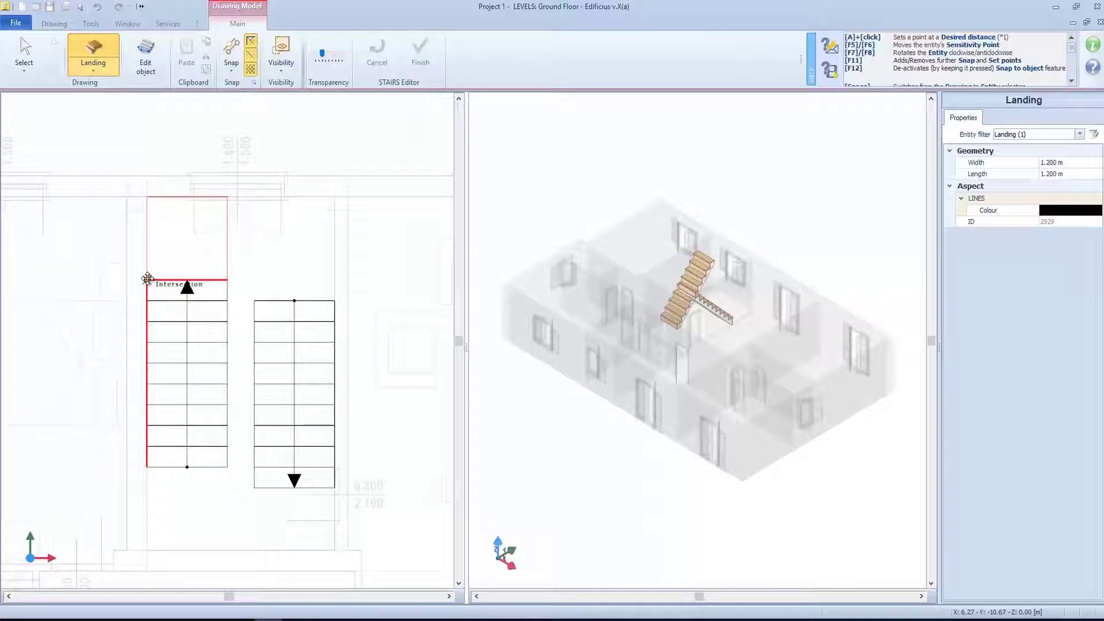
click(148, 279)
Stretch the landing to 2.8 m across both flights and add a point on its edge
click(148, 54)
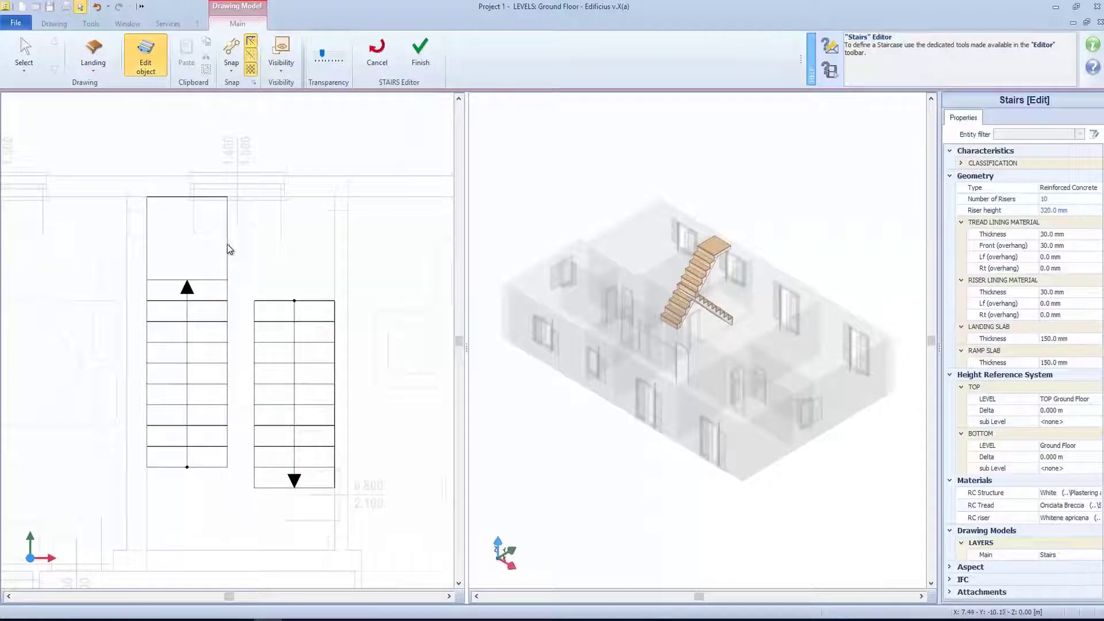
click(229, 248)
drag(233, 234, 343, 235)
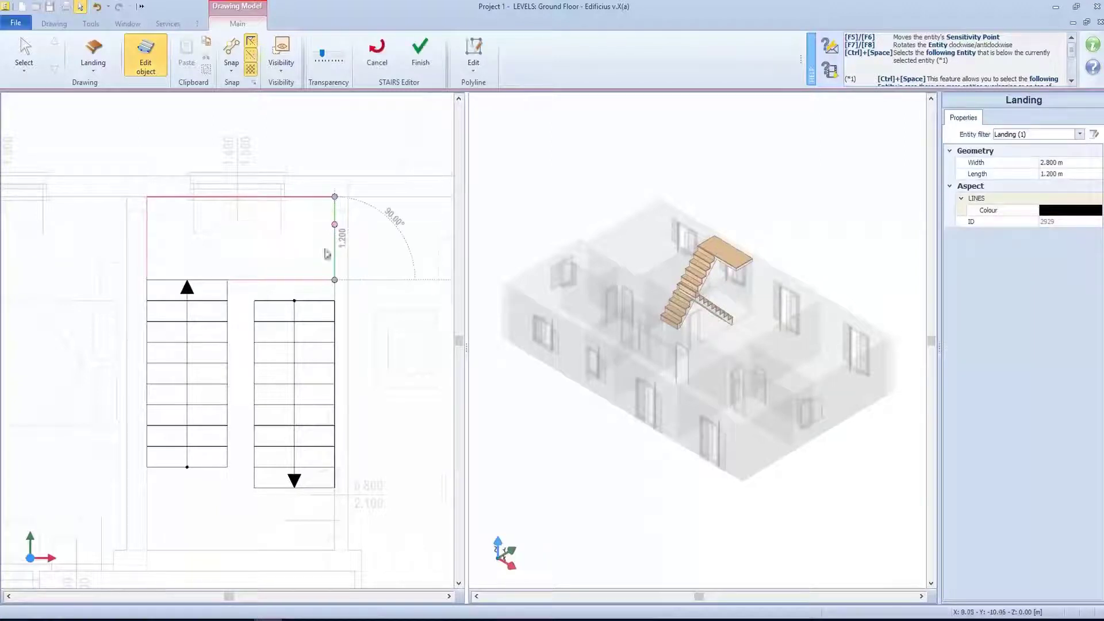
right_click(296, 287)
click(328, 319)
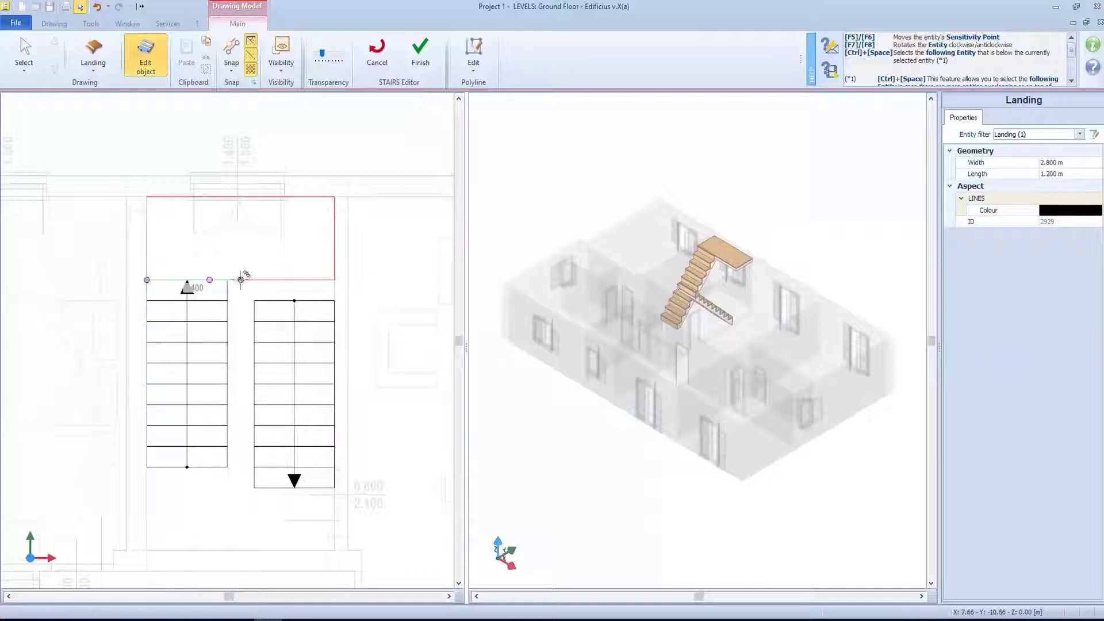
drag(240, 280, 336, 300)
right_click(292, 283)
click(327, 318)
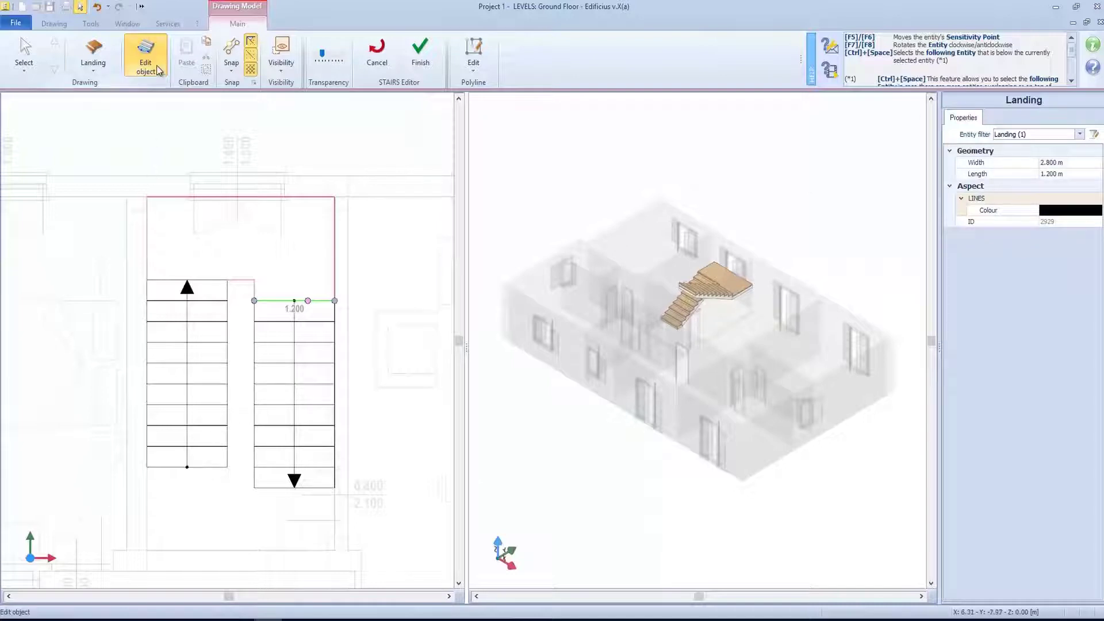
Place a second landing below the two flights
click(93, 55)
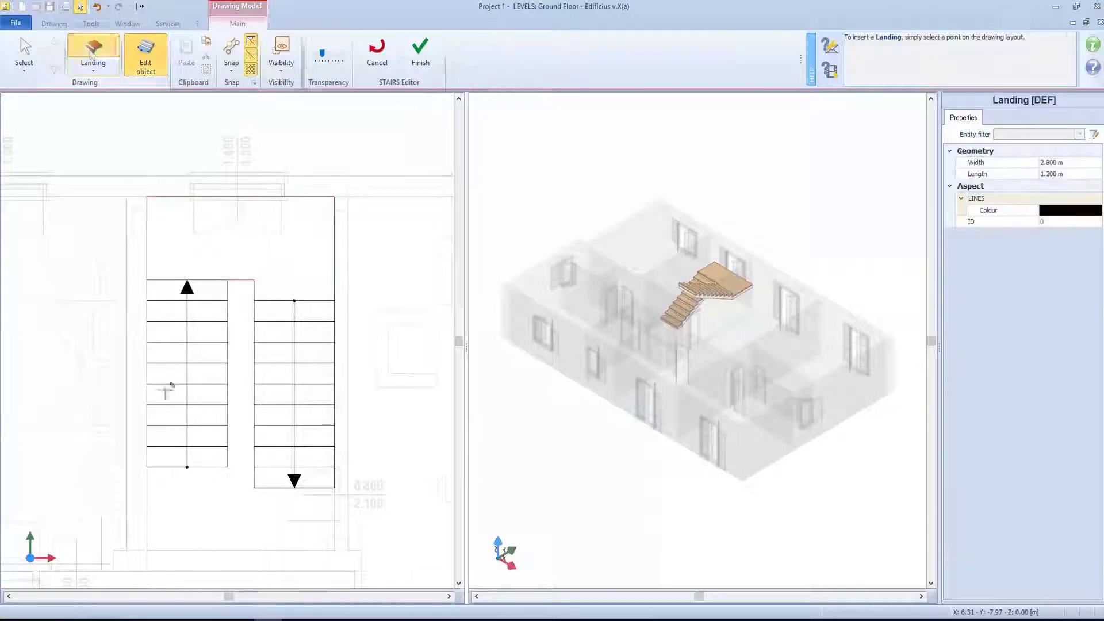
click(148, 550)
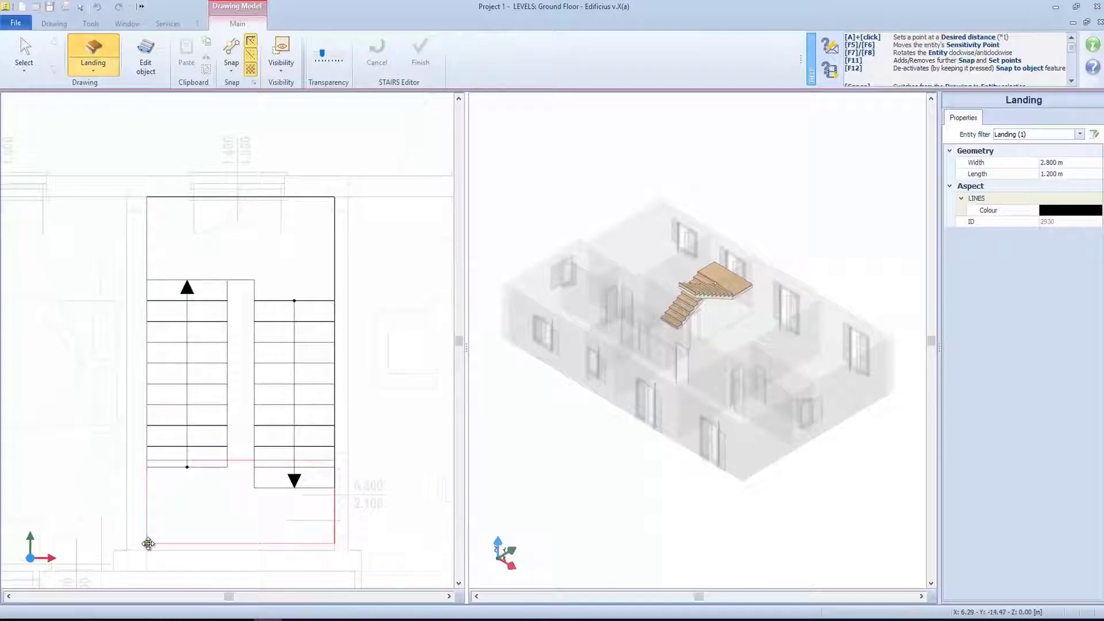
click(147, 550)
key(Escape)
Reshape the lower landing by moving a corner and inserting a new node to meet the second flight
click(246, 473)
right_click(240, 463)
key(Escape)
drag(241, 467, 229, 486)
right_click(248, 468)
click(275, 504)
click(341, 477)
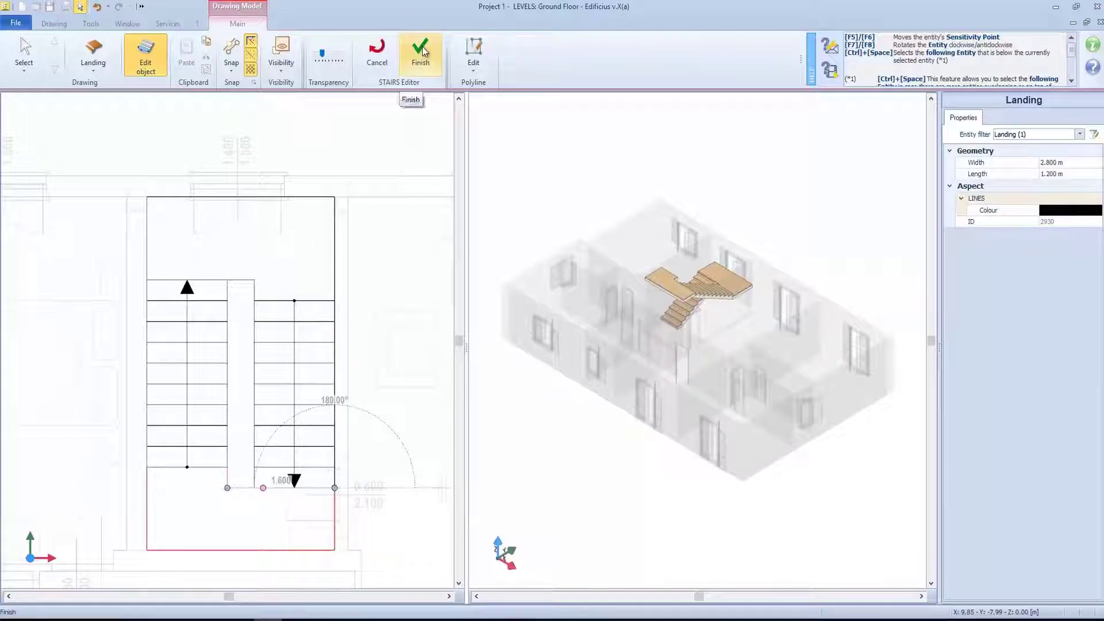
Finish the staircase, open the 3D (default) view, and delete a window on the front elevation
click(422, 46)
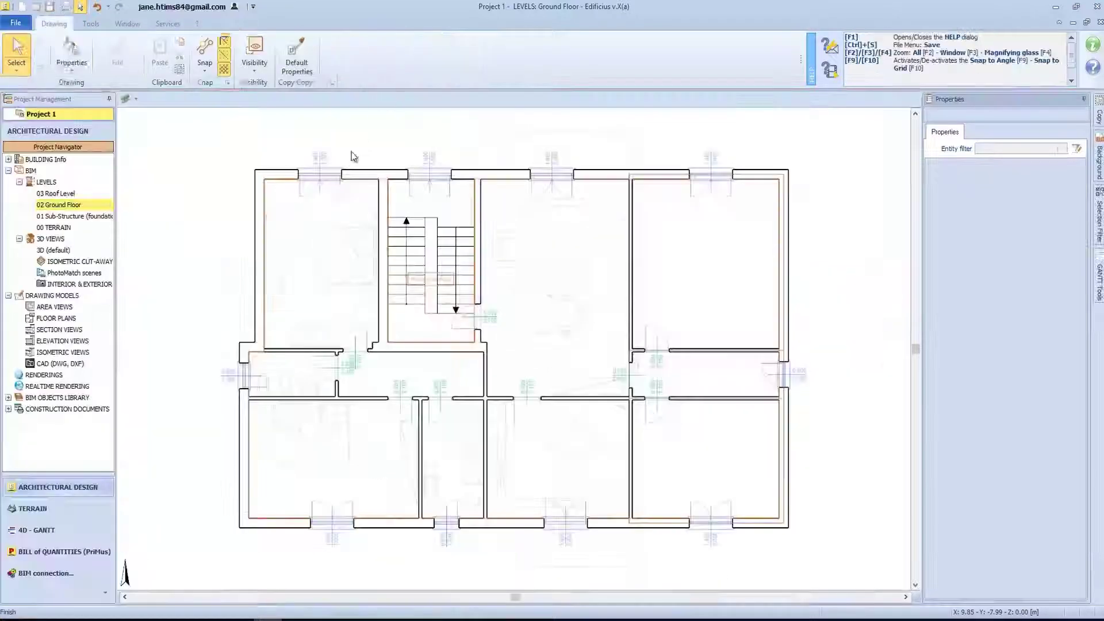
double_click(56, 249)
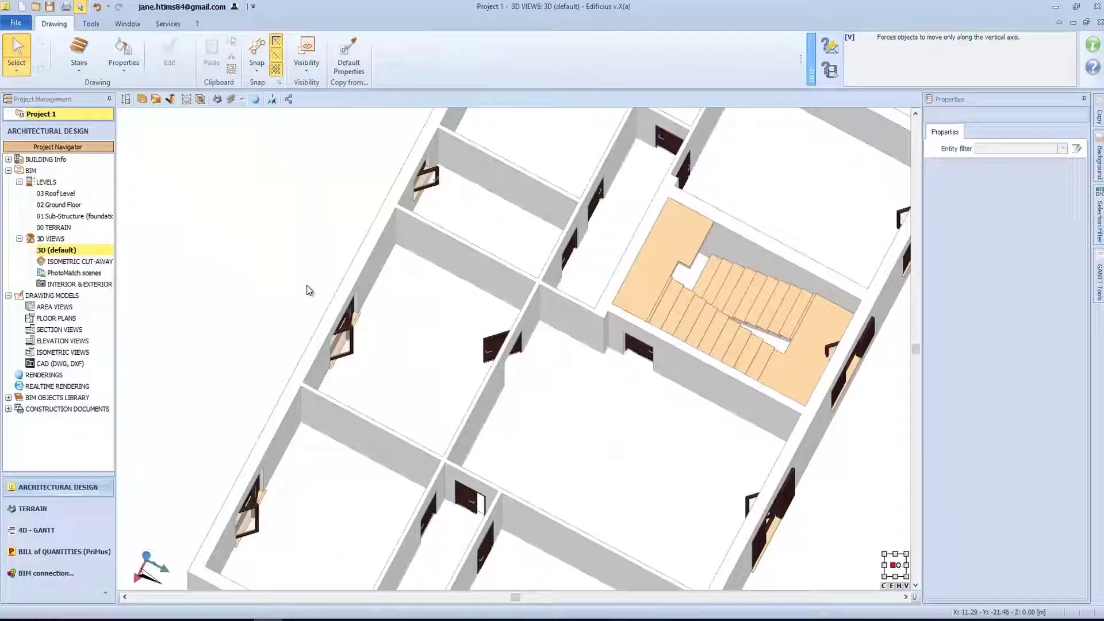
middle_drag(311, 294, 443, 353)
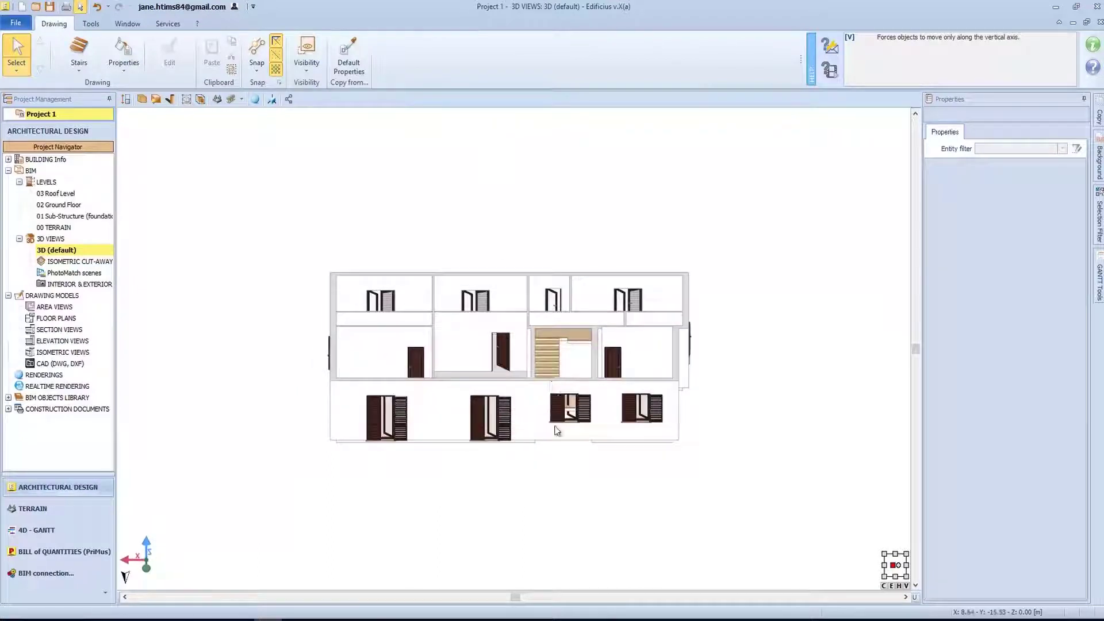
scroll(580, 411, up, 5)
click(537, 425)
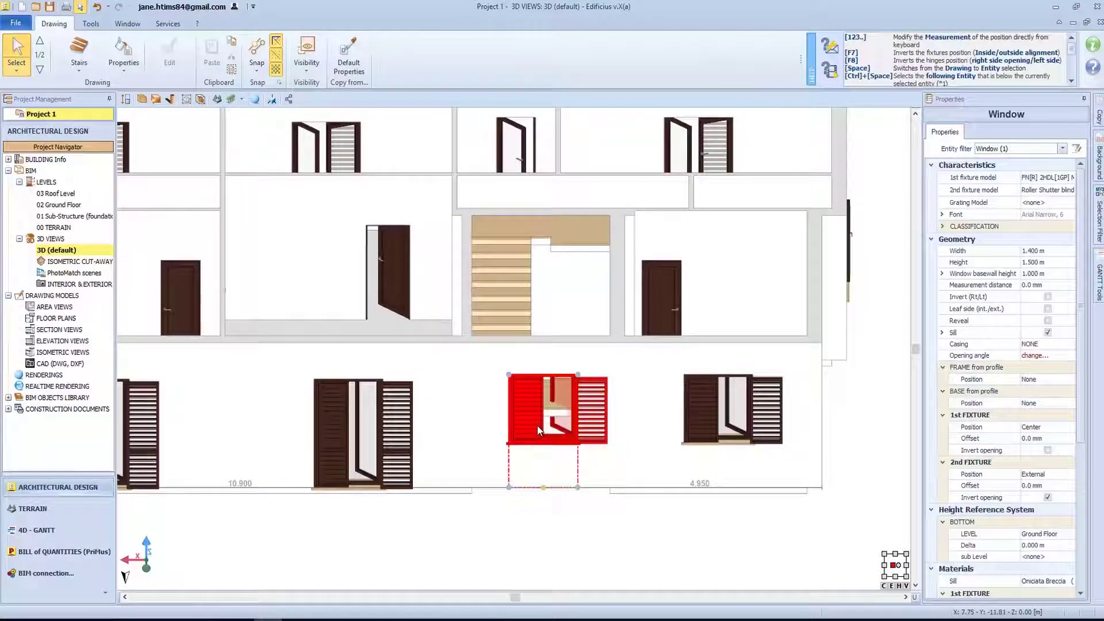
key(Delete)
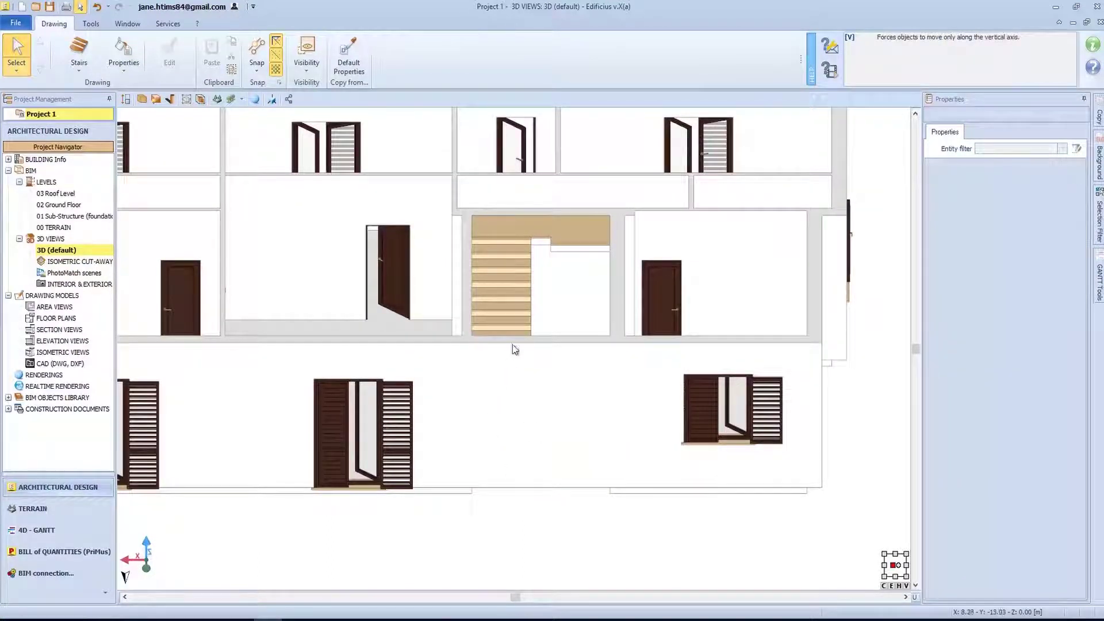
Hide walls, doors, slabs and other categories so only the stairs show in 3D
middle_drag(513, 340, 476, 351)
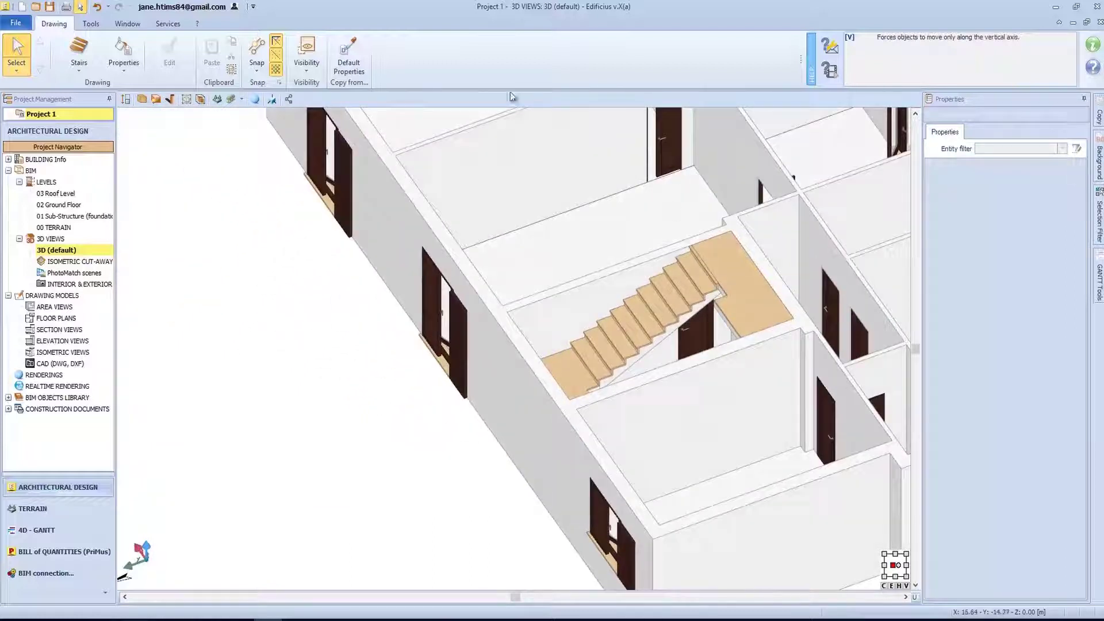
click(308, 68)
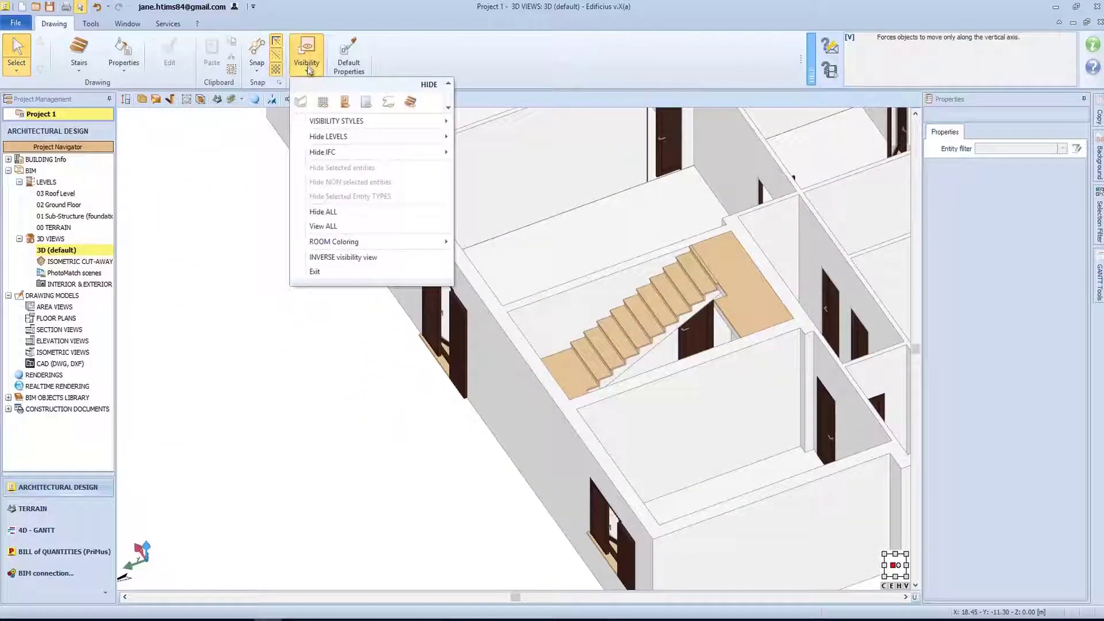
click(301, 102)
click(322, 103)
click(345, 102)
click(368, 107)
click(388, 106)
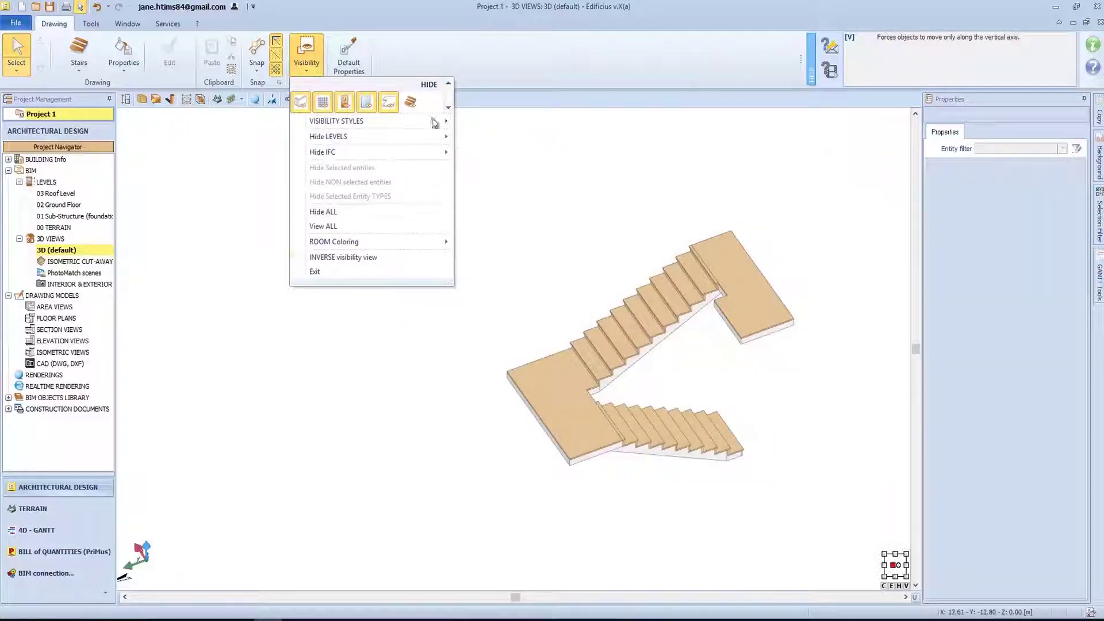
click(314, 272)
scroll(526, 333, up, 3)
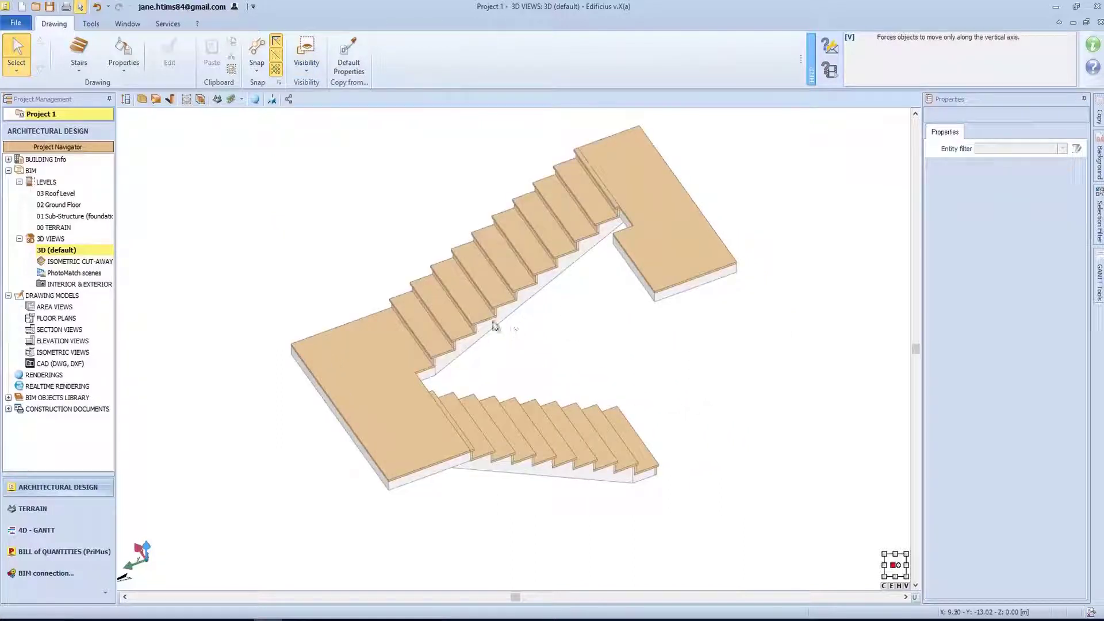
Start a railing and set its model to Round pipe [VM] from the BIM library
click(82, 74)
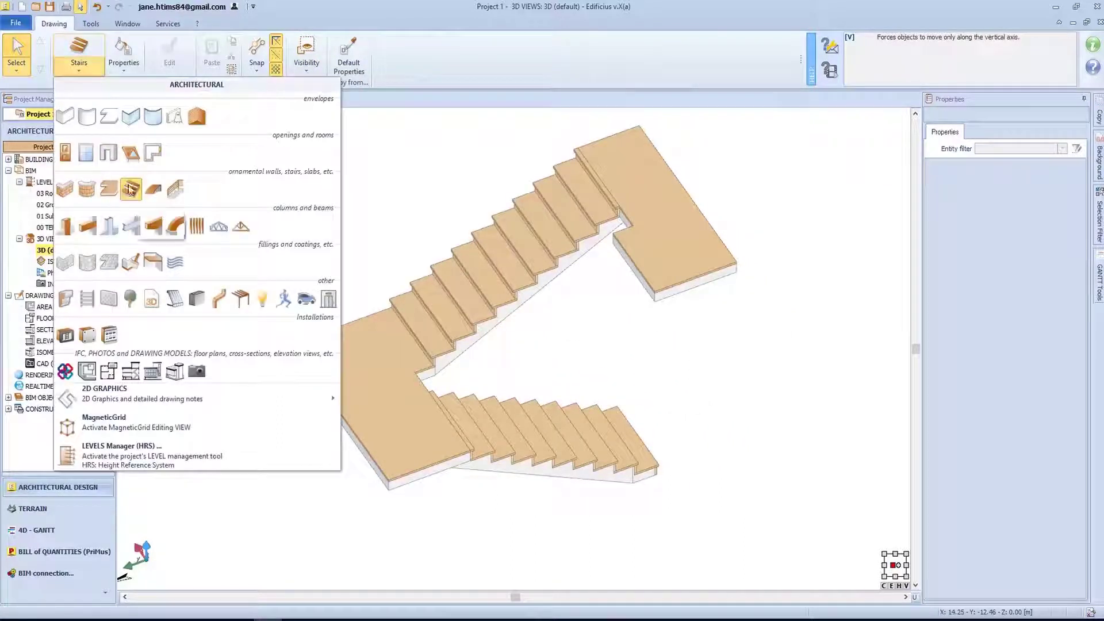
click(175, 190)
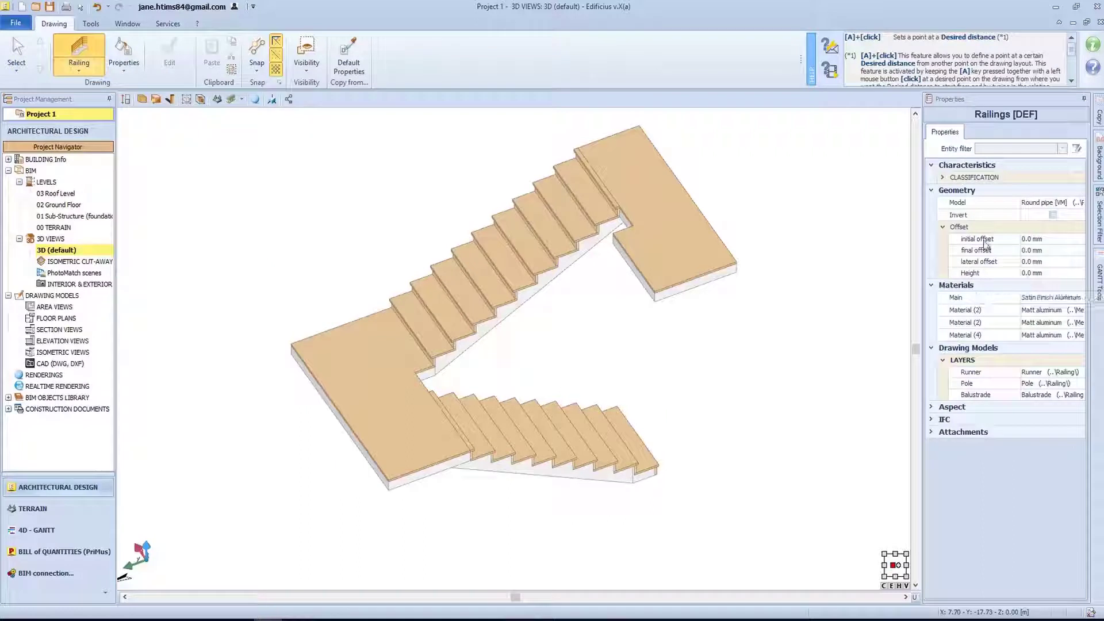
click(1034, 203)
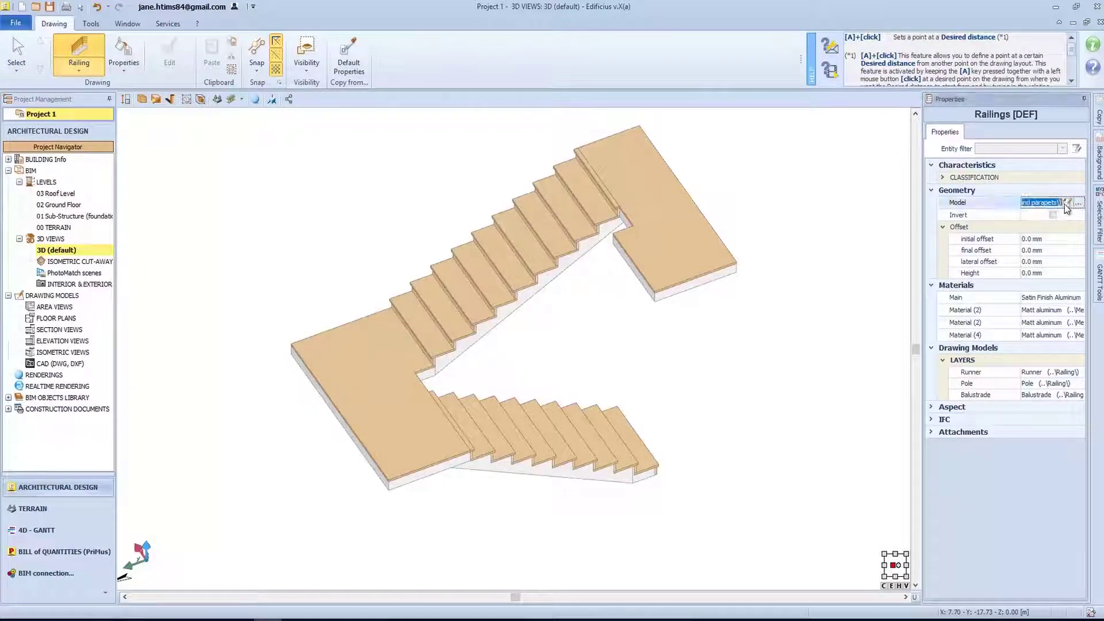
click(1078, 203)
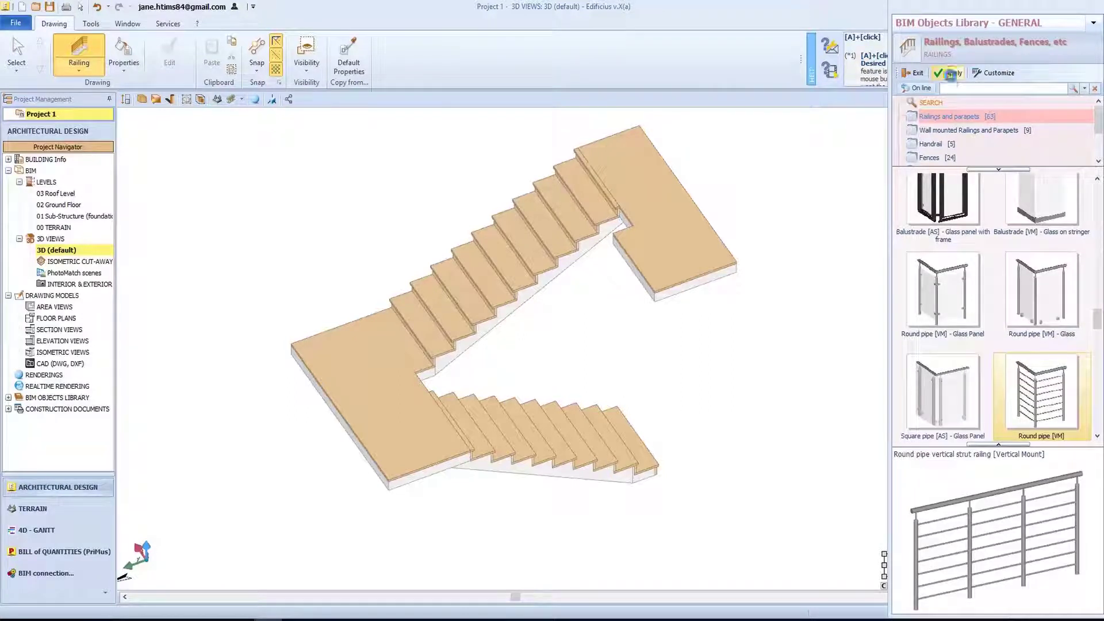
click(949, 74)
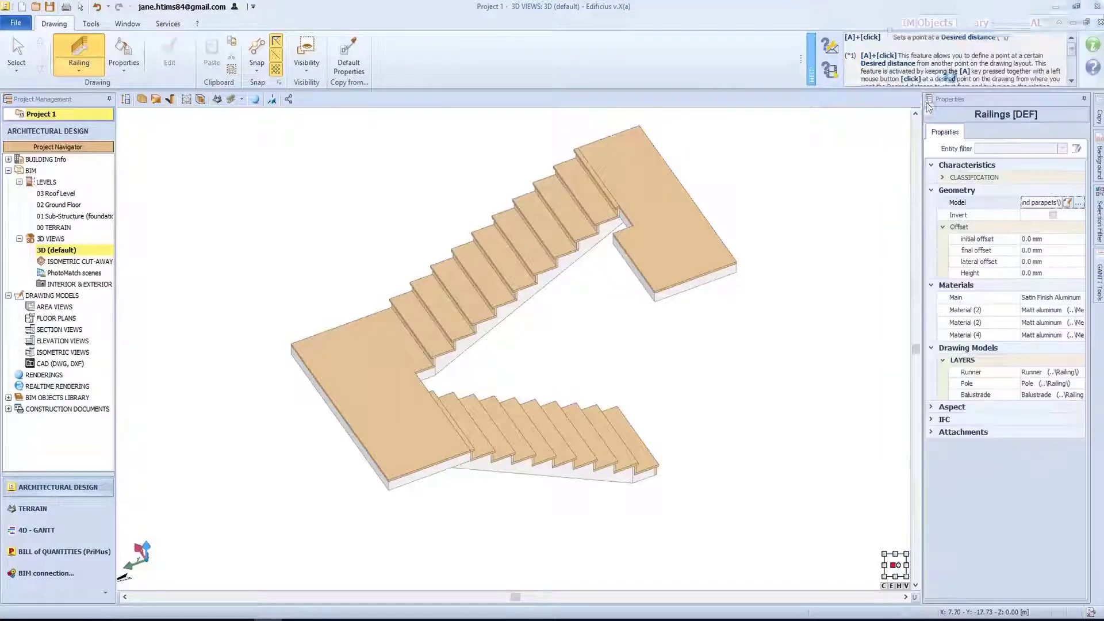
Draw the railing from the lower landing edge, past the stair corner, up to the top landing
click(634, 408)
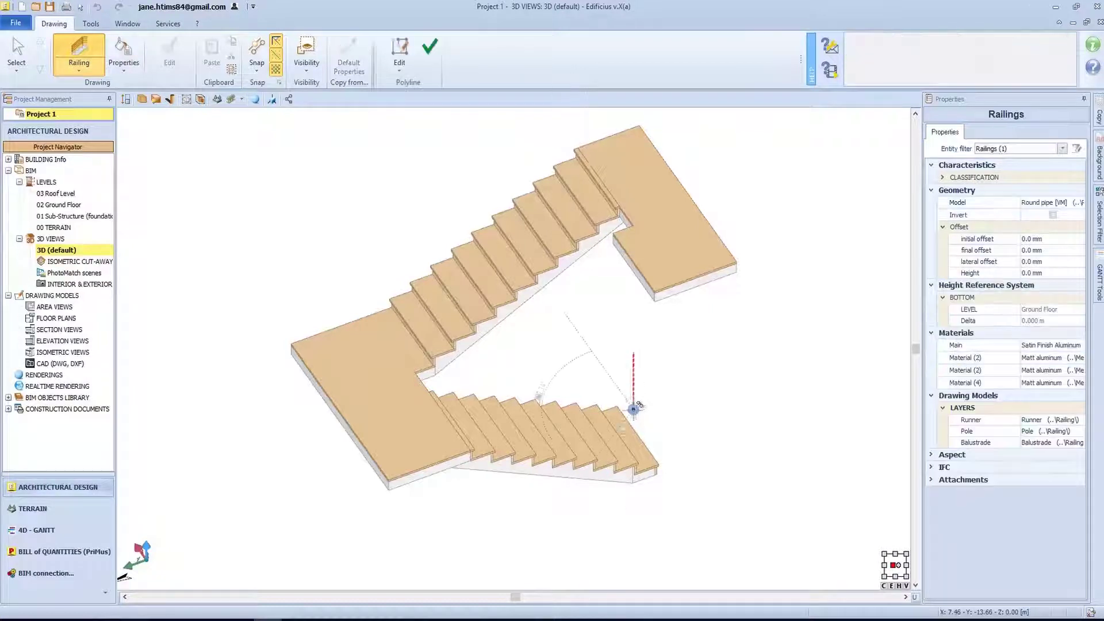
click(425, 386)
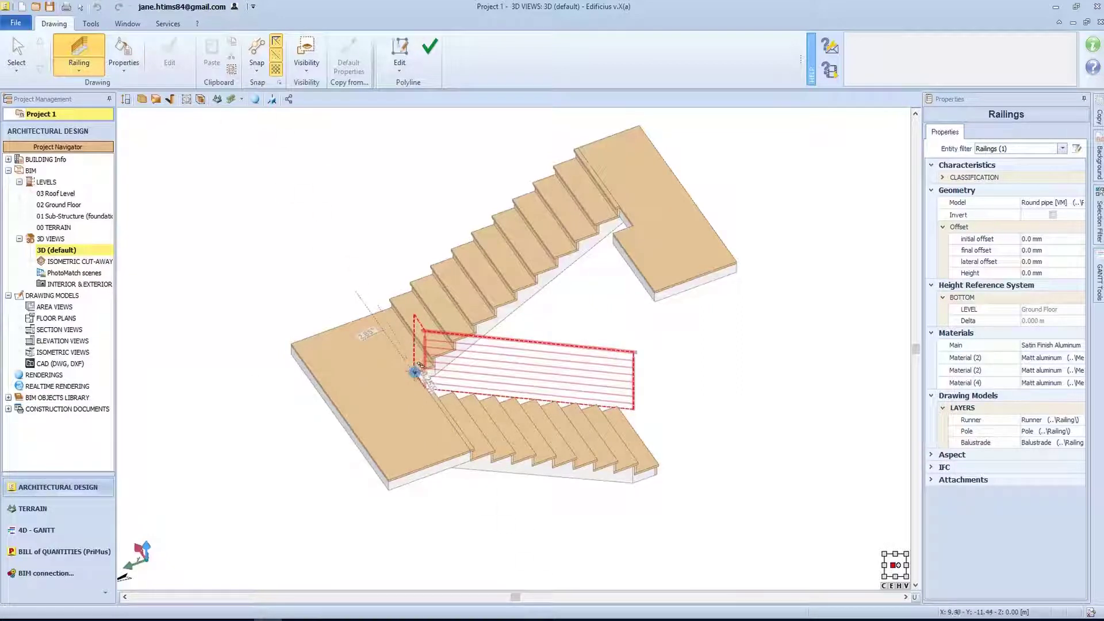
scroll(621, 211, up, 3)
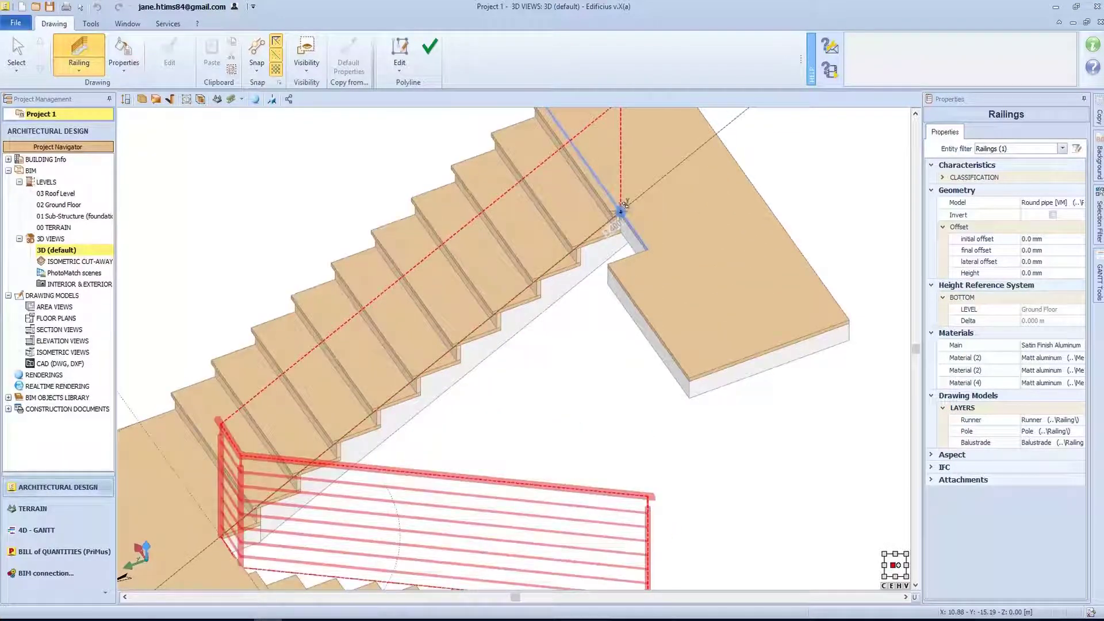
click(621, 212)
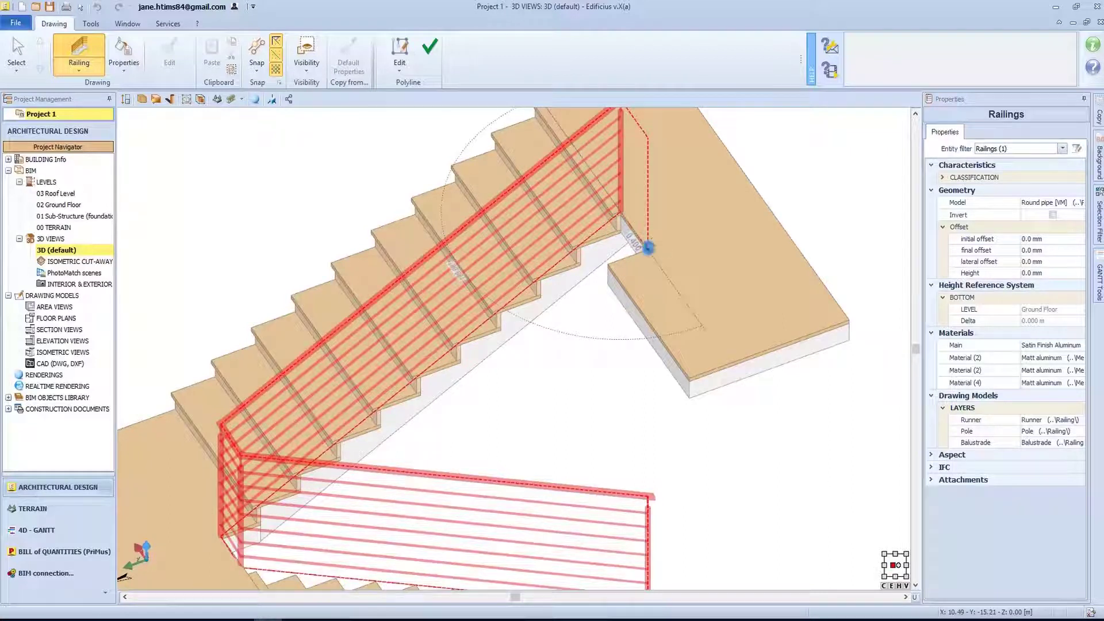
key(Return)
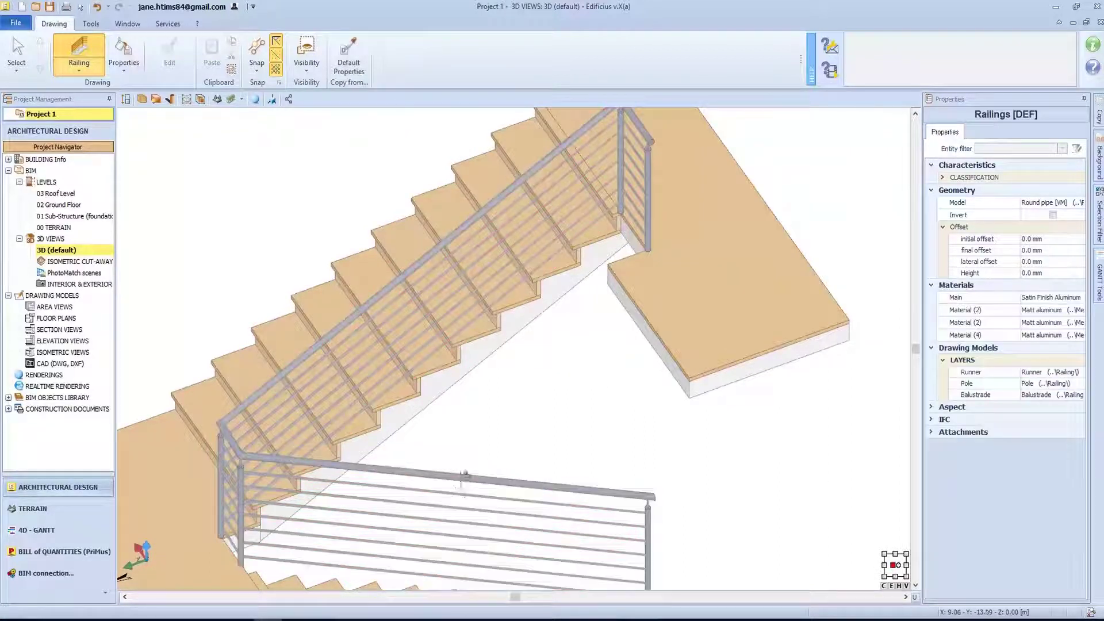
Insert an extra pole midway on the landing segment and on the sloped segment
click(20, 52)
click(452, 475)
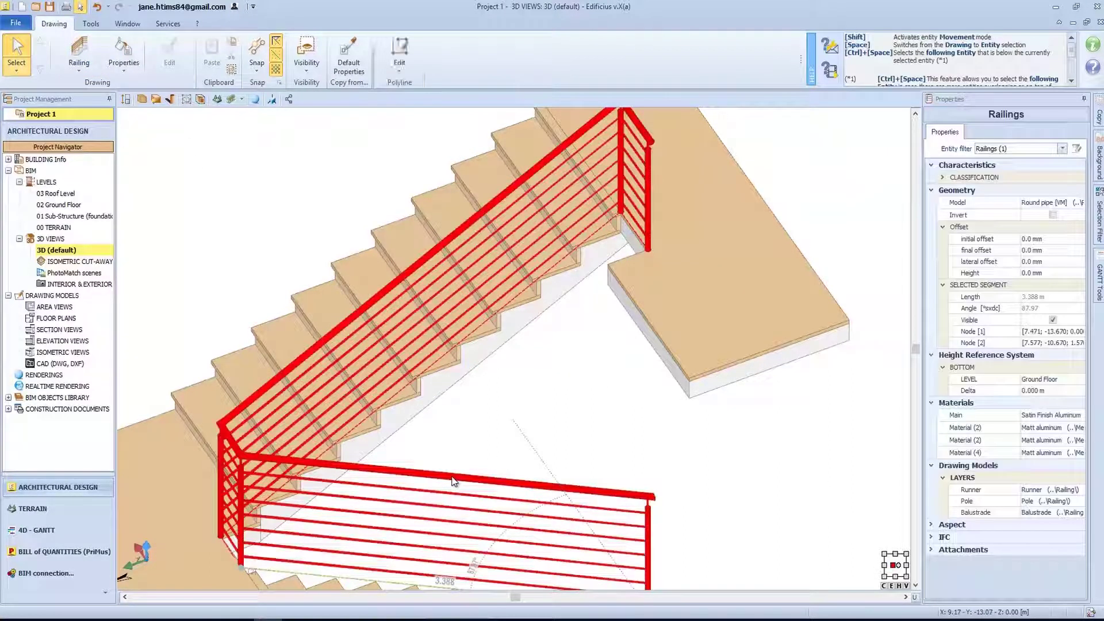
right_click(453, 476)
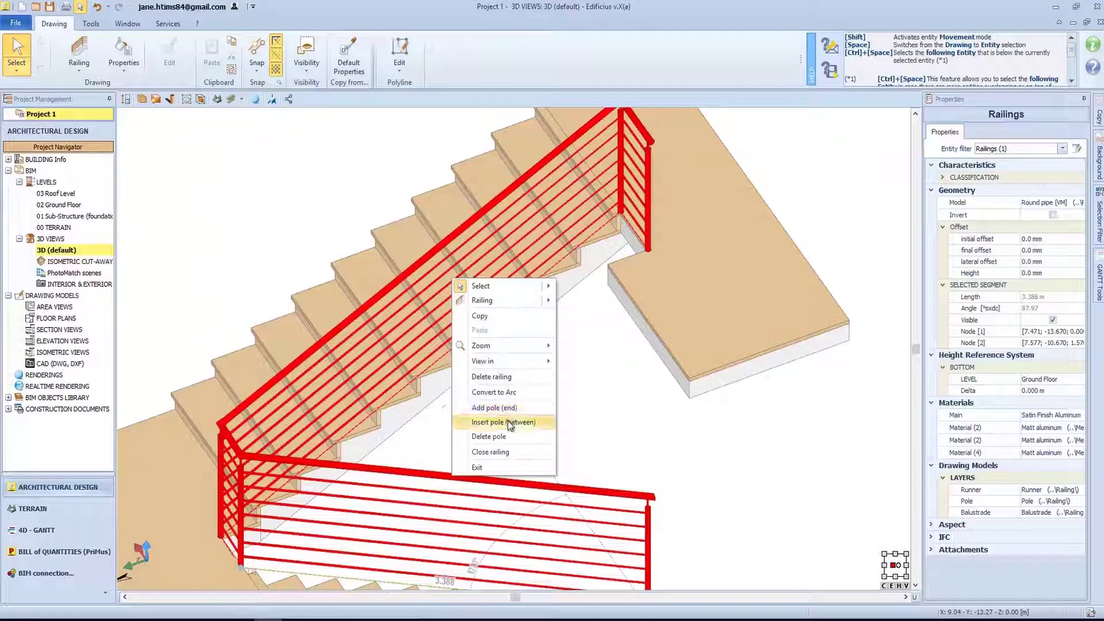
click(531, 423)
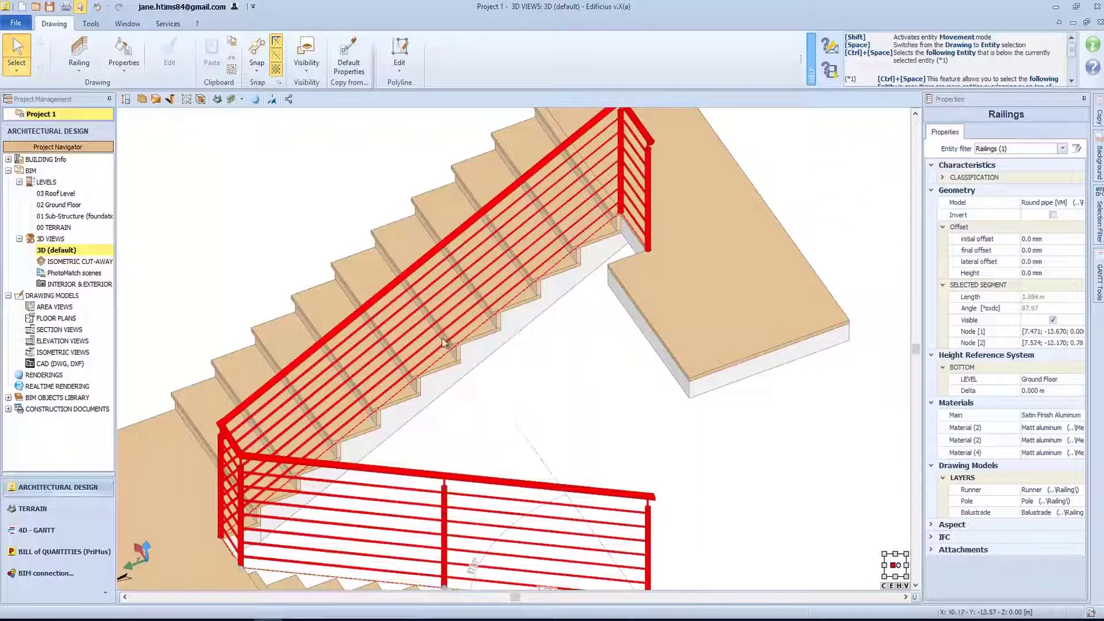
right_click(426, 262)
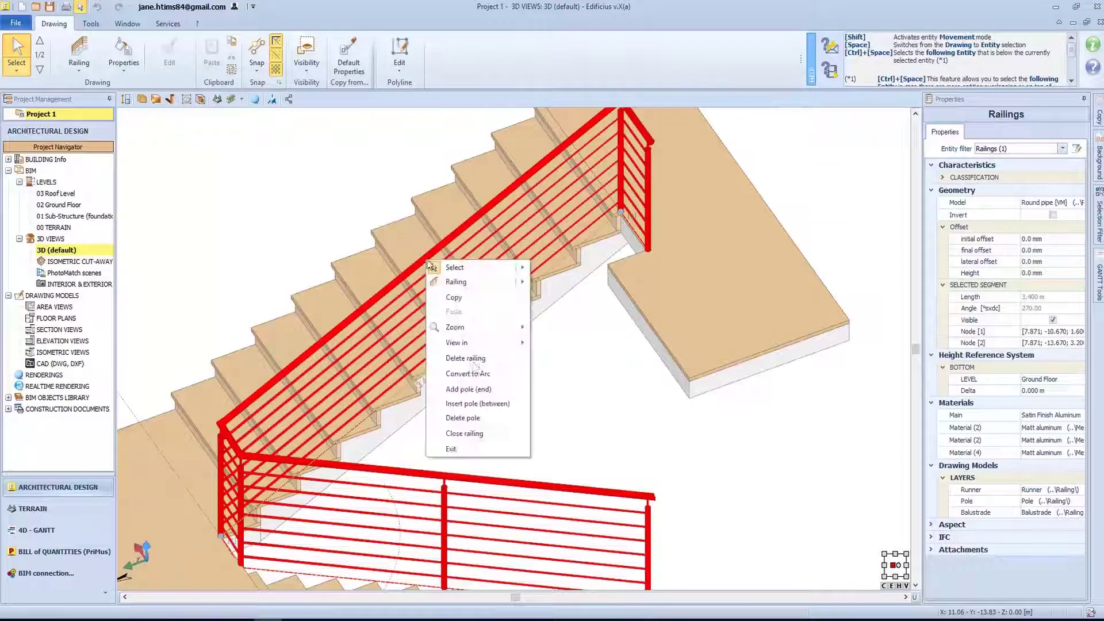
click(484, 404)
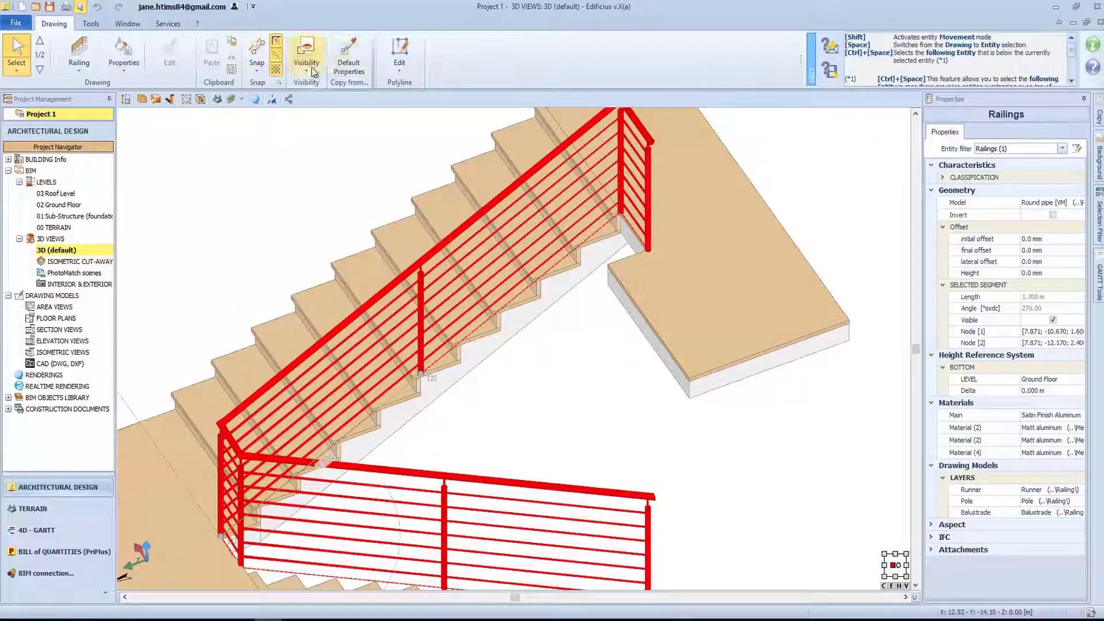
Deselect the railing and use Visibility > View ALL to restore walls, doors and slabs
click(551, 374)
click(307, 70)
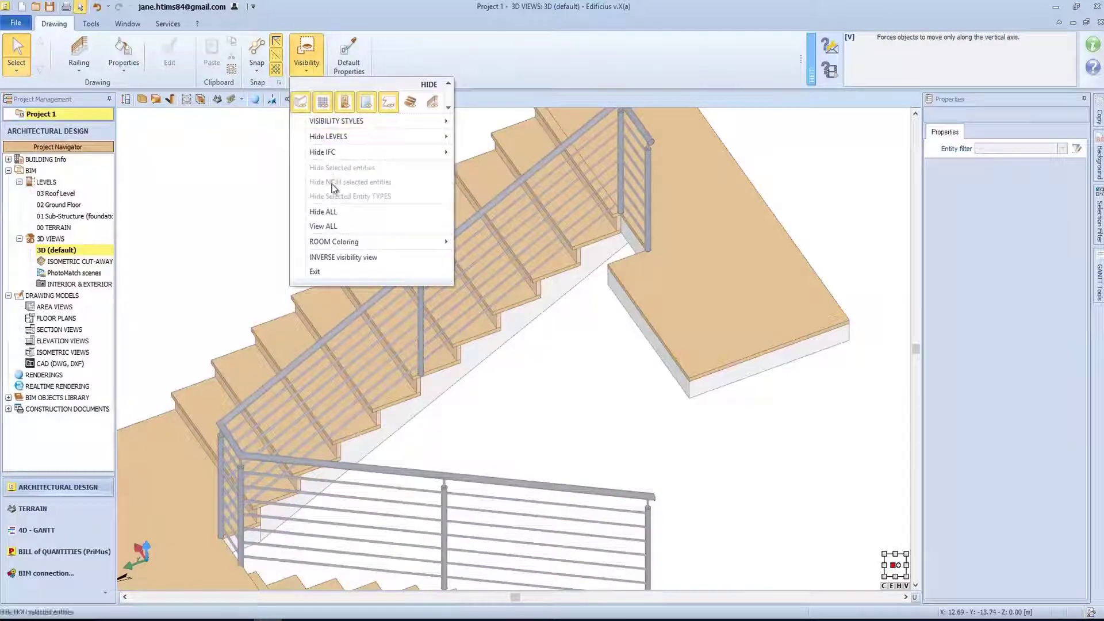
click(339, 227)
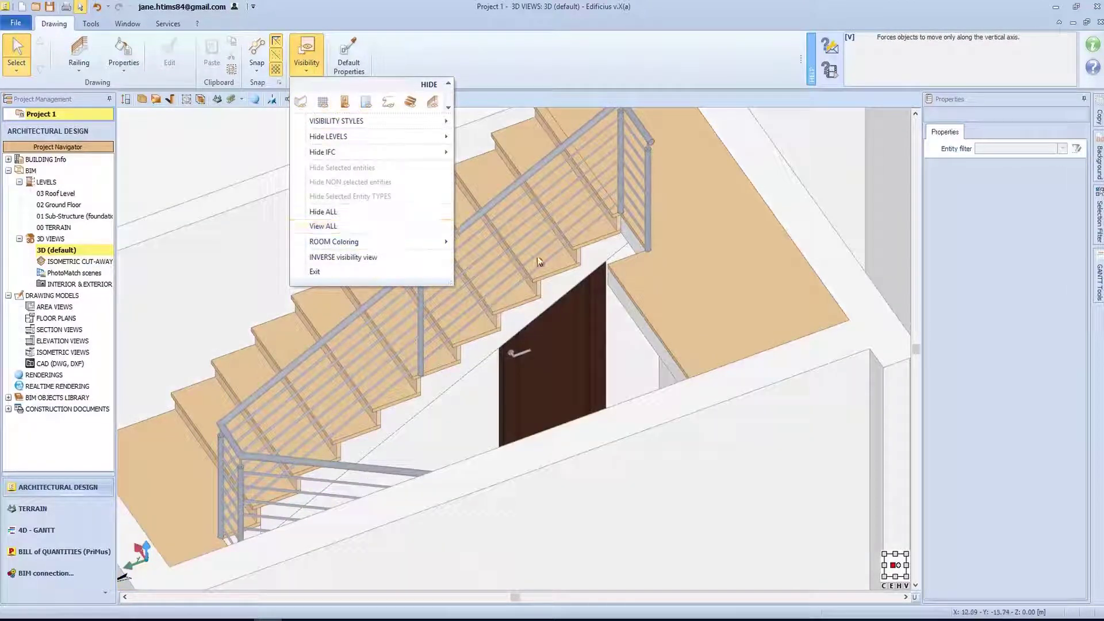
scroll(538, 310, down, 3)
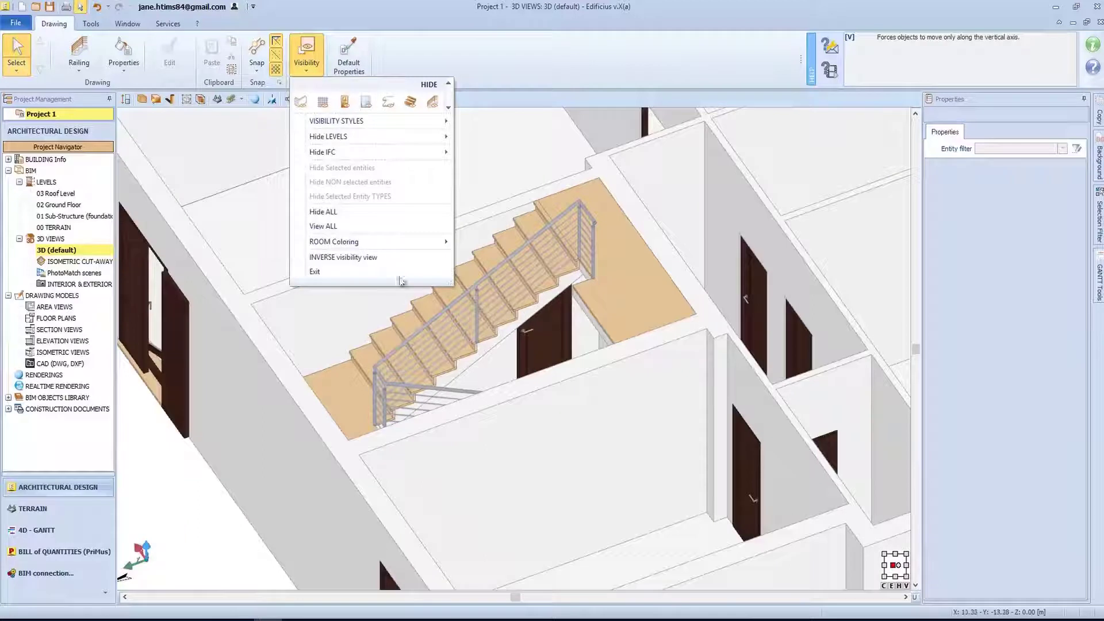
click(315, 271)
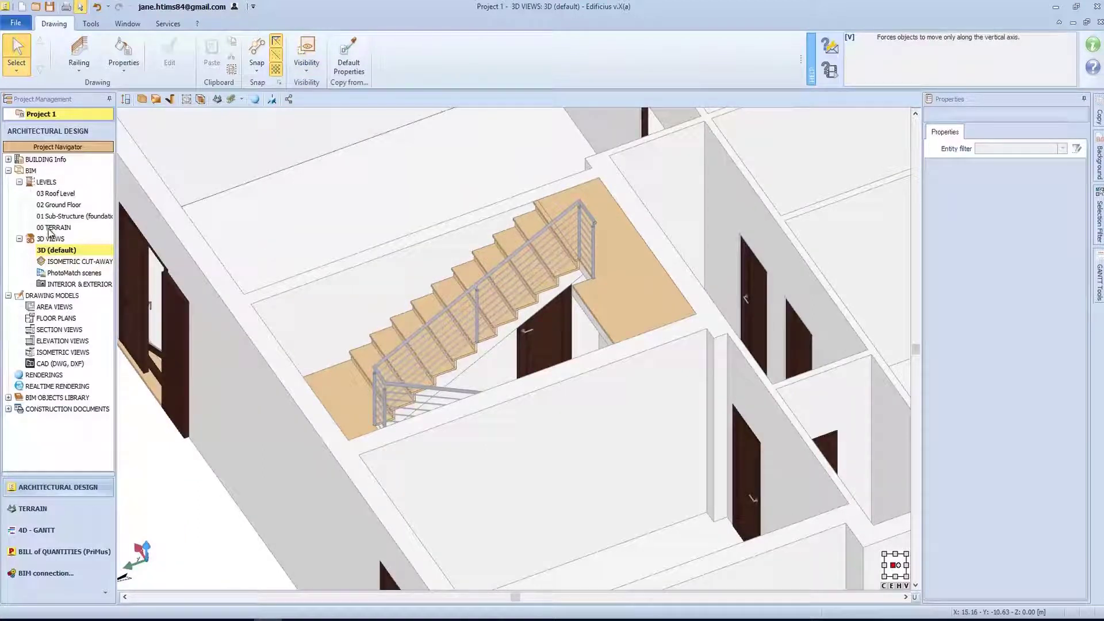
Return to the 02 Ground Floor plan and pick the 200.0 mm Balcony slab object
double_click(62, 204)
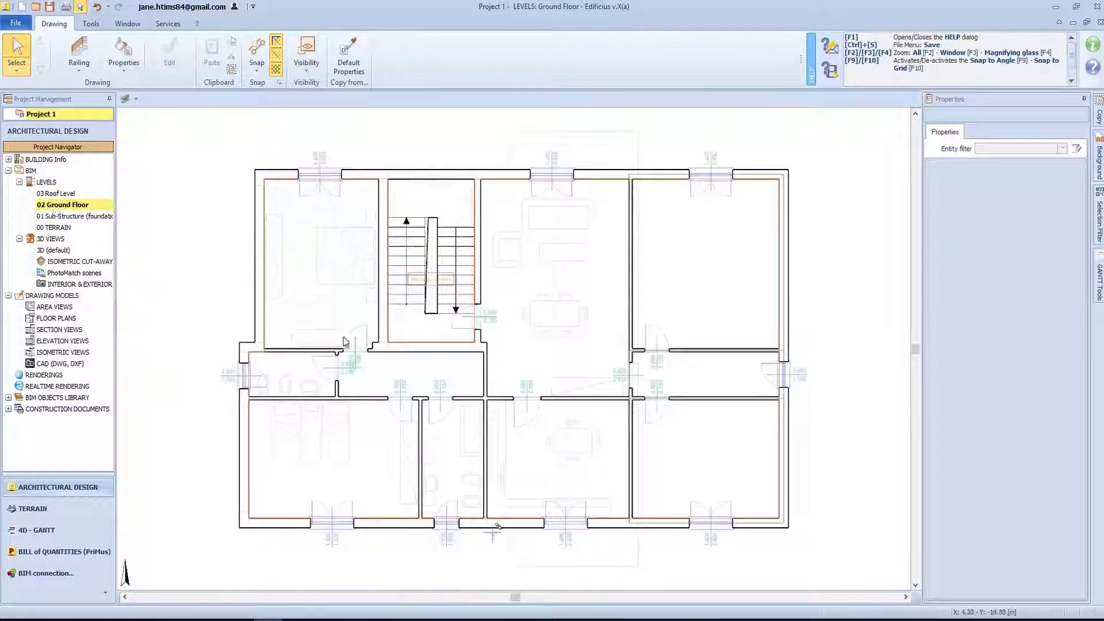
click(78, 64)
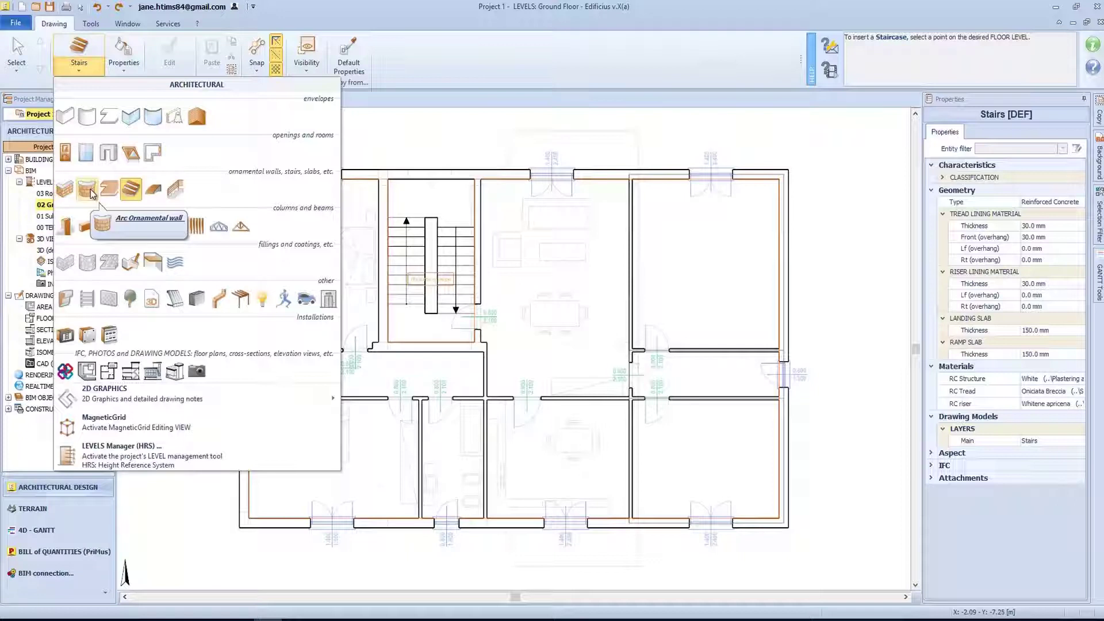
click(106, 195)
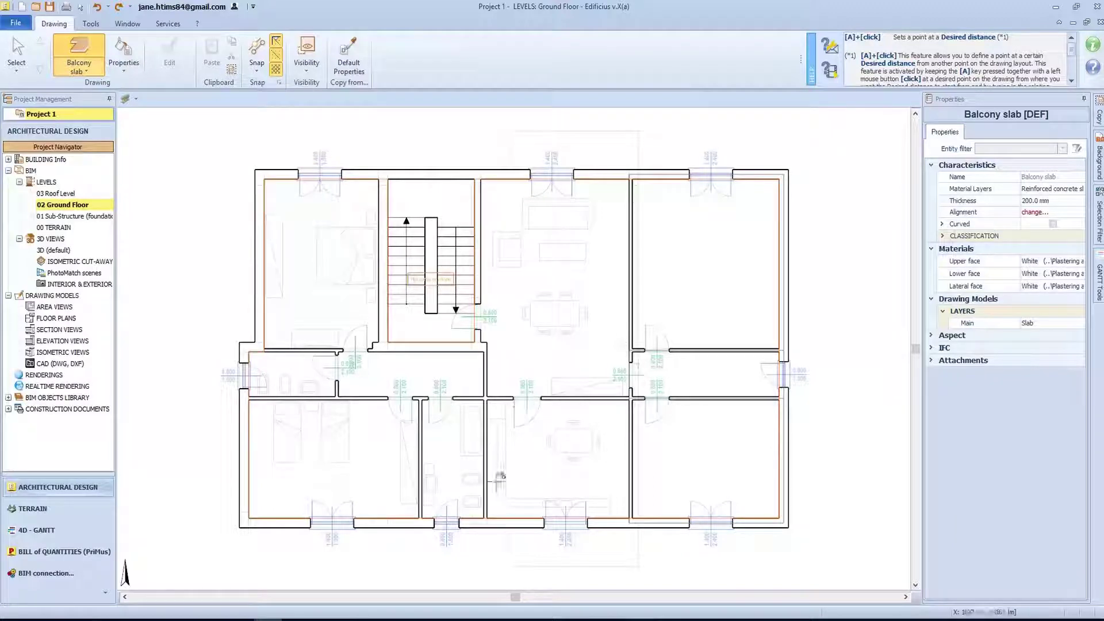
Trace the balcony slab outline from the bottom wall intersection round the right corners to the top wall
click(513, 522)
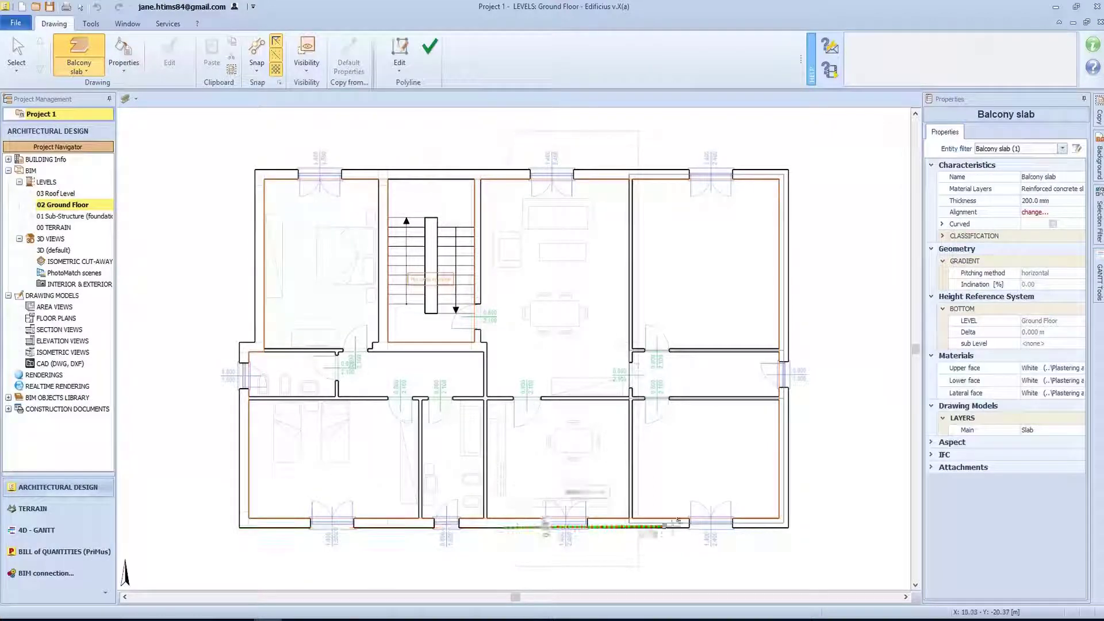
click(789, 526)
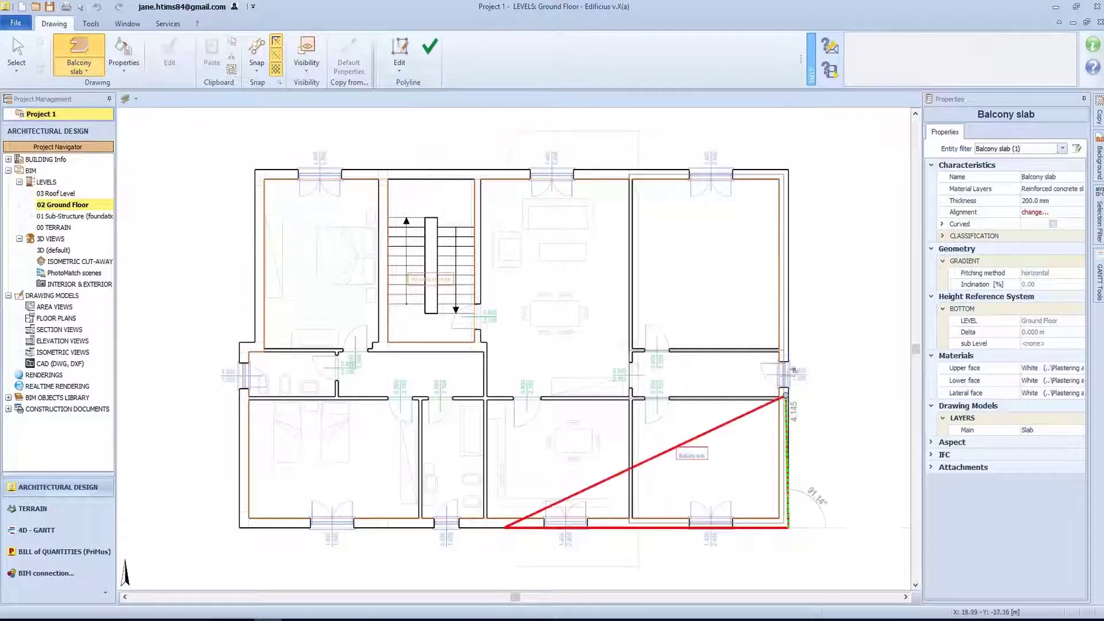
click(789, 170)
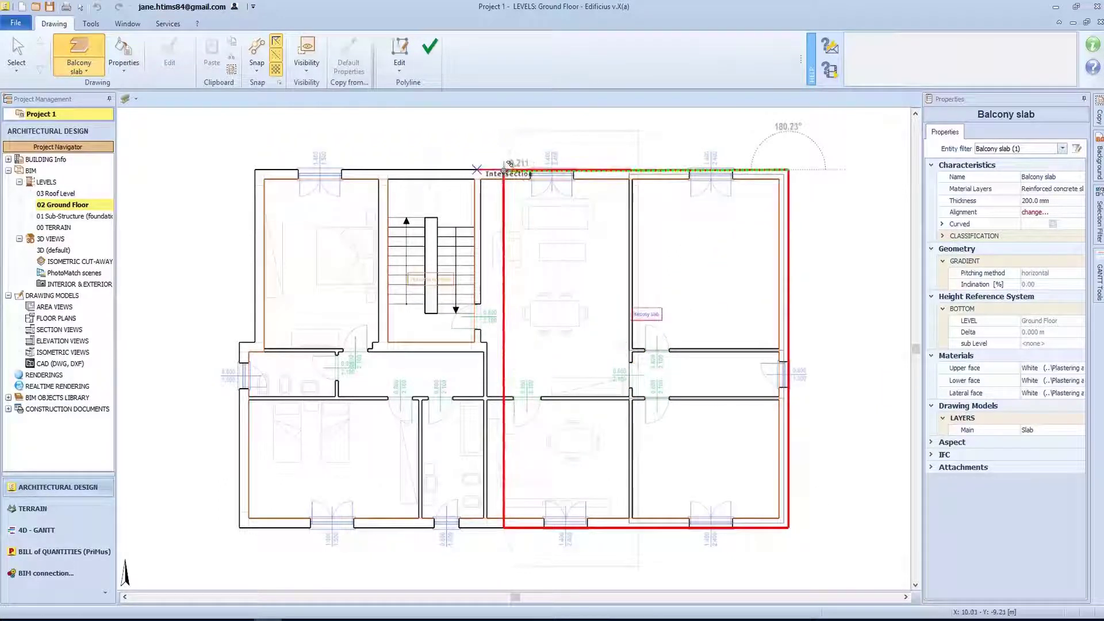
scroll(511, 162, up, 5)
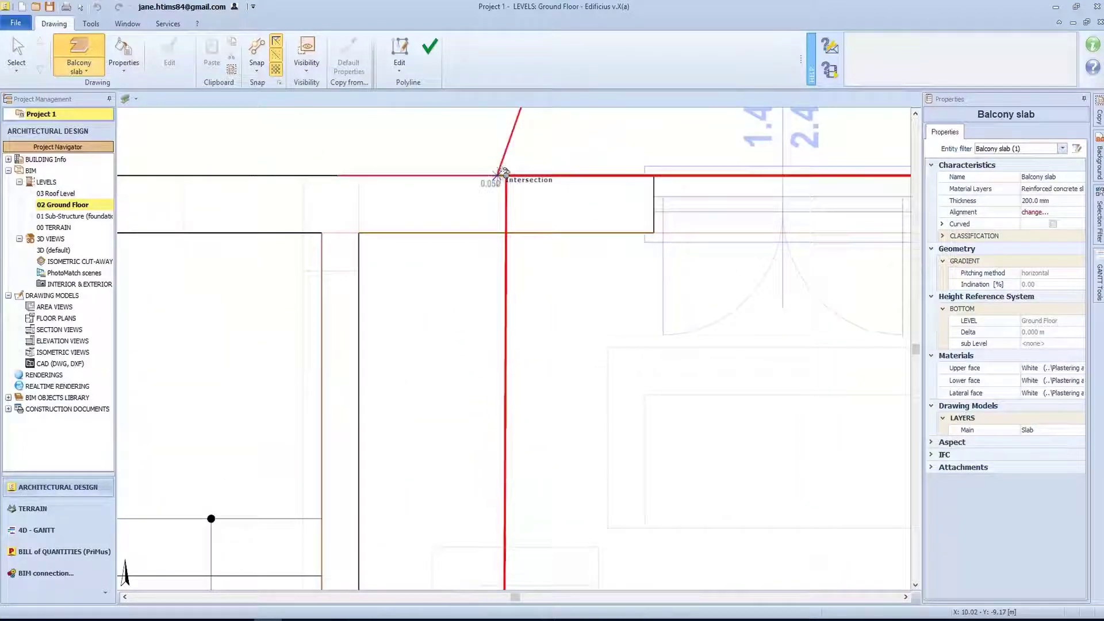
click(497, 175)
scroll(508, 344, down, 3)
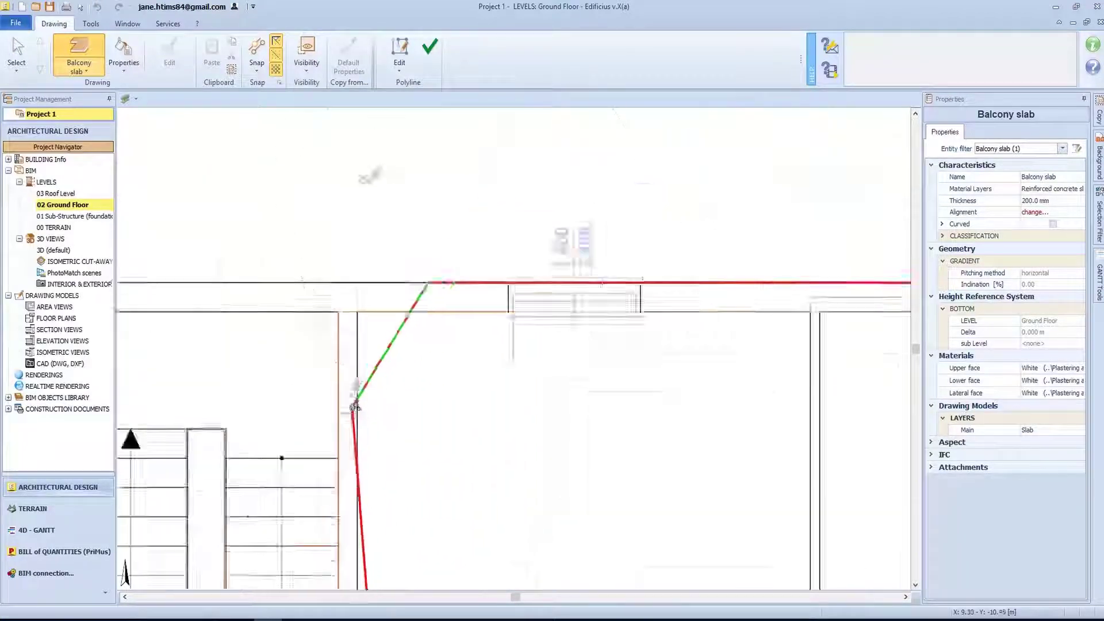
click(399, 311)
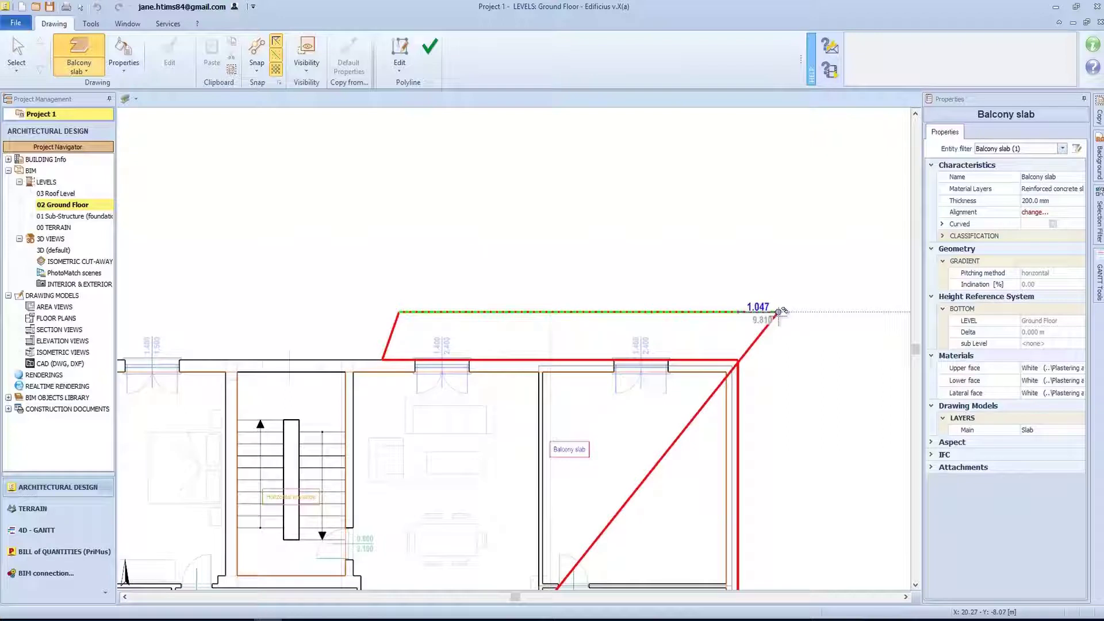
Set a 1.2 slab edge, place the last lower-right and bottom corners, and confirm the slab
text(1.2)
key(Return)
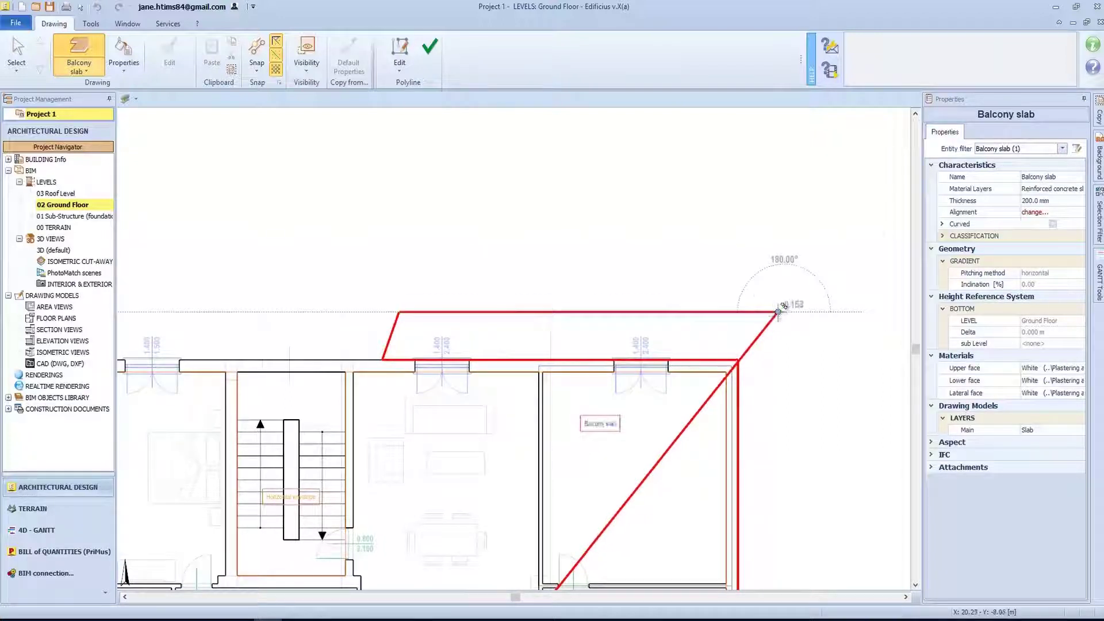
scroll(776, 568, down, 5)
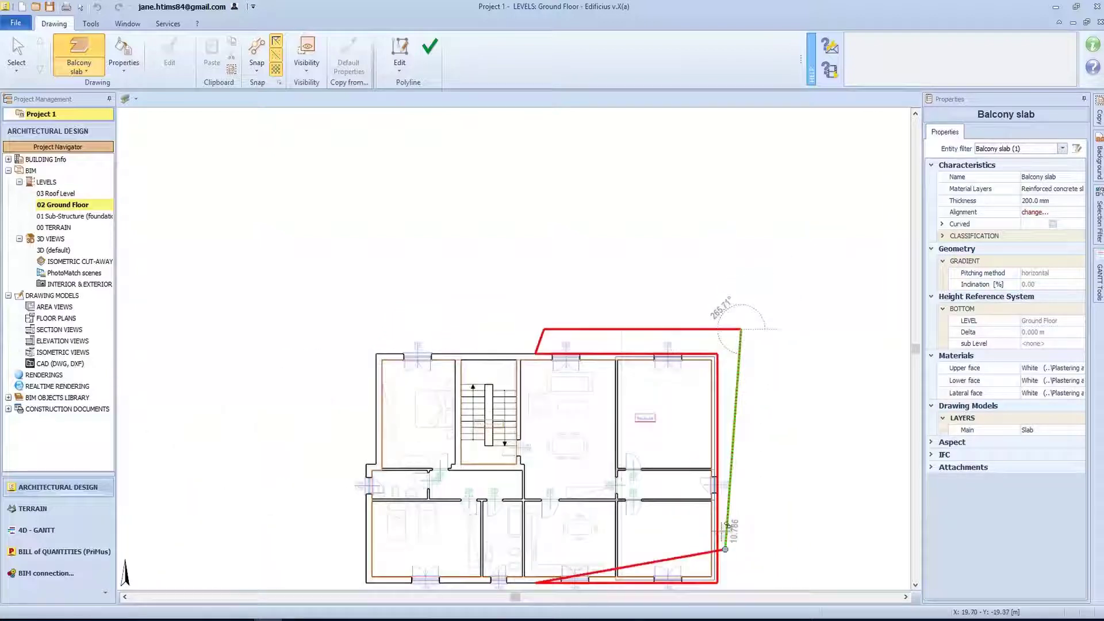
scroll(726, 535, up, 5)
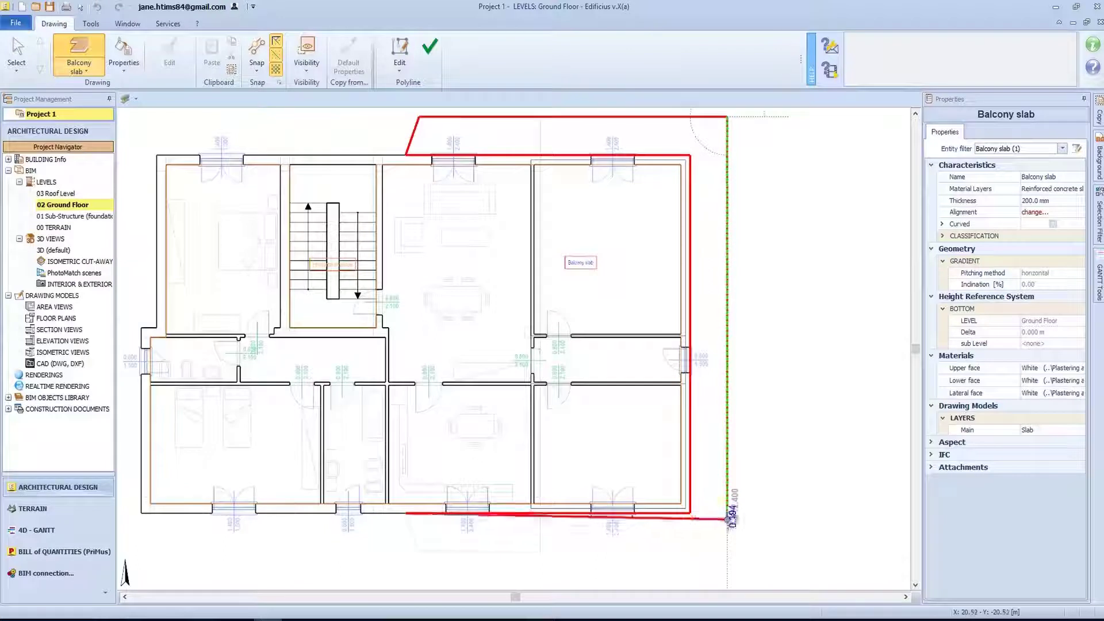
click(727, 552)
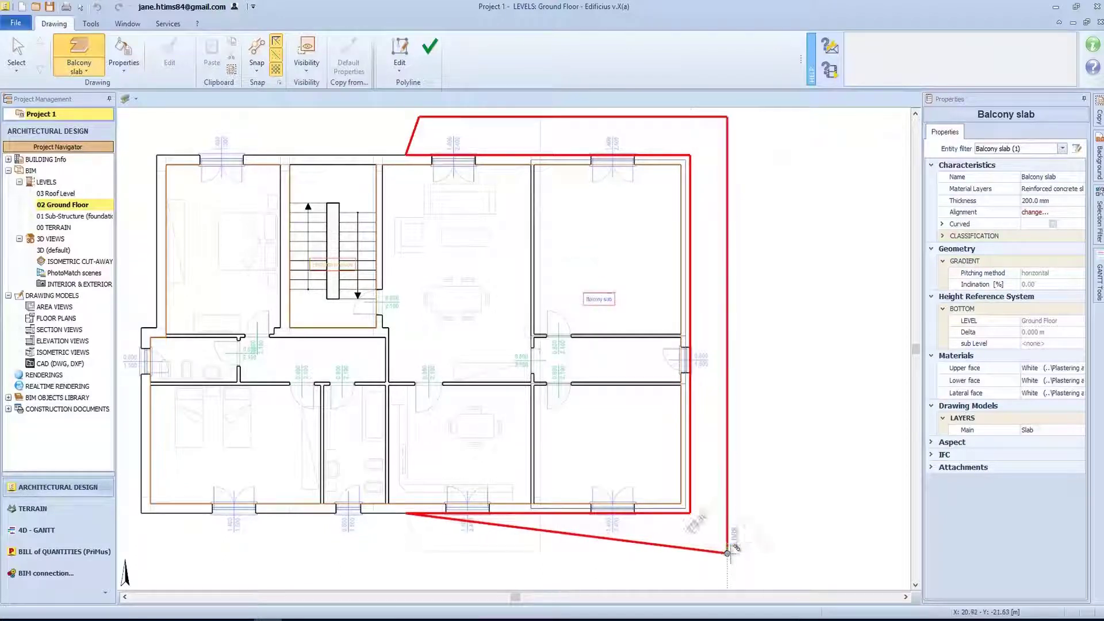
click(419, 551)
click(430, 47)
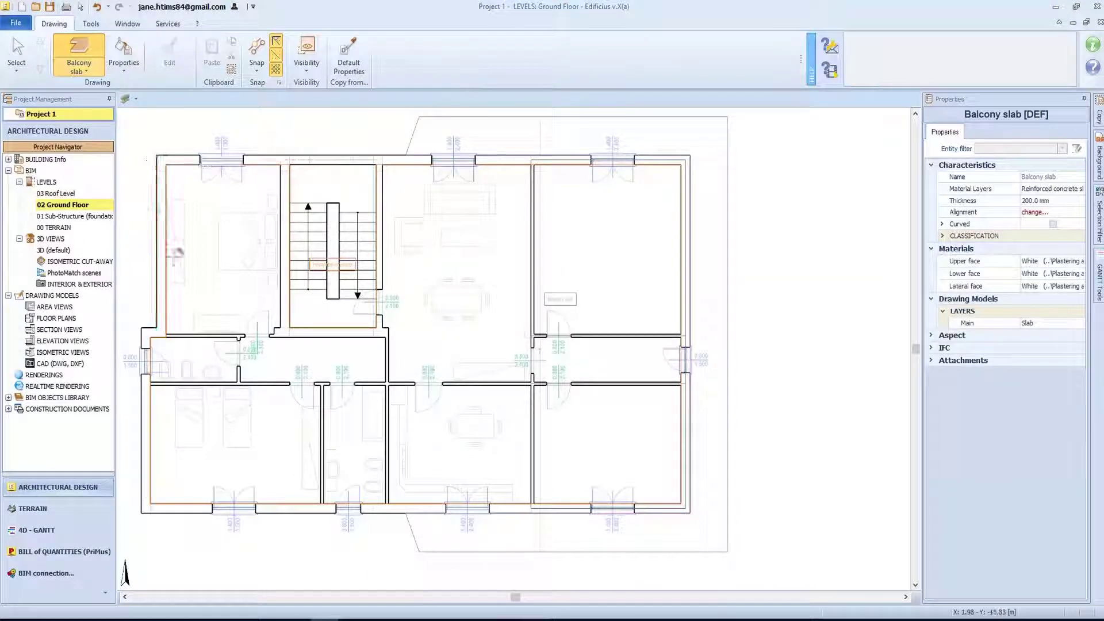
Switch to the default 3D view and set up the Railing tool with the Round pipe [VM] model
double_click(50, 251)
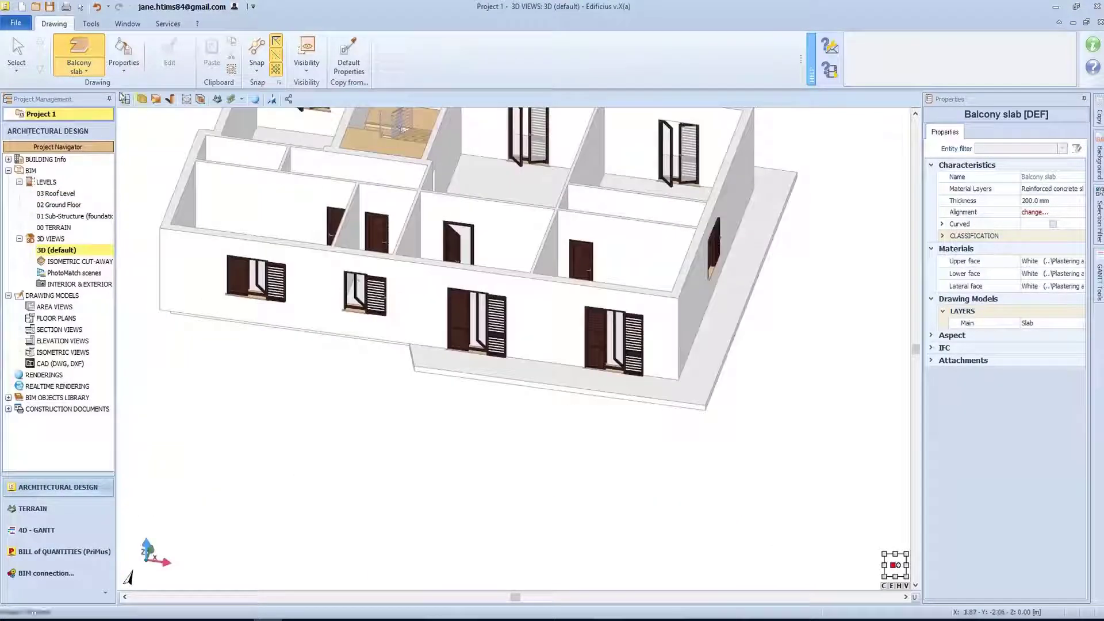
click(84, 72)
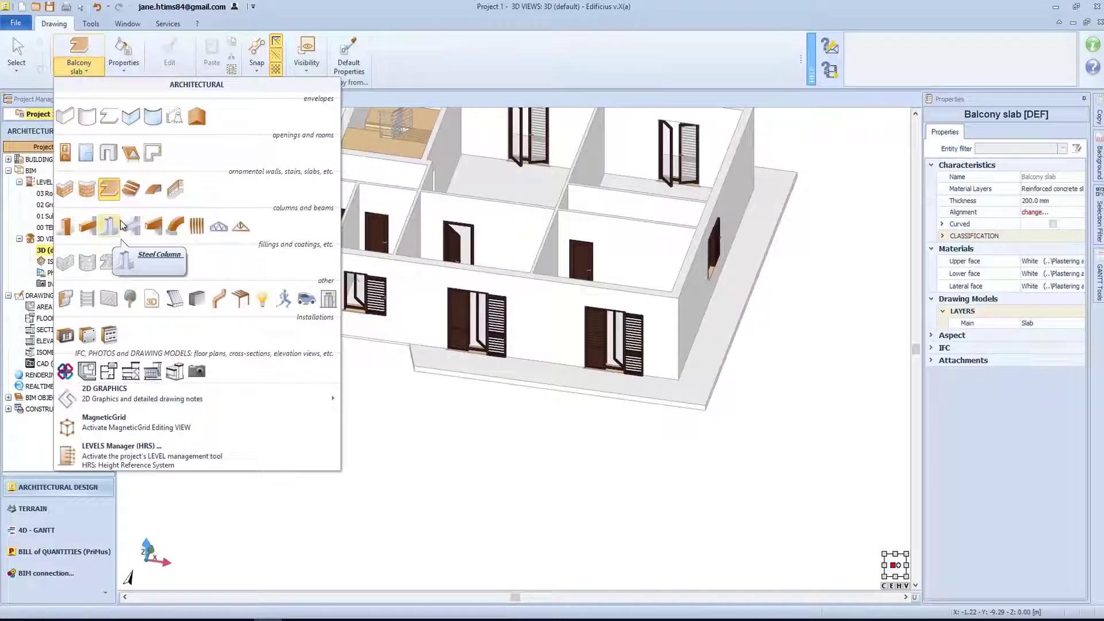
click(175, 190)
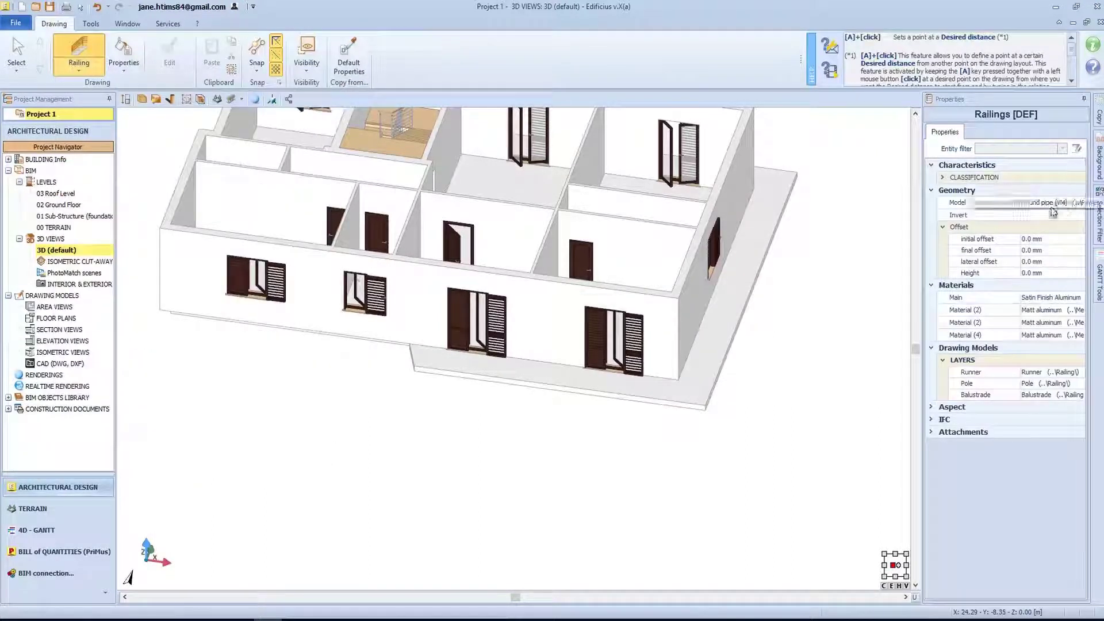
click(1077, 202)
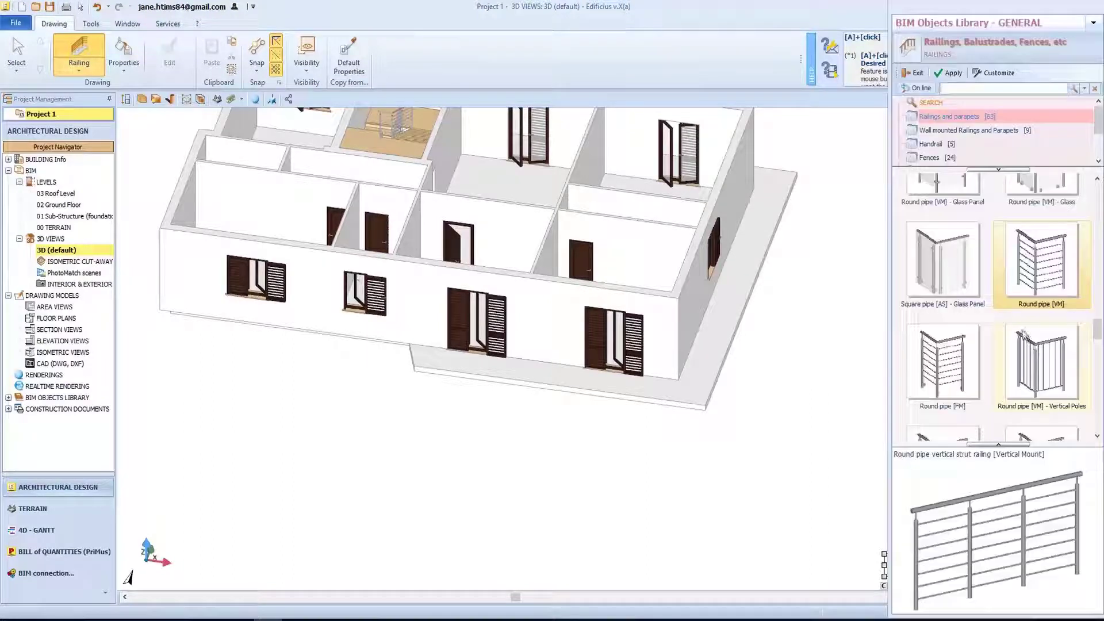
click(950, 73)
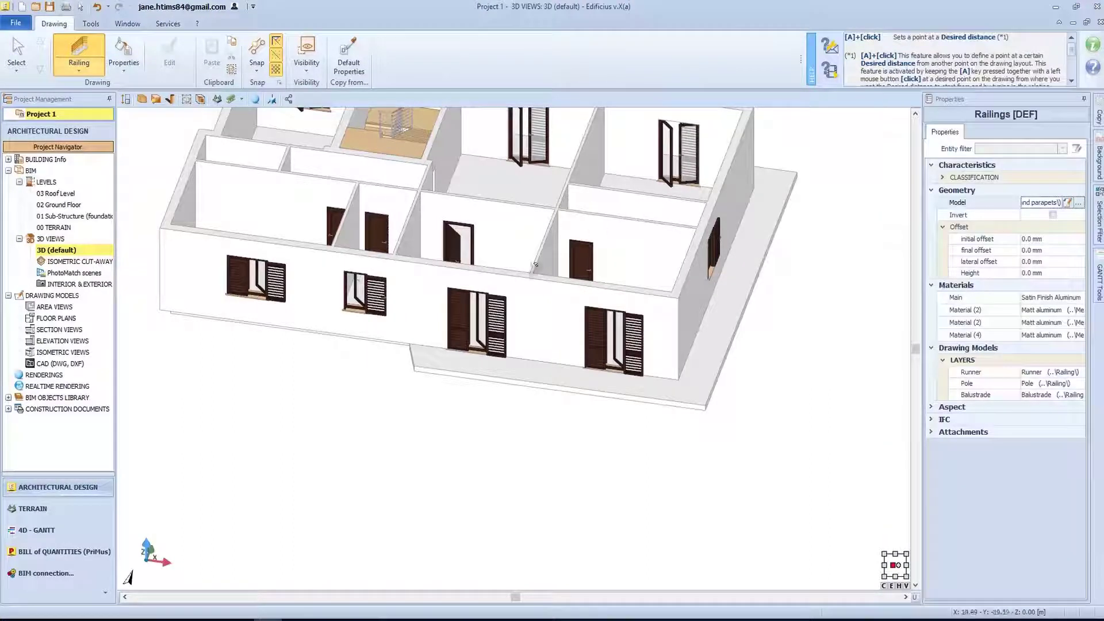
scroll(418, 326, up, 2)
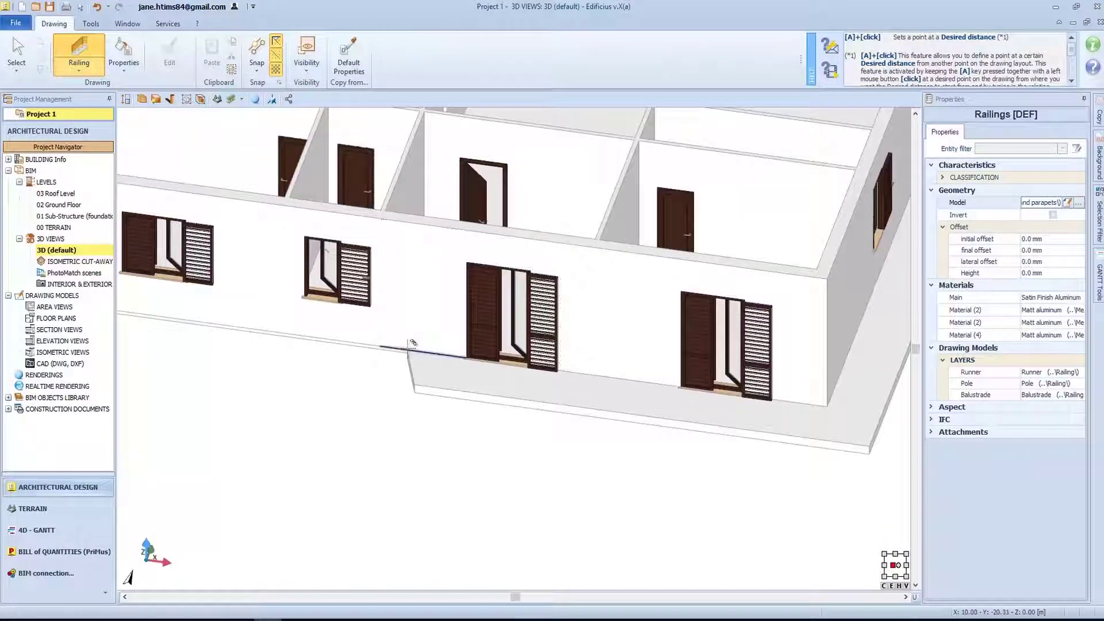
Draw a Round pipe [VM] railing along the balcony slab's outer edge from corner to slab end
click(408, 348)
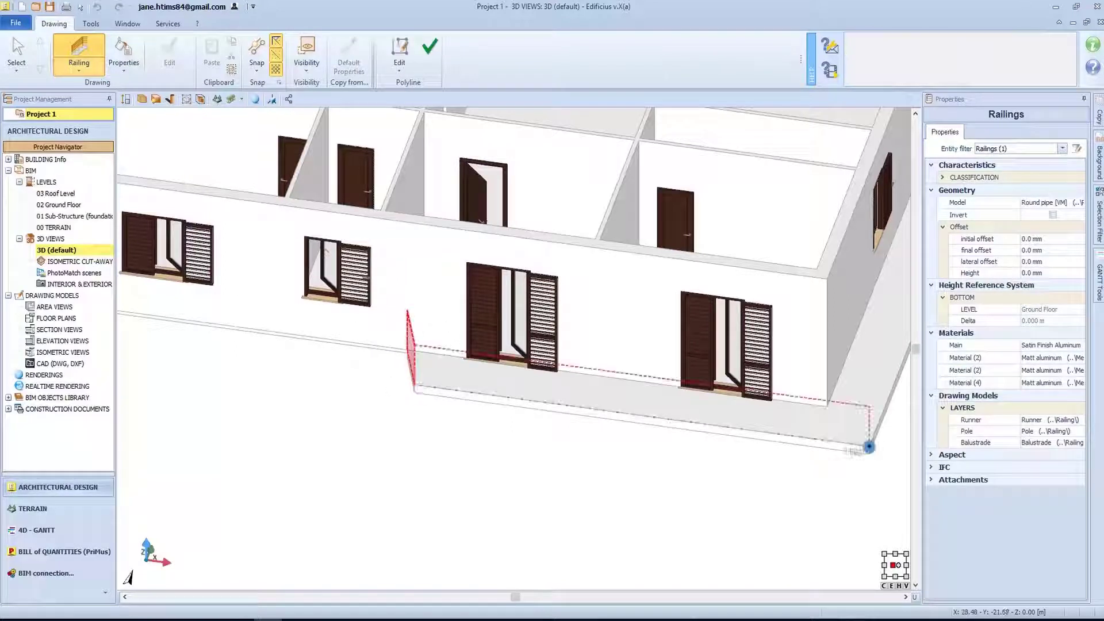
click(868, 446)
middle_drag(802, 343, 495, 474)
click(688, 195)
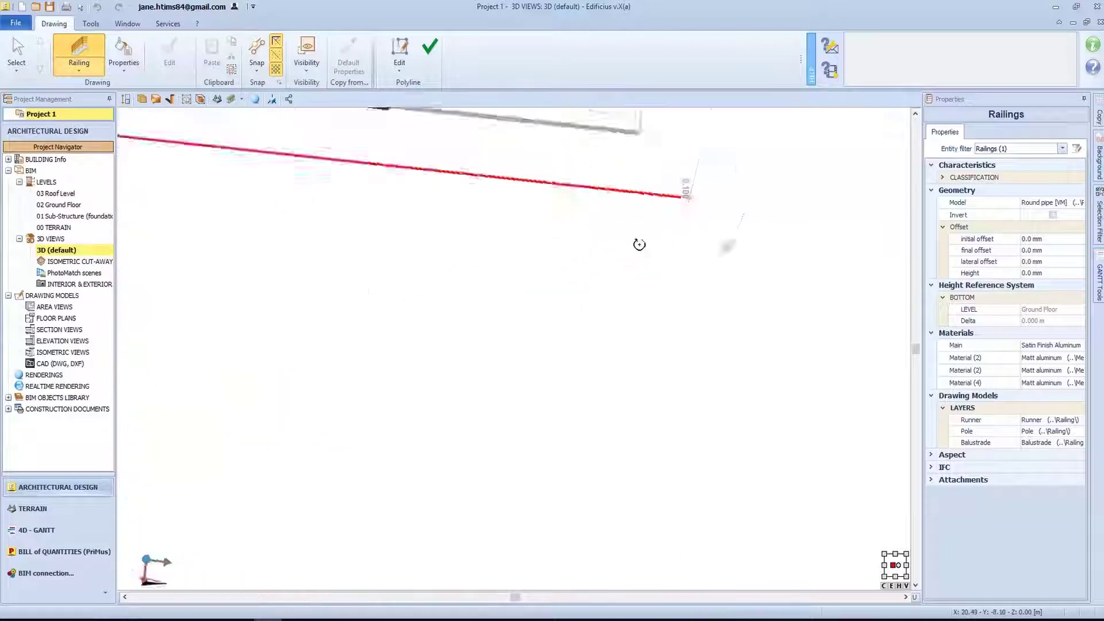
middle_drag(633, 245, 230, 391)
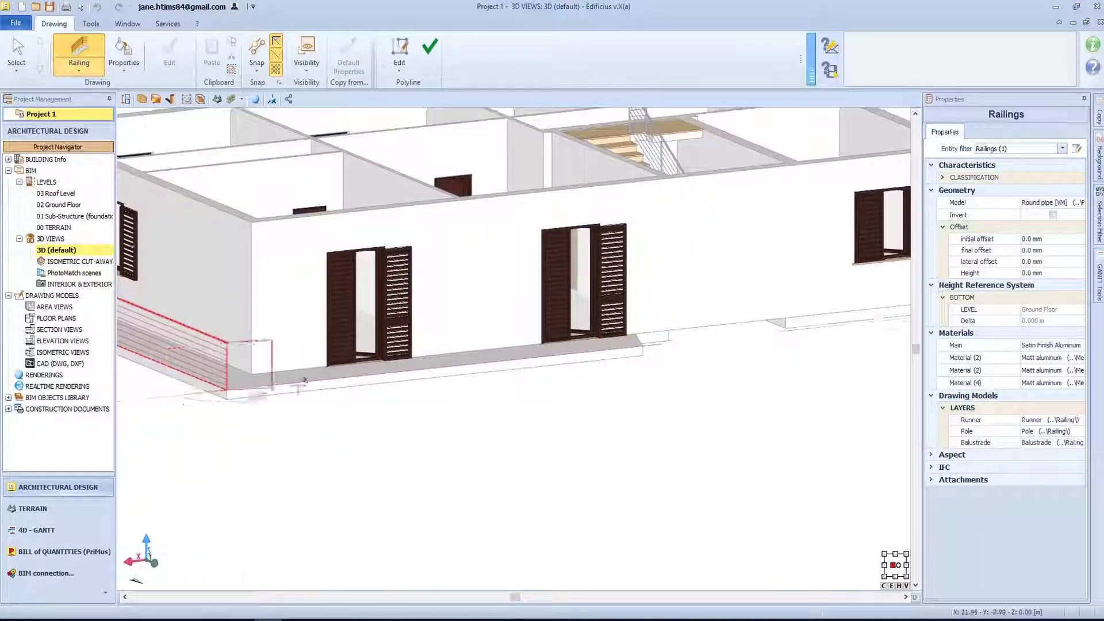
click(646, 344)
scroll(649, 340, up, 3)
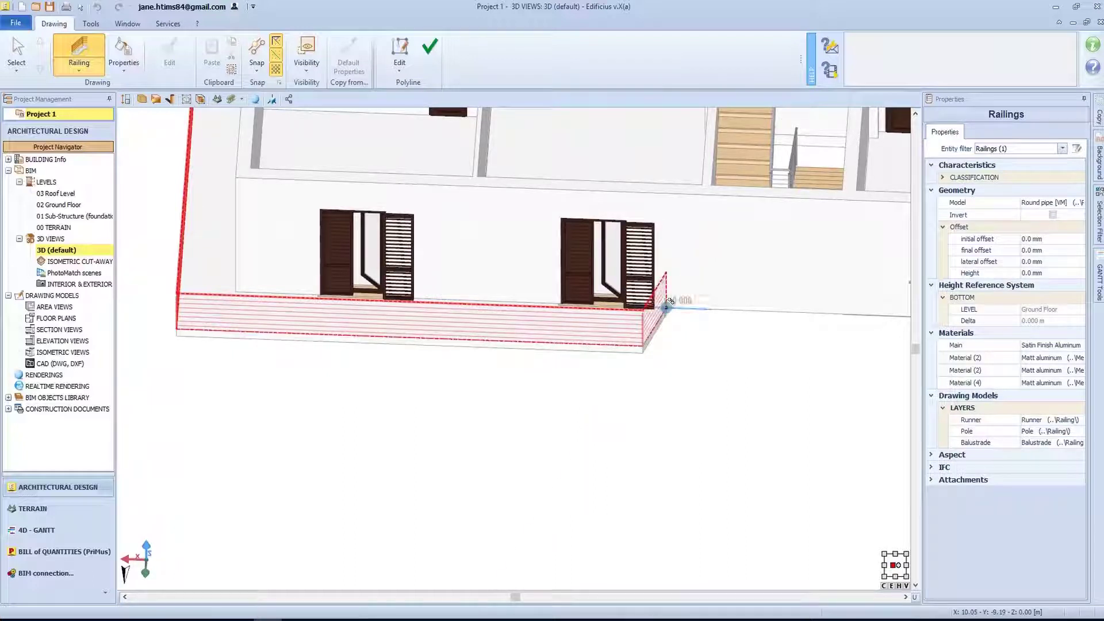
click(425, 60)
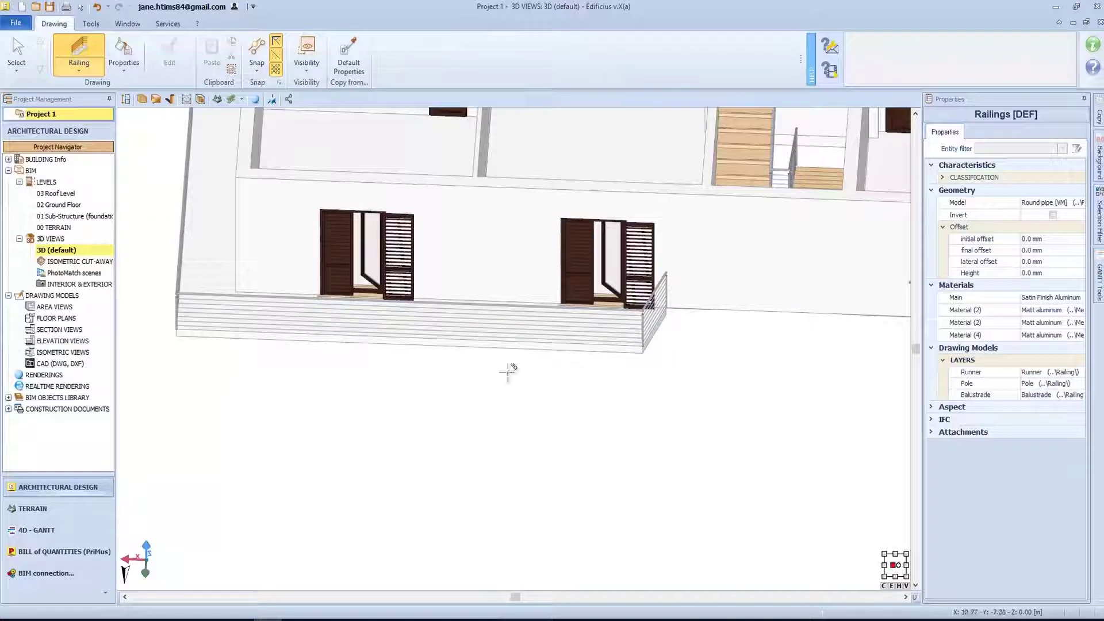
Select the balcony railing and its short 2.491 m end segment
middle_drag(298, 387, 452, 280)
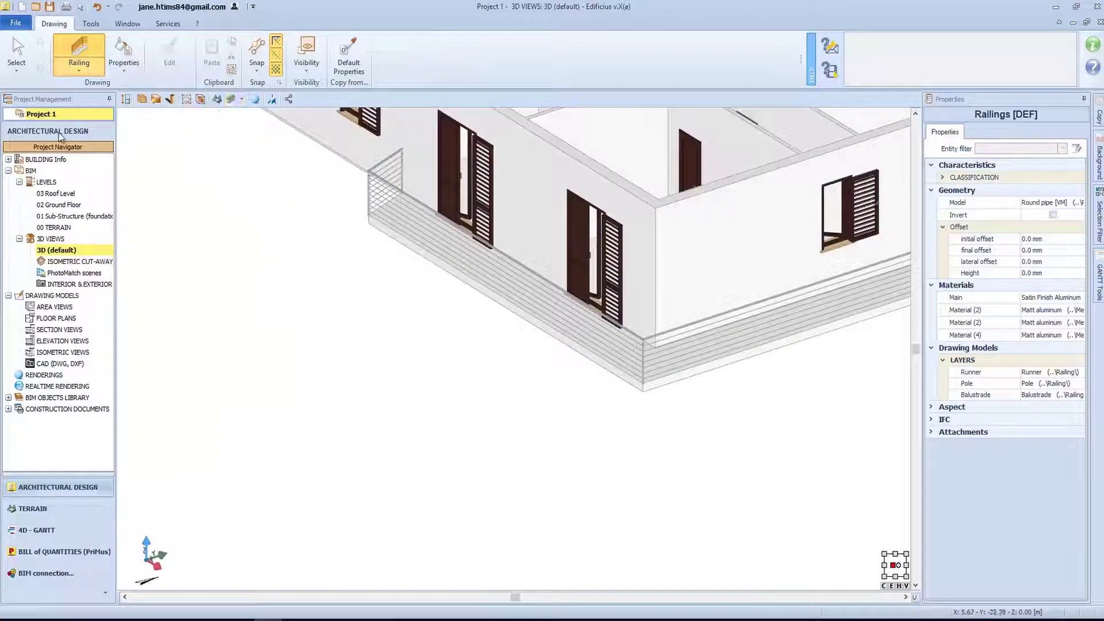
click(27, 66)
click(480, 246)
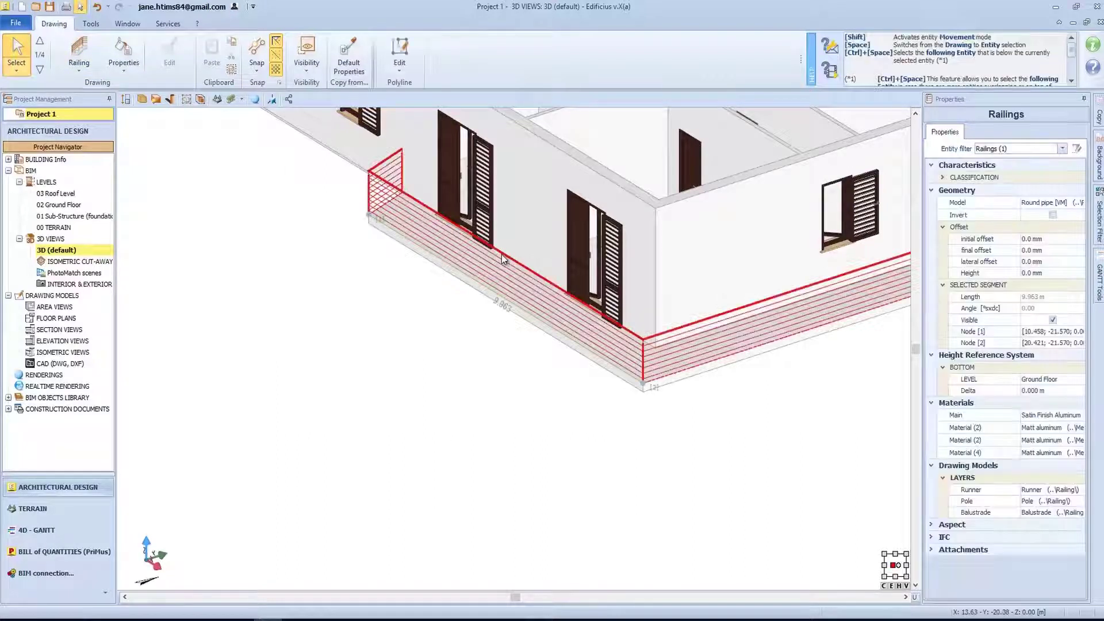
click(569, 298)
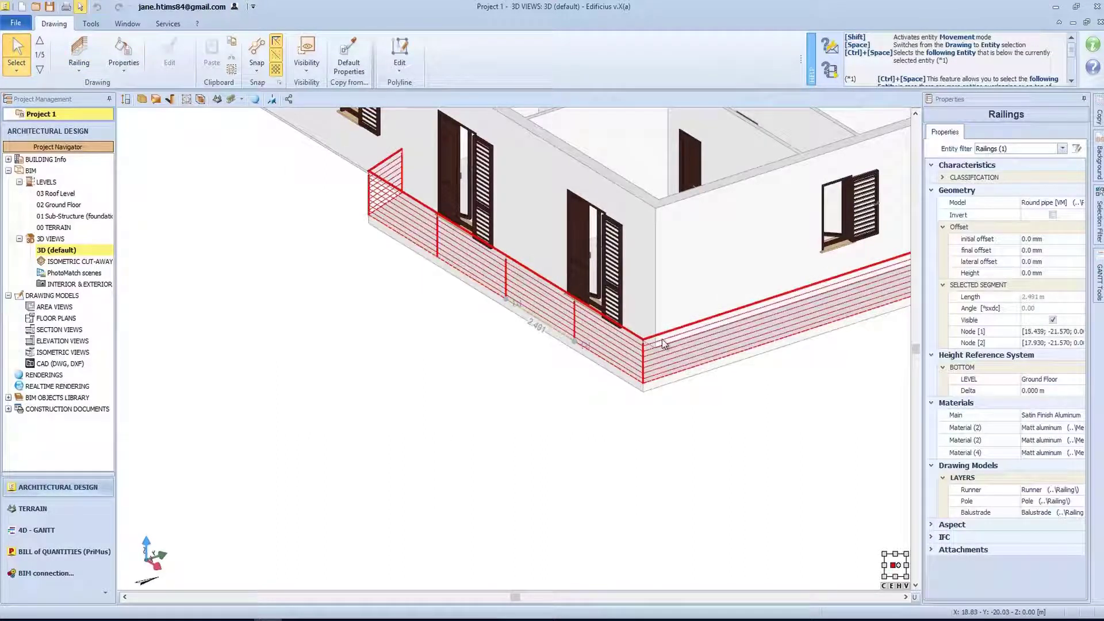
Add midpoint nodes splitting the 13.600 m side run and its 6.800 m half
middle_drag(749, 376, 688, 365)
click(677, 366)
click(654, 339)
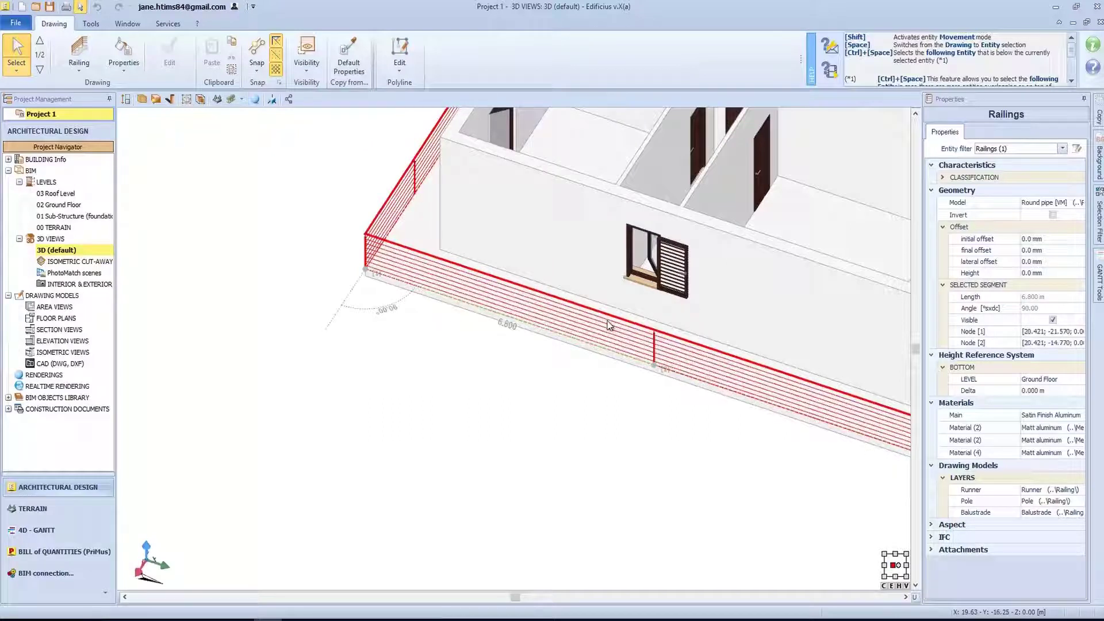
click(627, 324)
click(762, 374)
click(782, 392)
Add two nodes splitting the long front railing segment
middle_drag(716, 431, 655, 419)
click(582, 365)
click(504, 344)
click(519, 333)
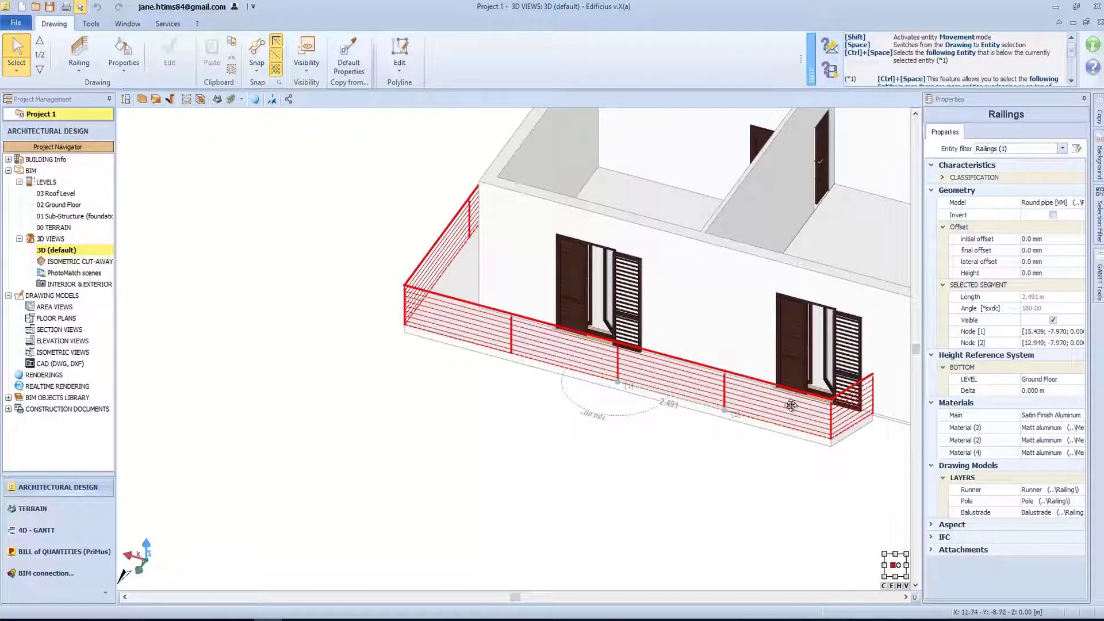
scroll(713, 397, up, 3)
scroll(622, 480, up, 2)
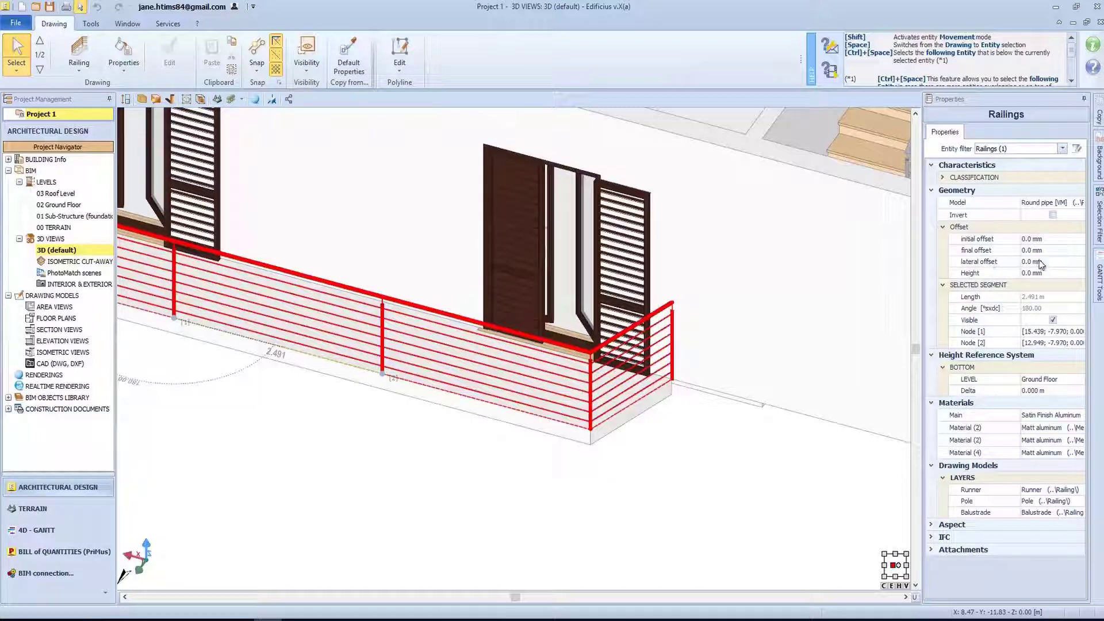
Set the railing's lateral offset and height offset to 0.0 mm, then zoom out to the whole building
click(1024, 263)
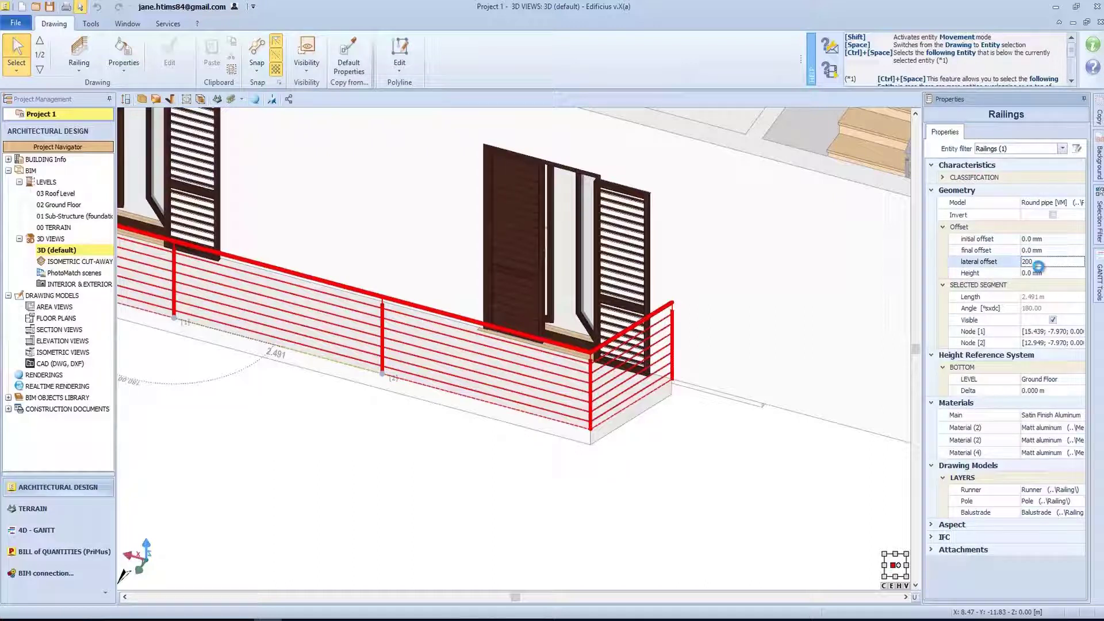
key(Return)
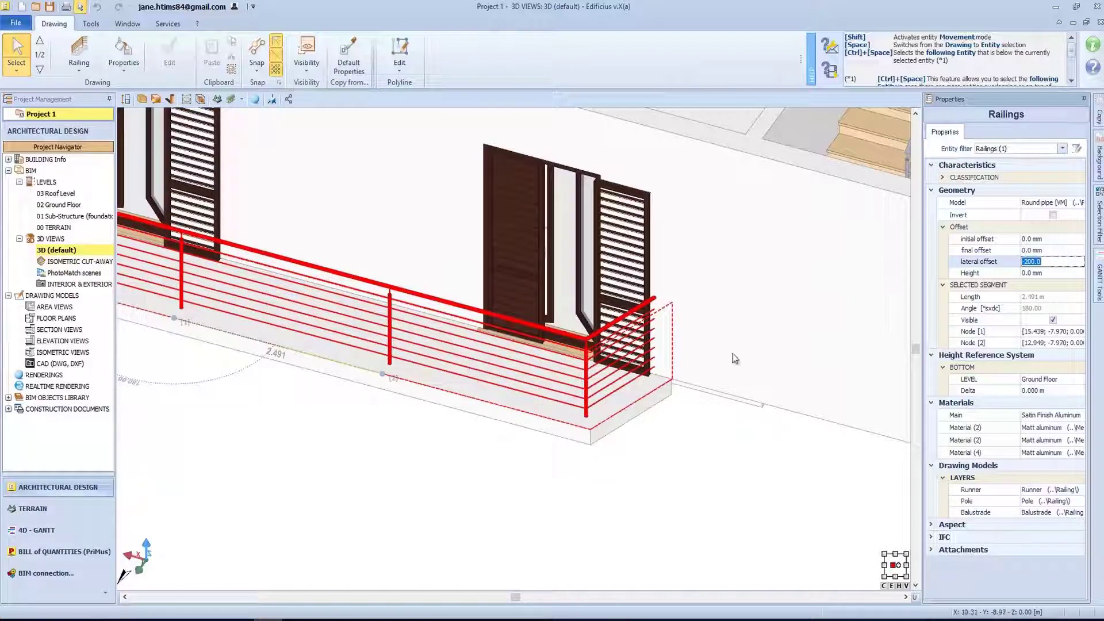
text(0)
click(994, 261)
click(1041, 273)
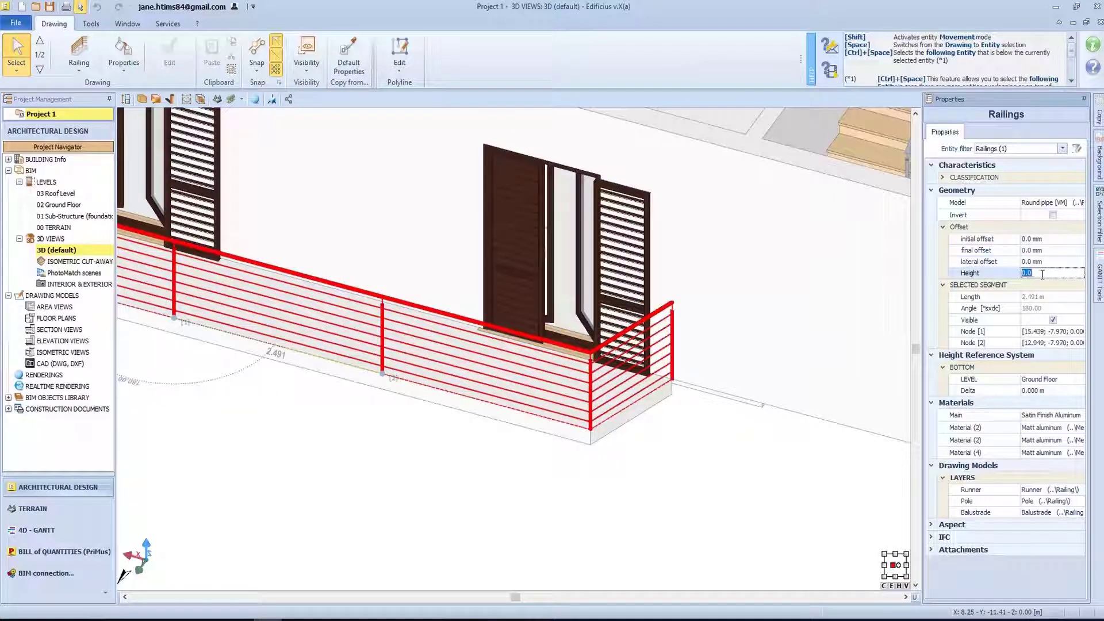
text(300)
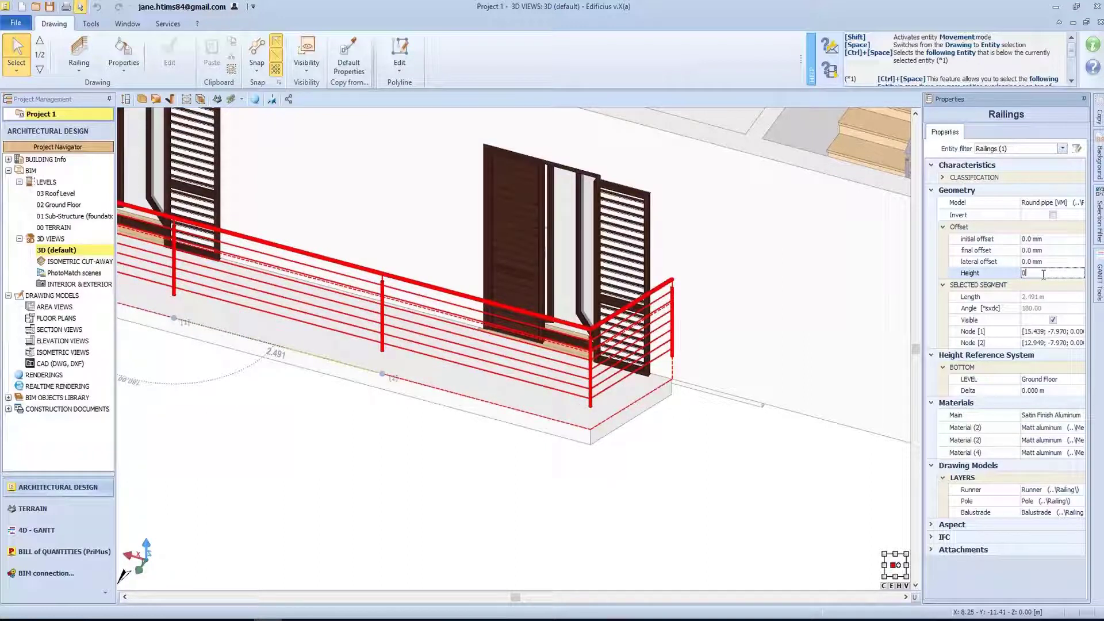
key(Return)
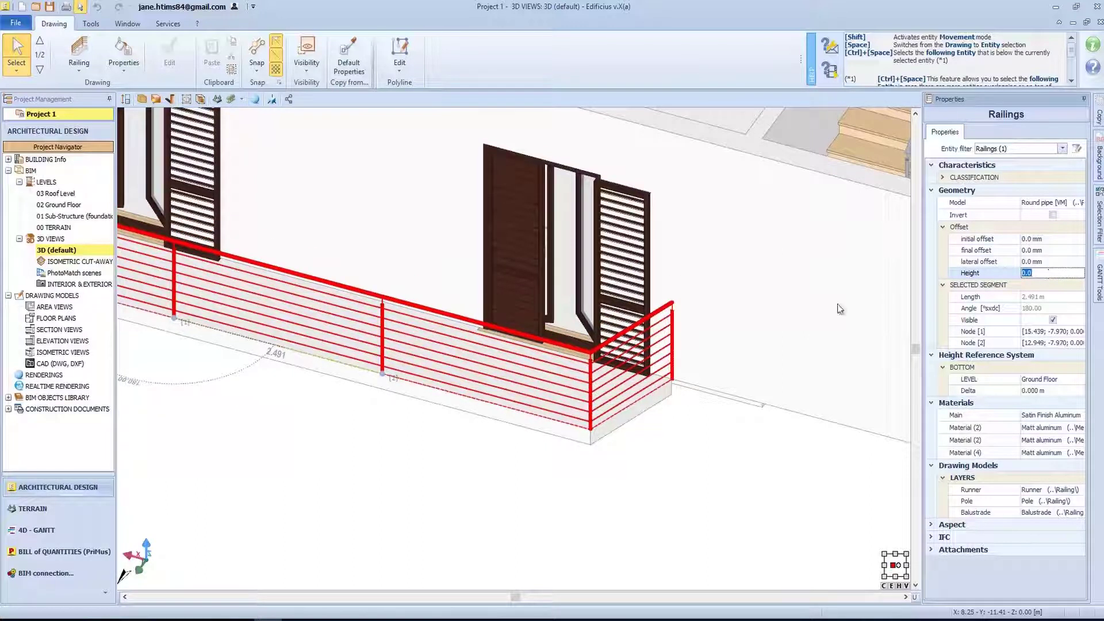
scroll(535, 352, down, 5)
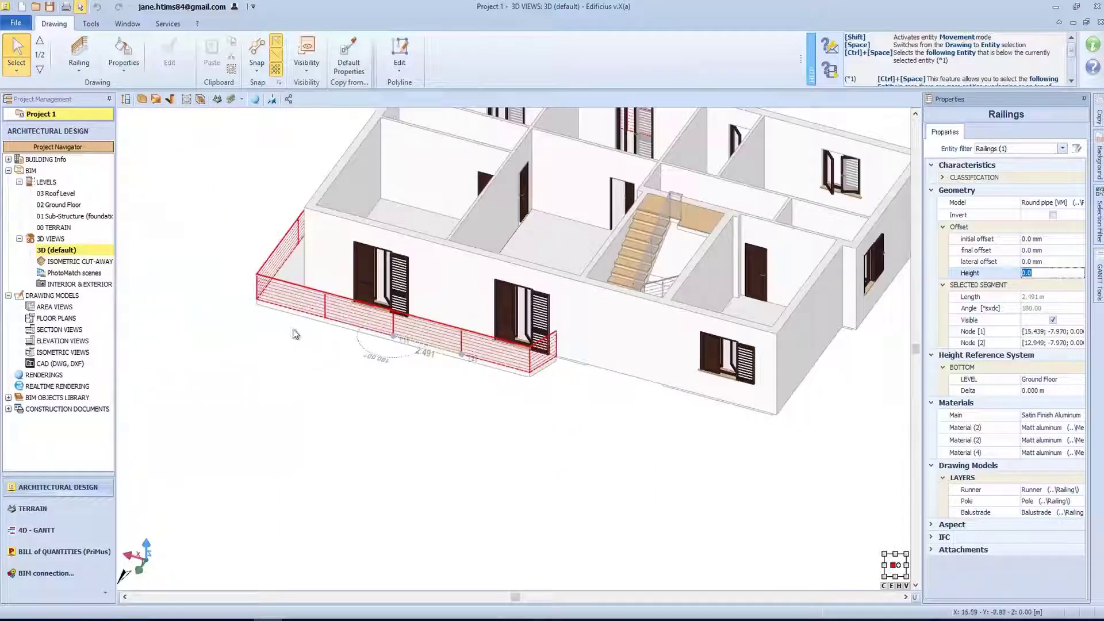
Back on the 02 Ground Floor plan, place a room entity labelled 'room' in the upper-left room
click(277, 346)
middle_drag(253, 333, 148, 271)
double_click(60, 205)
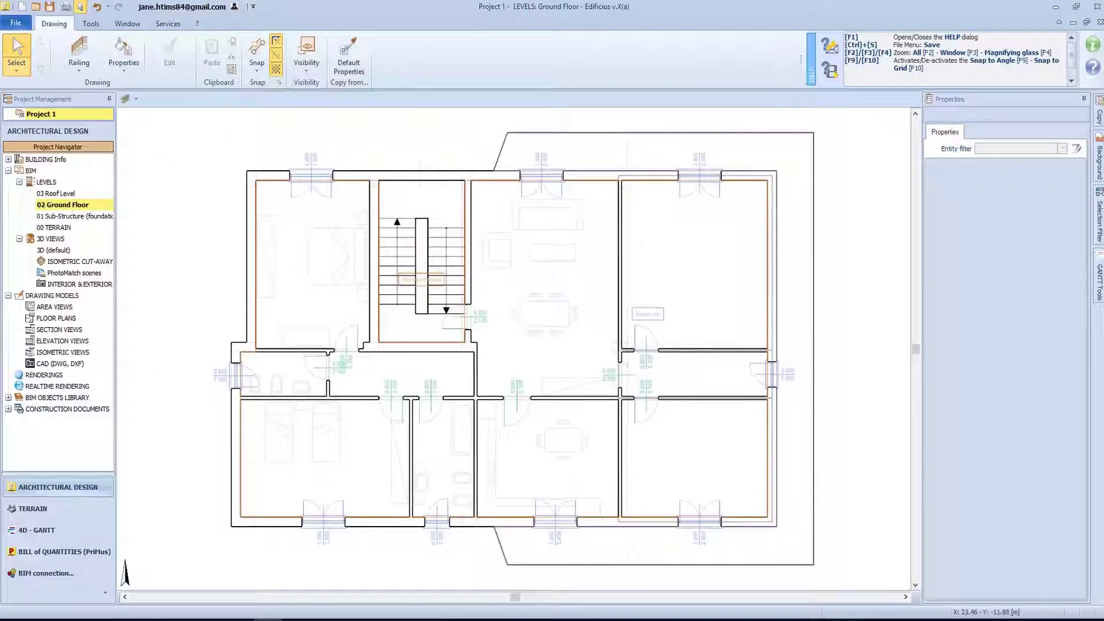
click(65, 68)
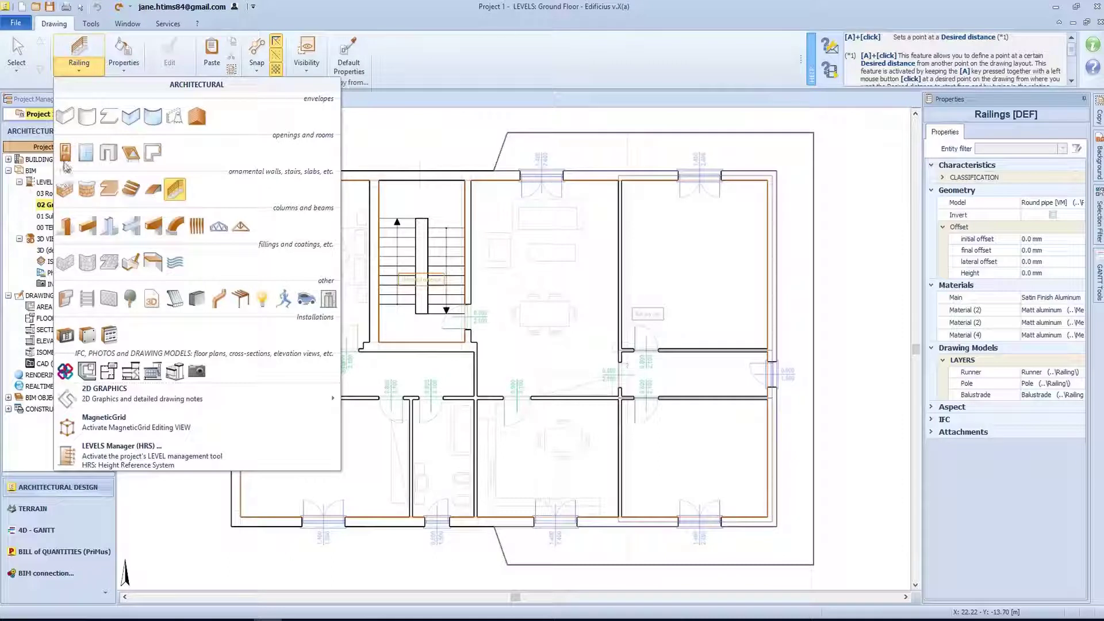
click(154, 155)
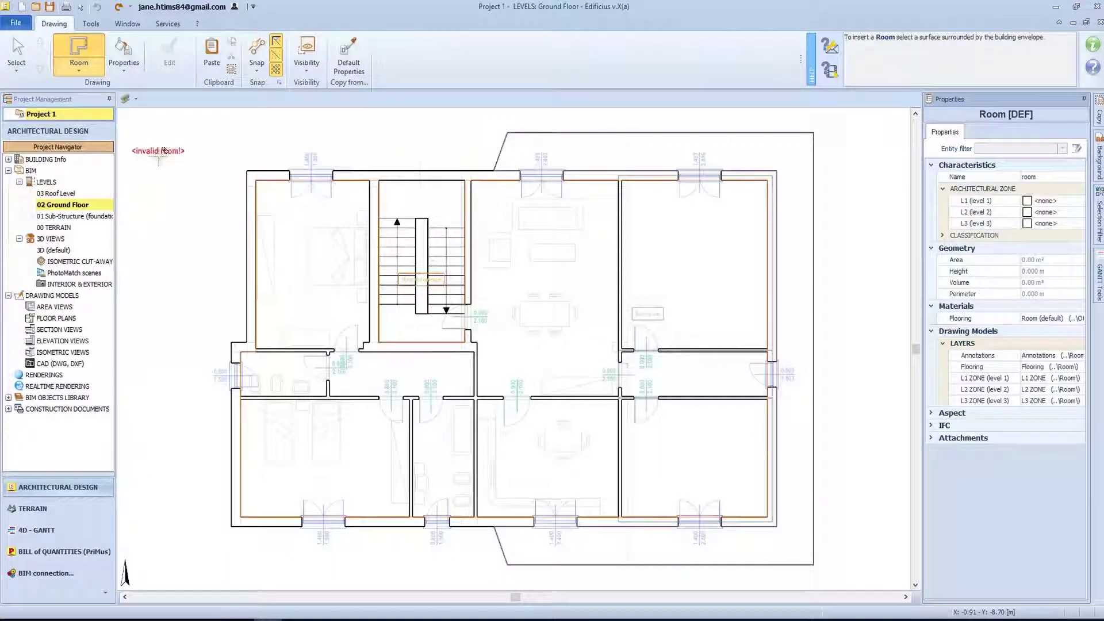
click(311, 254)
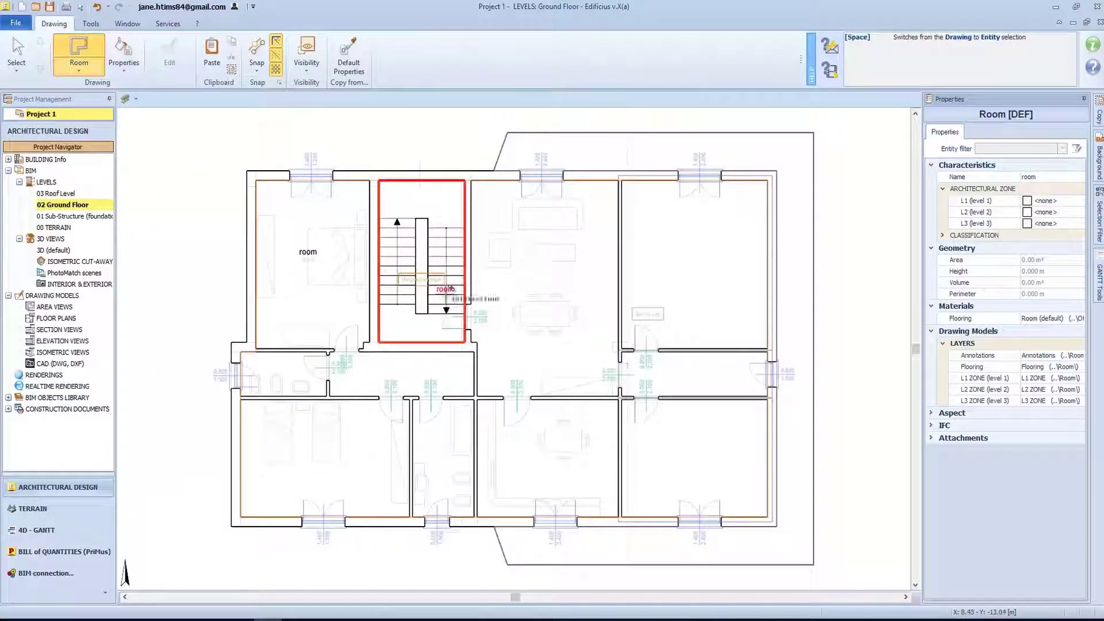
Name new rooms Bathroom and place them in the small left and narrow lower-middle rooms
click(1039, 177)
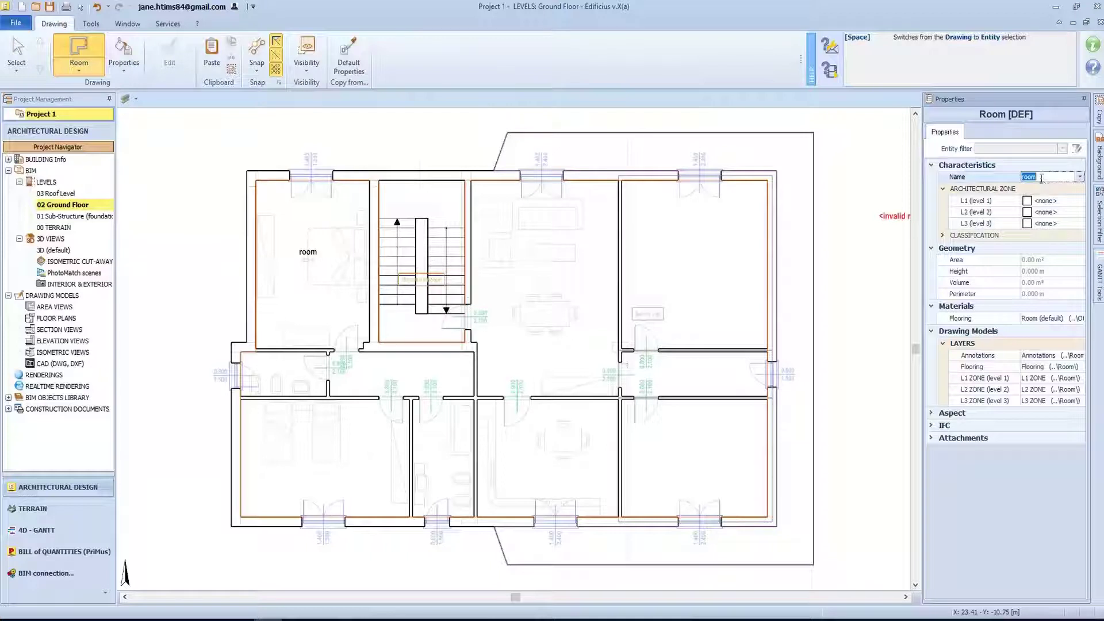
text(bathroom)
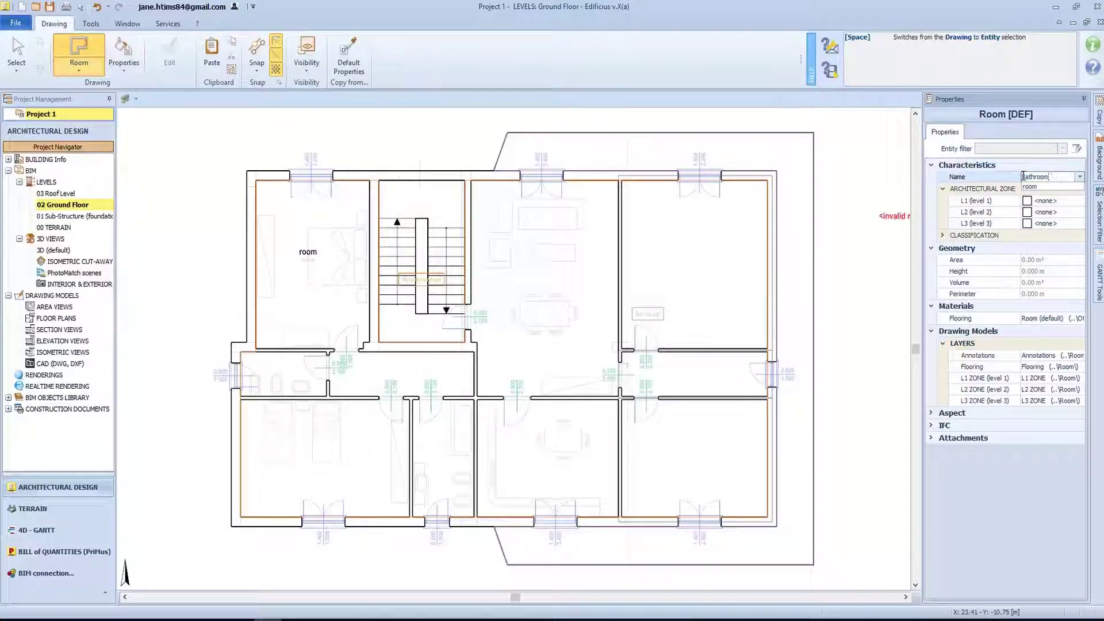
key(Return)
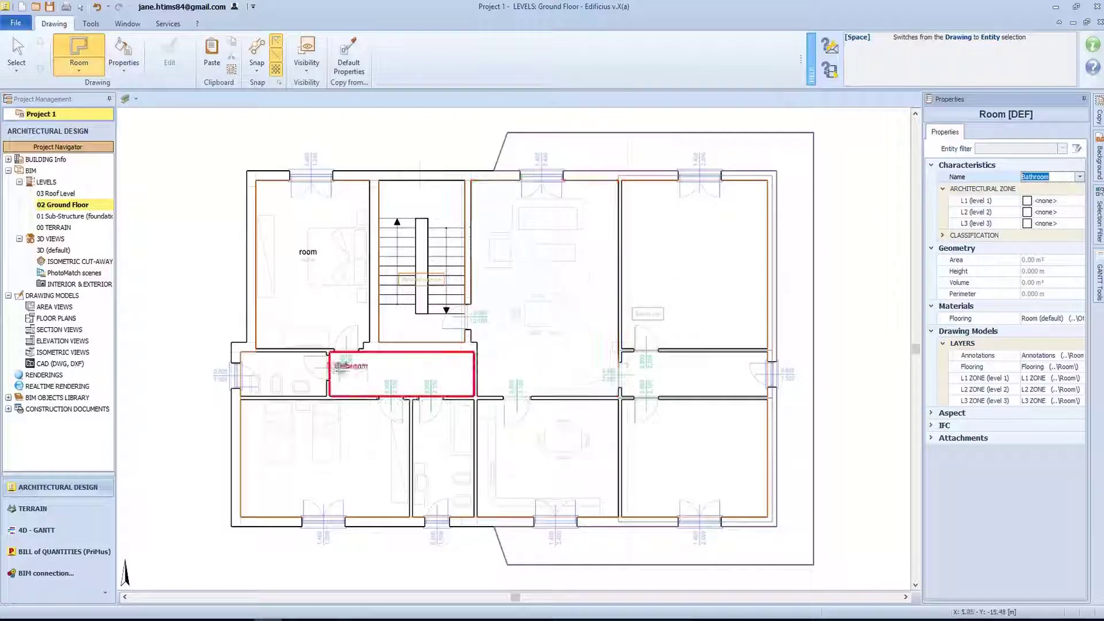
click(322, 377)
click(438, 442)
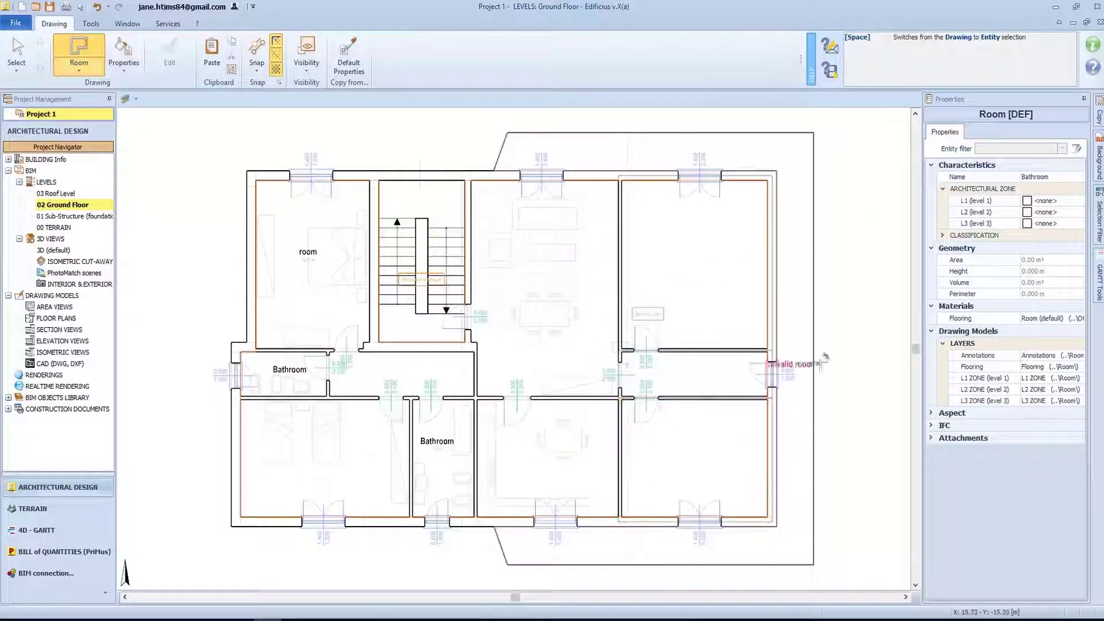
Place Bed rooms lower-left and lower-centre, renaming the lower-centre one Kitchen
click(1035, 176)
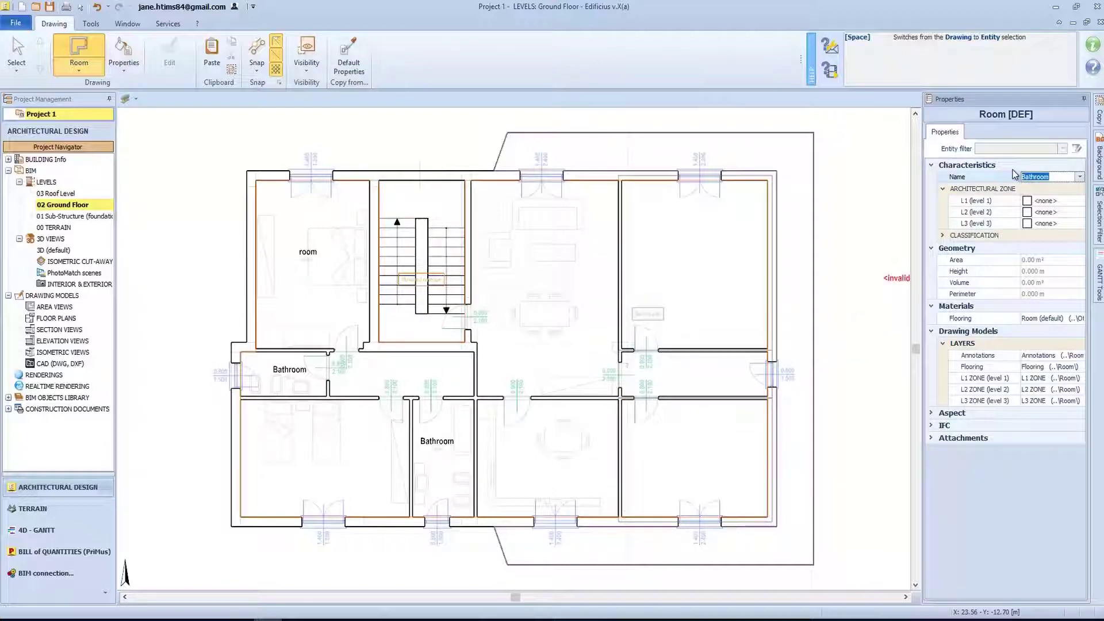
text(Bed)
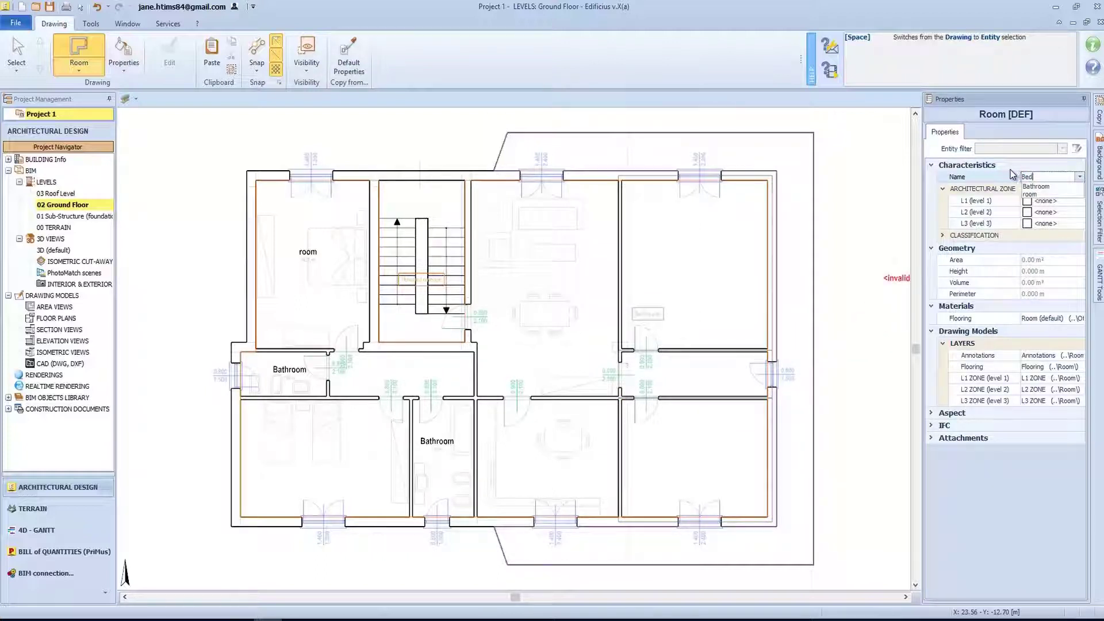
key(Return)
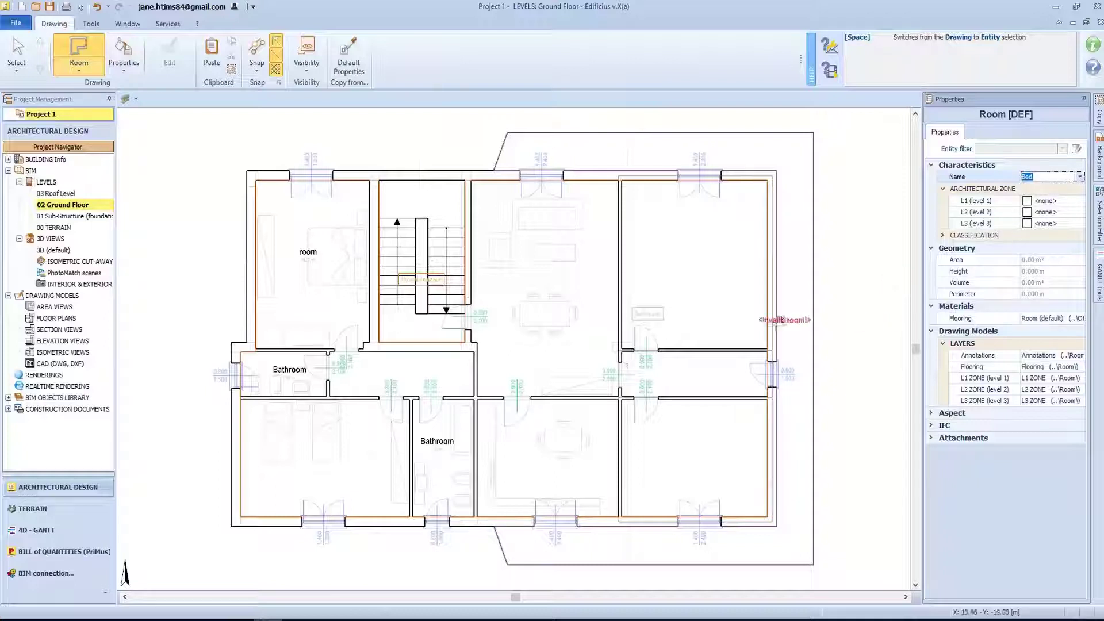
click(334, 459)
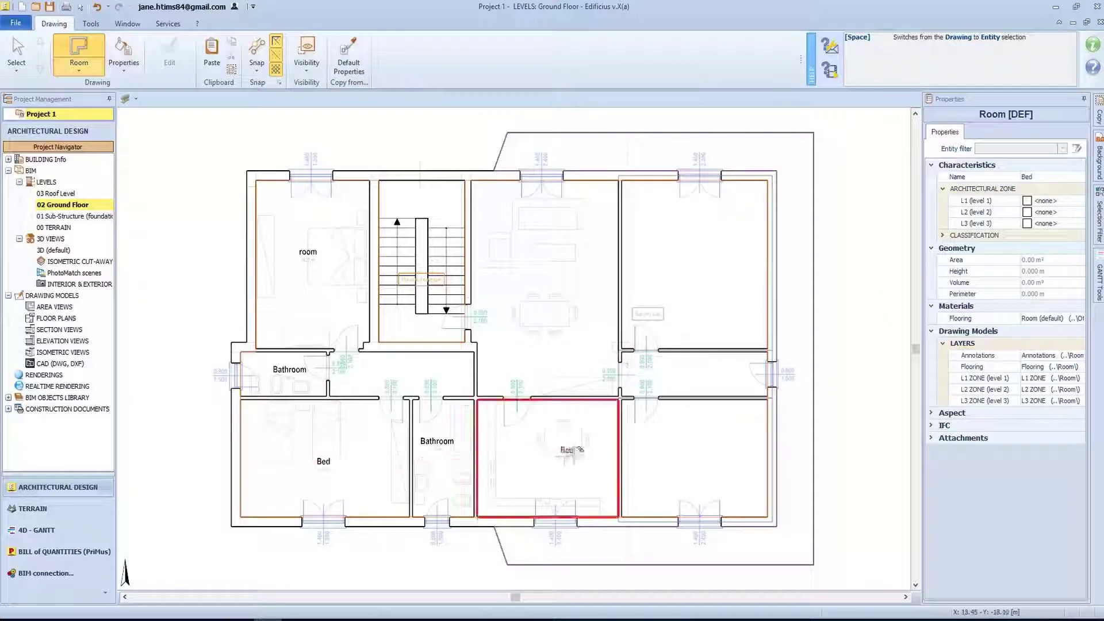
click(570, 457)
key(Escape)
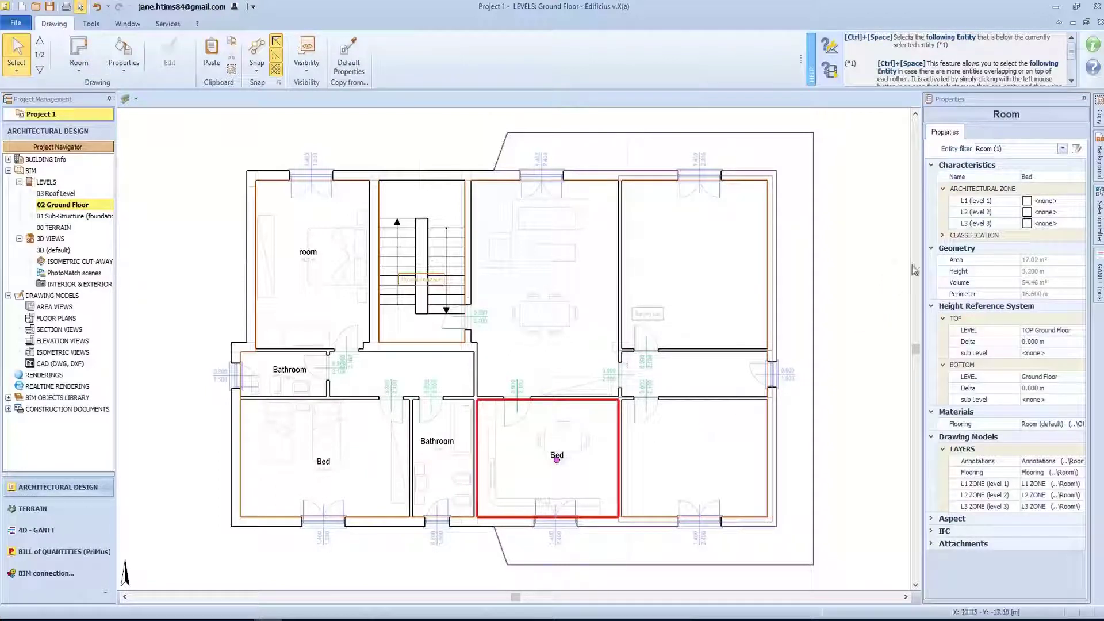
click(1033, 177)
text(Kit)
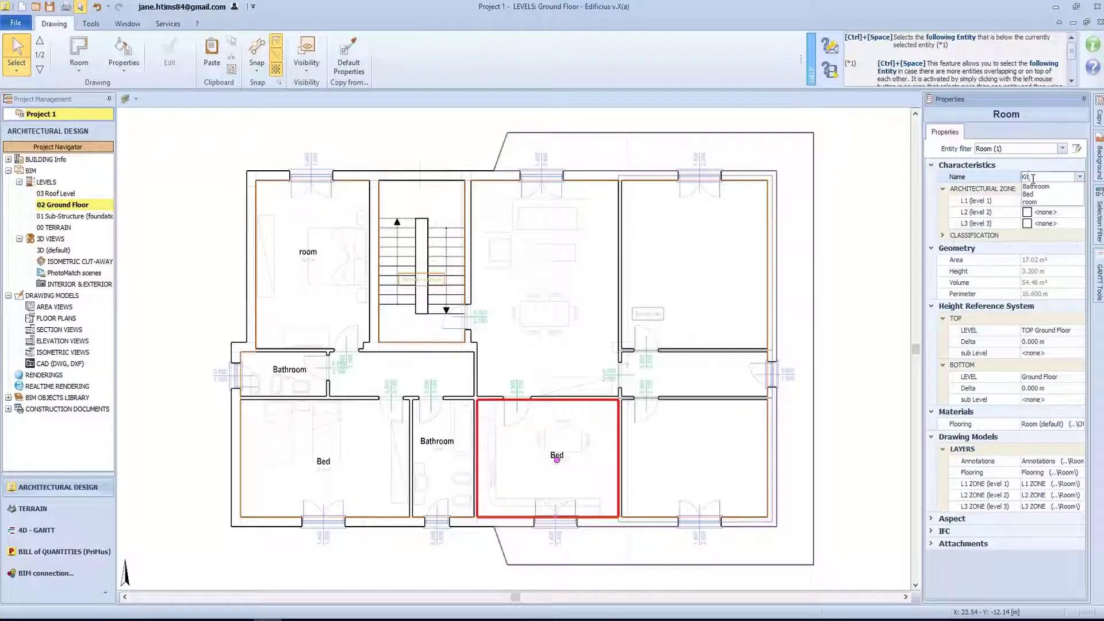
text(chen)
key(Return)
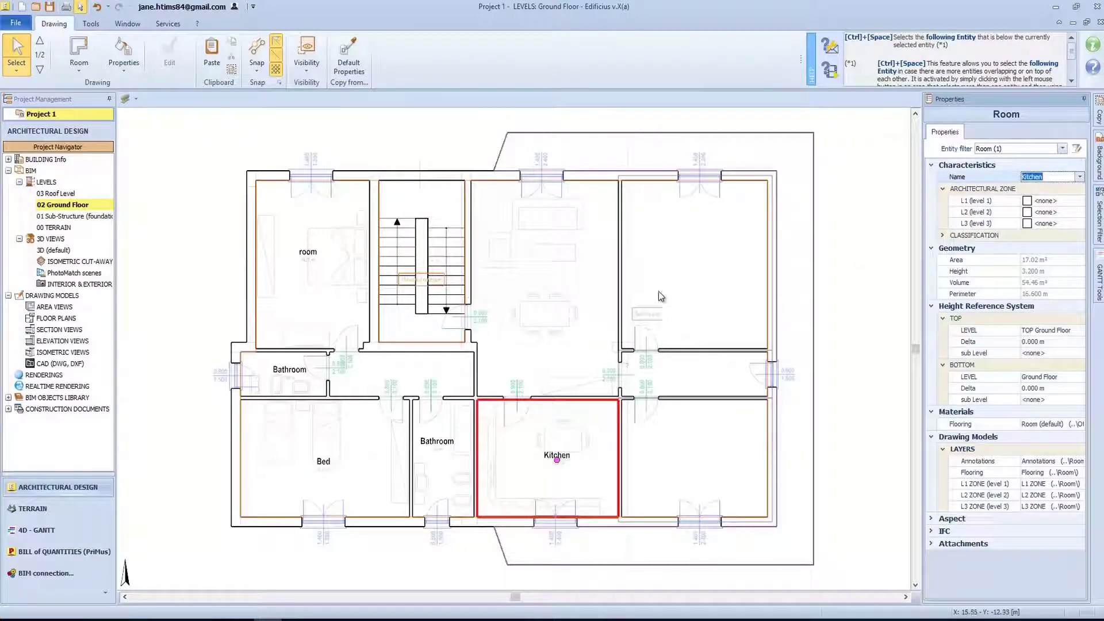
Rename the upper-left room's label to Bed
click(310, 256)
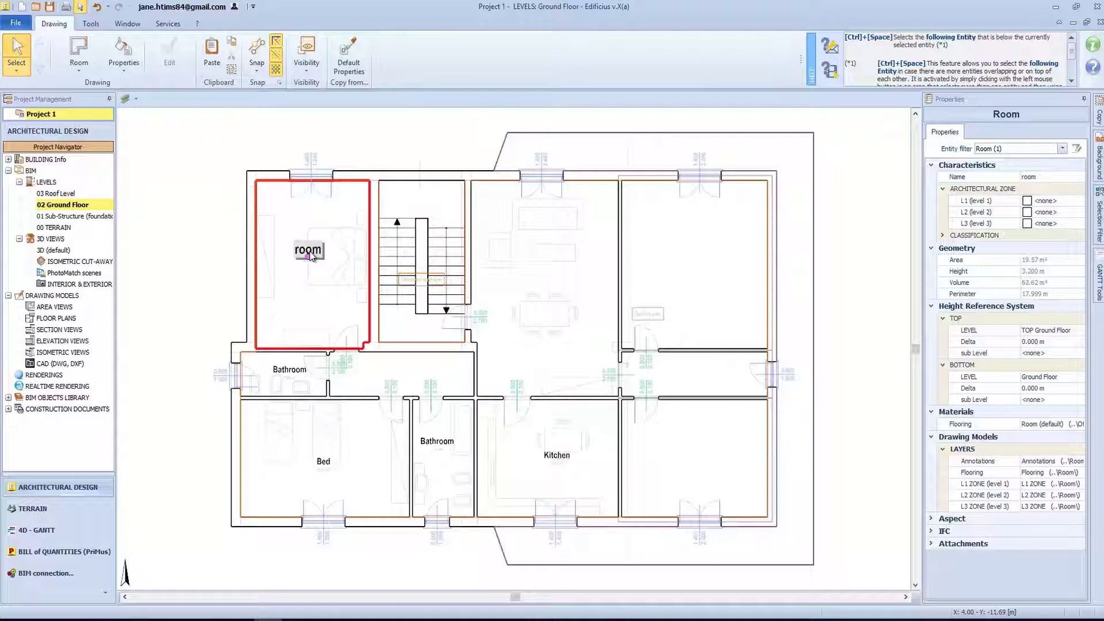
click(309, 251)
text(bed)
key(BackSpace)
key(BackSpace)
key(BackSpace)
text(Bed)
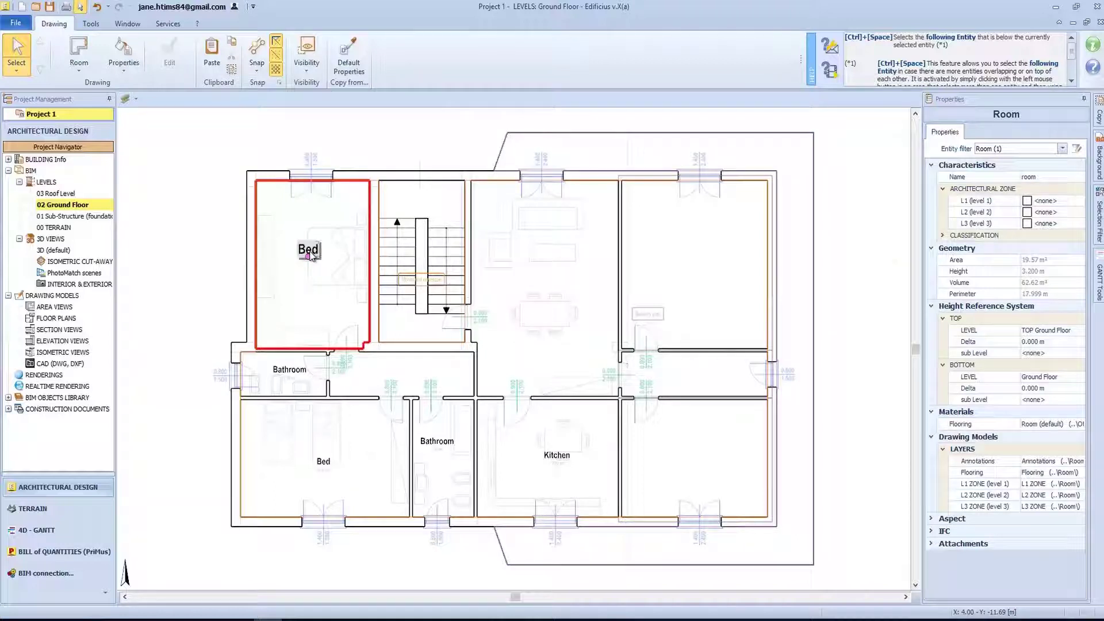
key(Return)
key(Return)
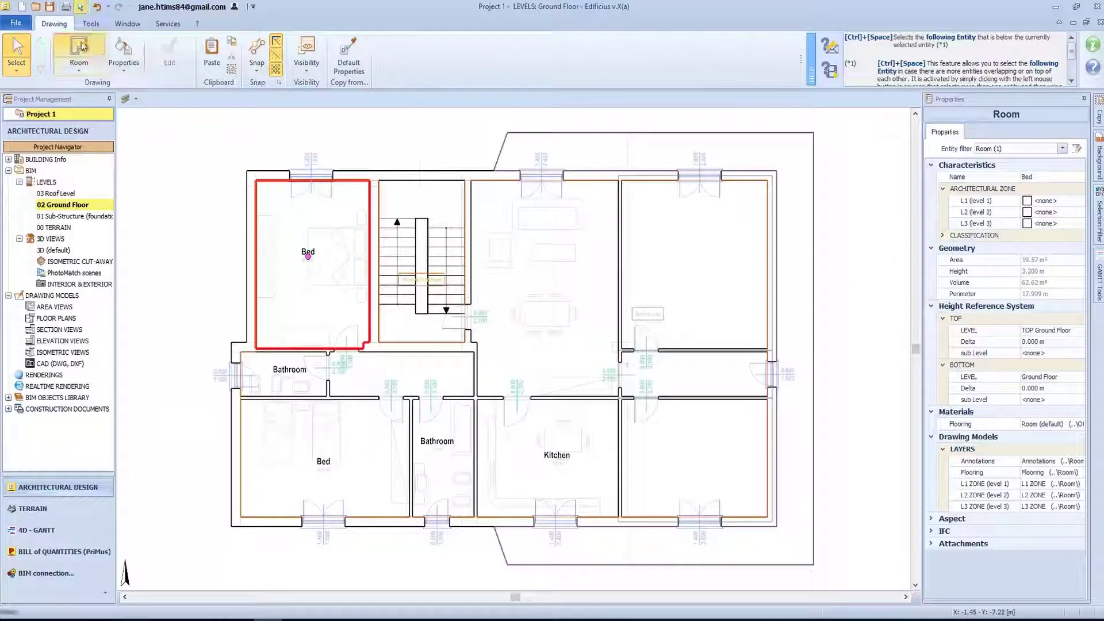
Place Bed rooms in the upper-middle, top-right and bottom-right rooms, and a Hall in the middle-right room
click(555, 270)
click(692, 269)
click(692, 463)
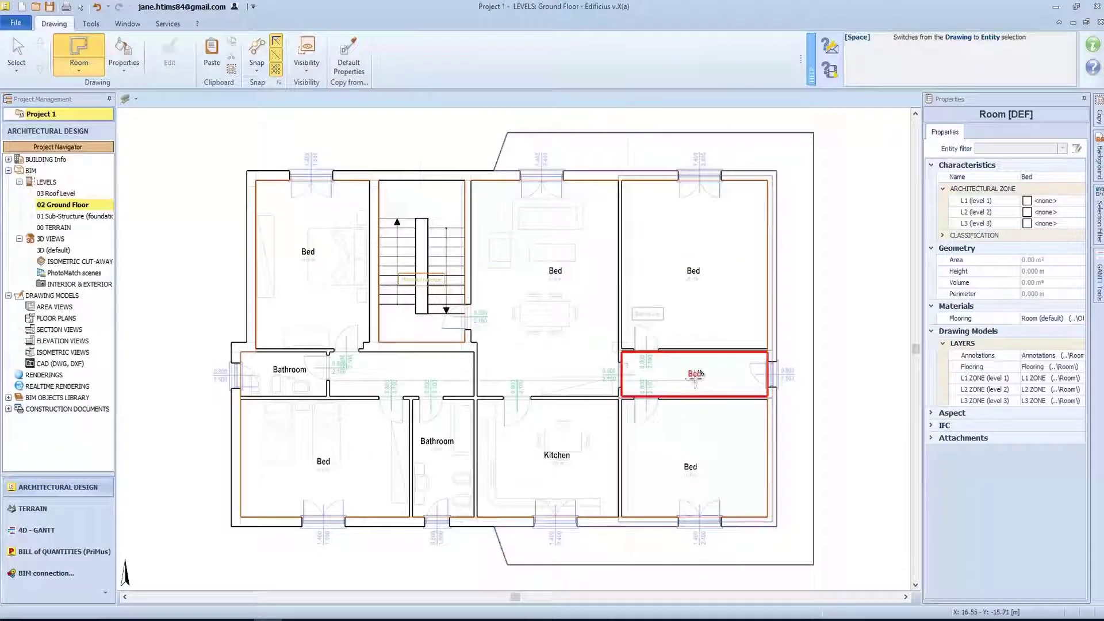
click(1039, 176)
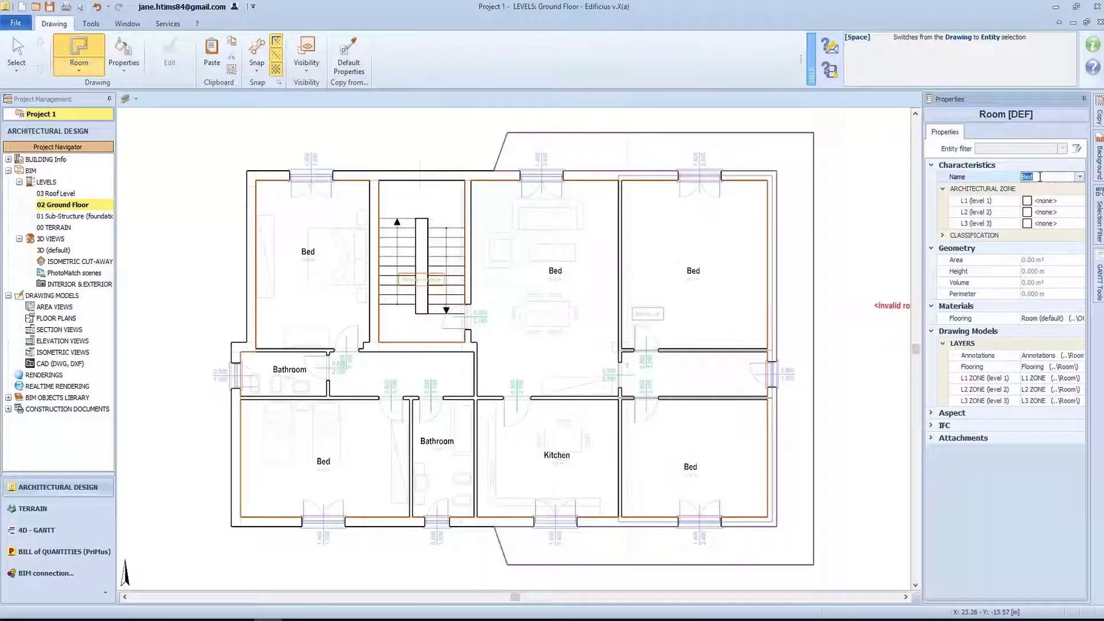
text(H)
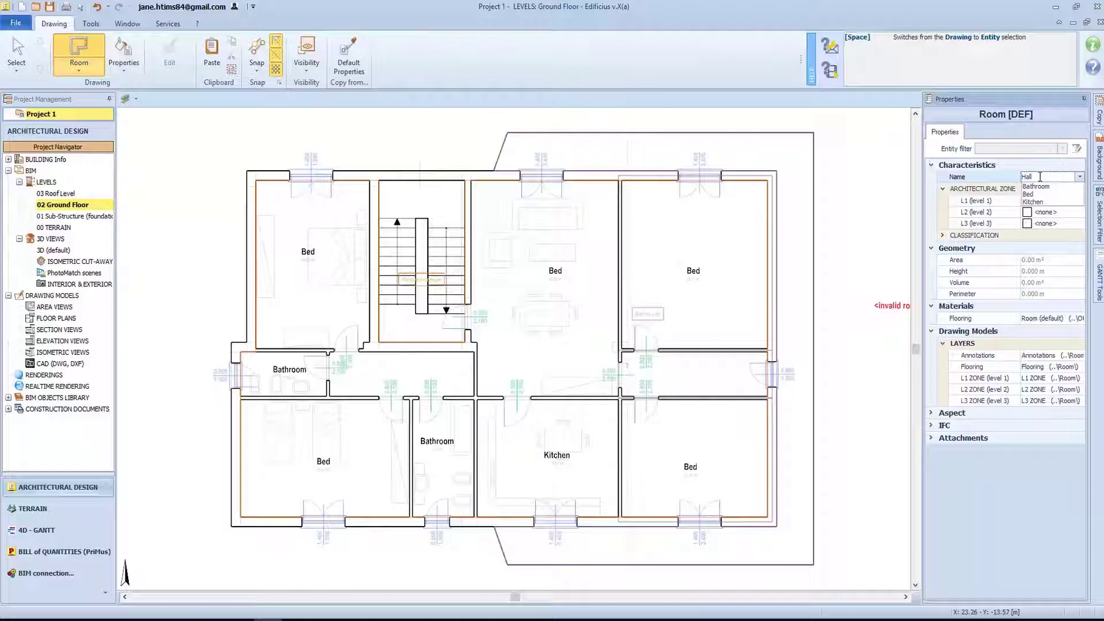
text(all)
key(Return)
click(716, 368)
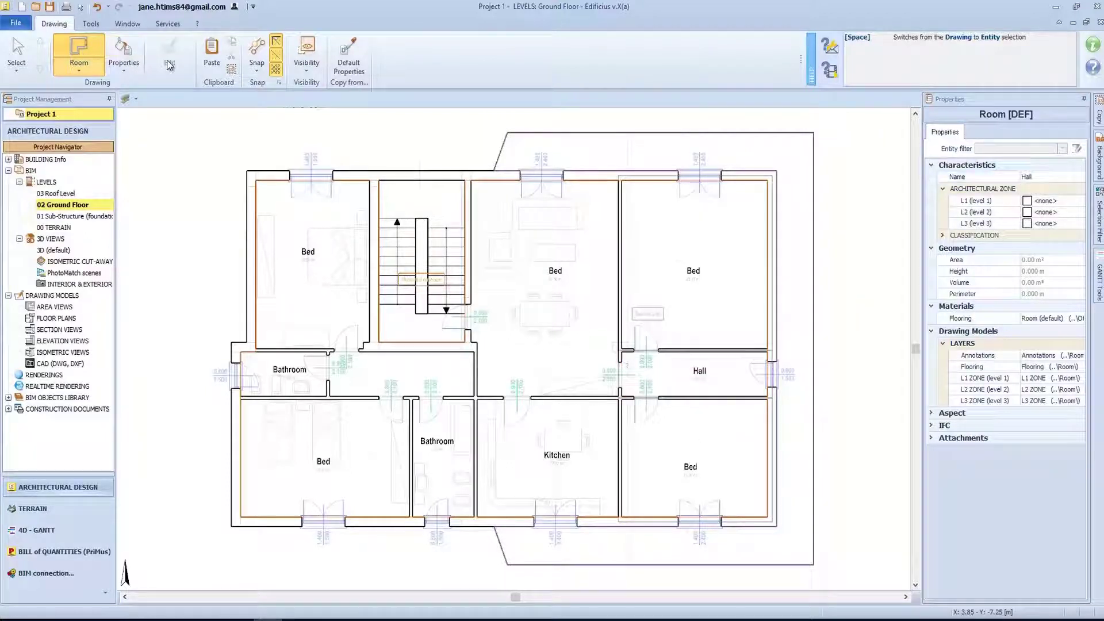
click(16, 50)
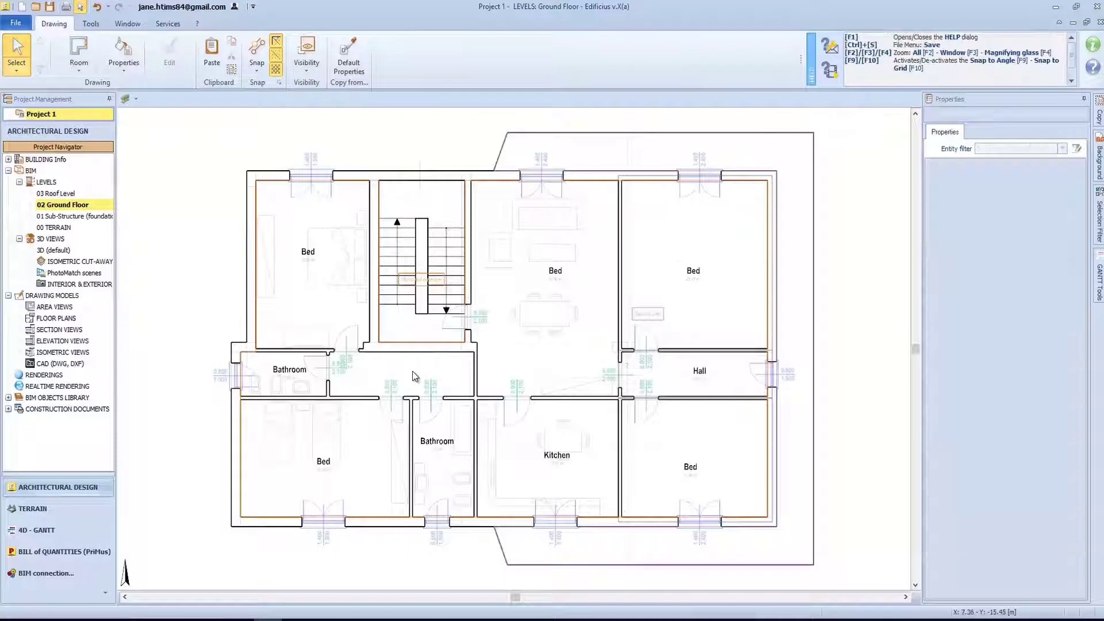
Rename the upper-middle room to Livingroom
click(412, 376)
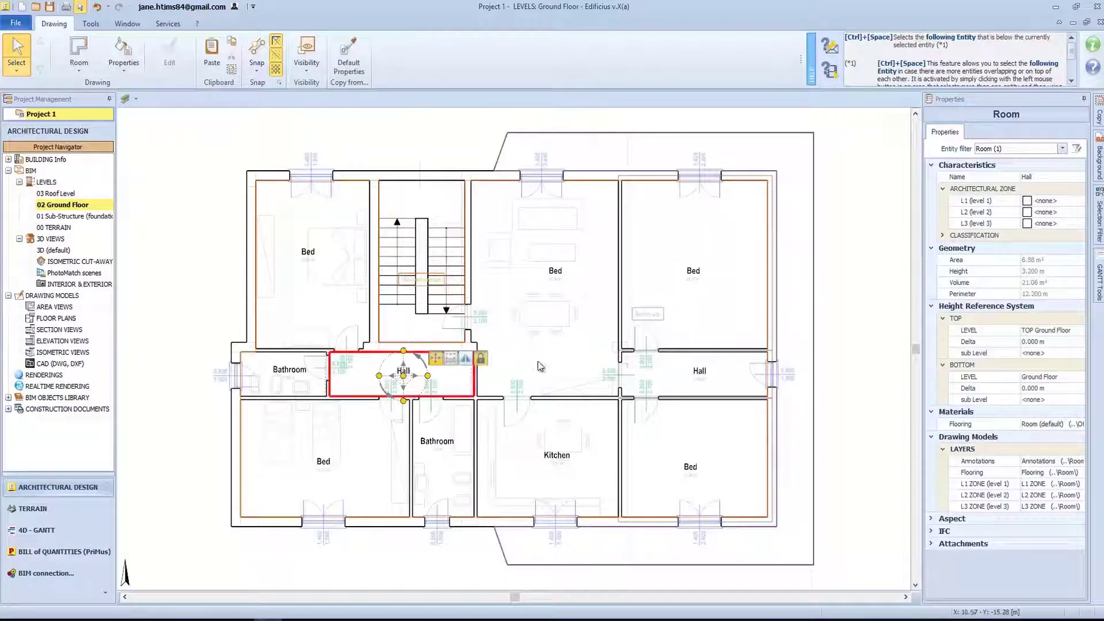
click(560, 277)
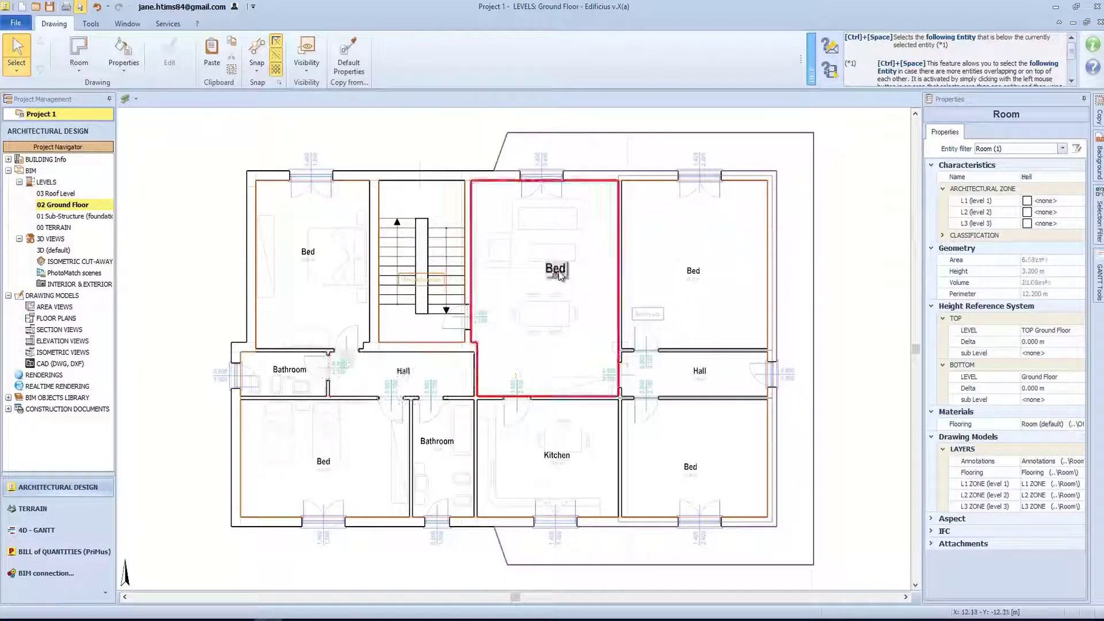
text(Livingroom)
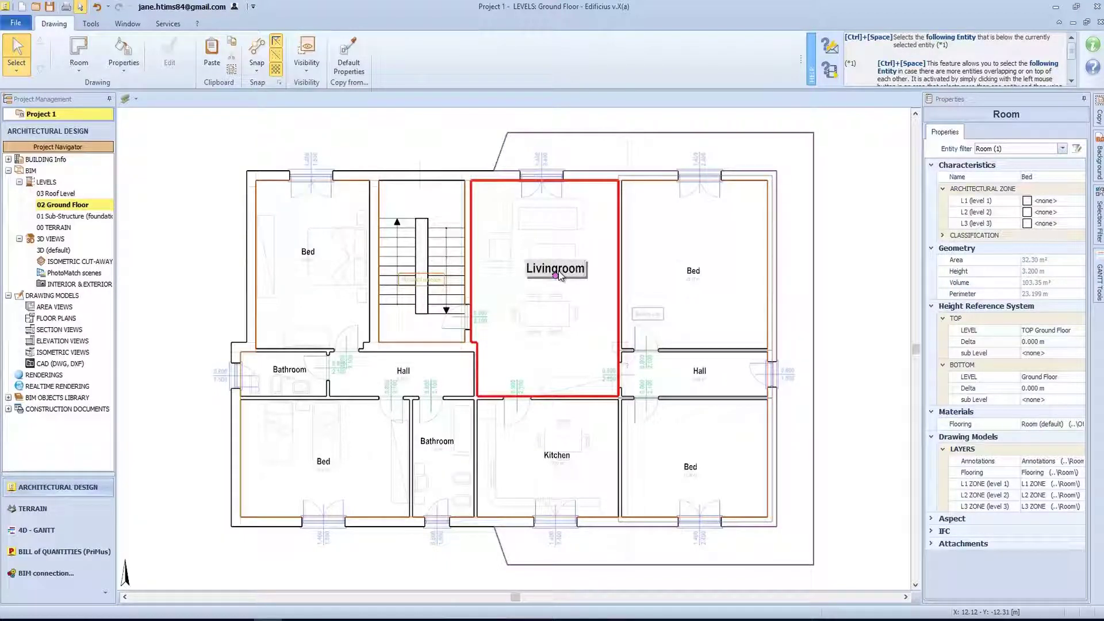
key(Return)
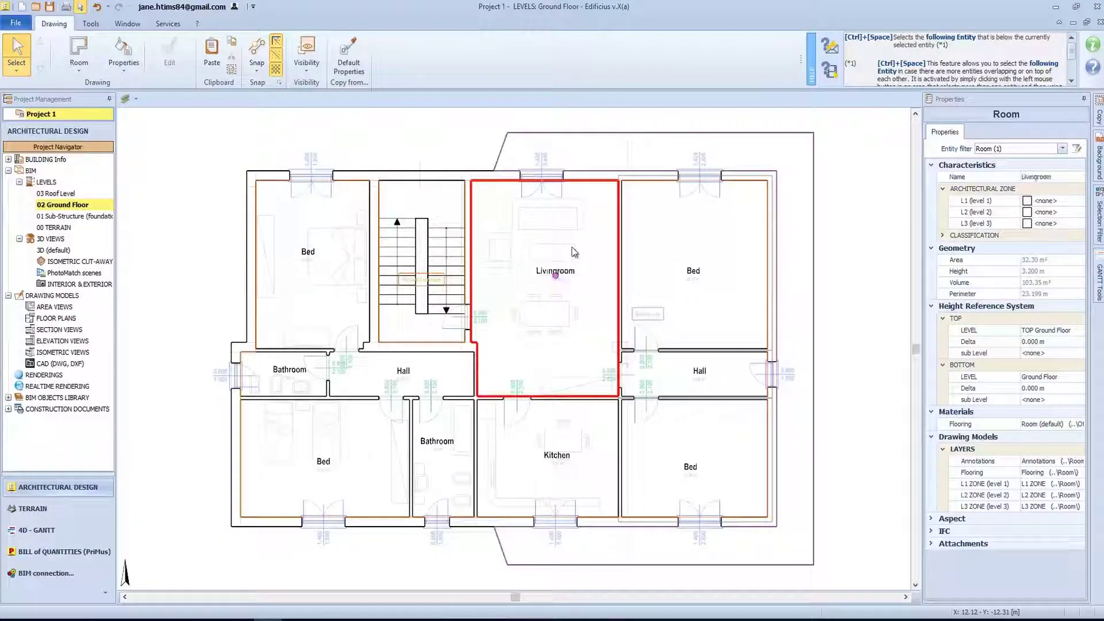
click(696, 279)
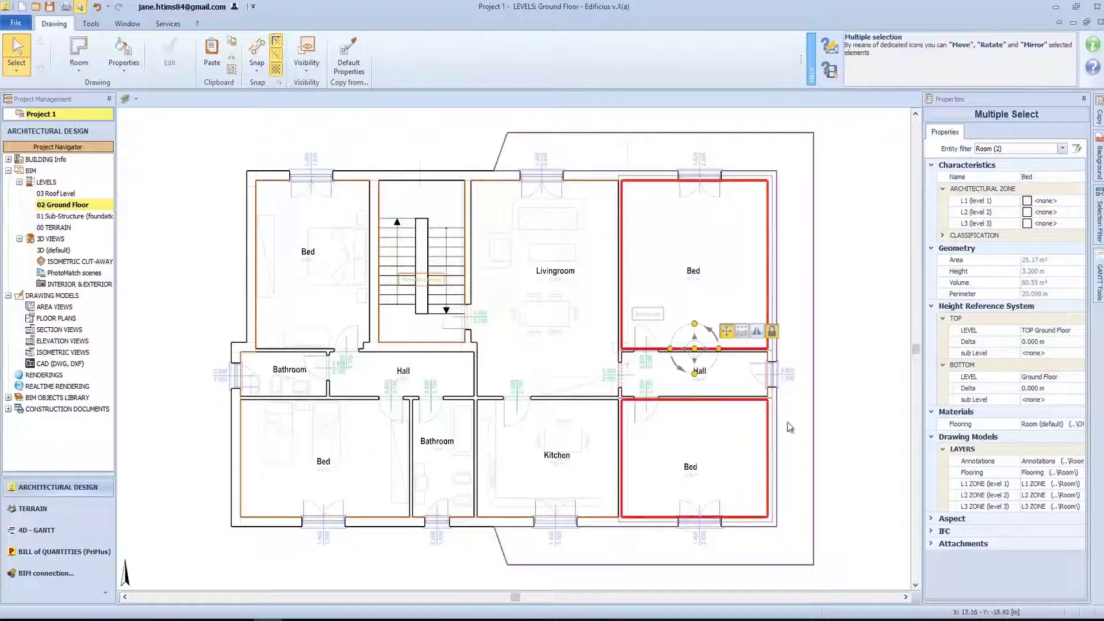